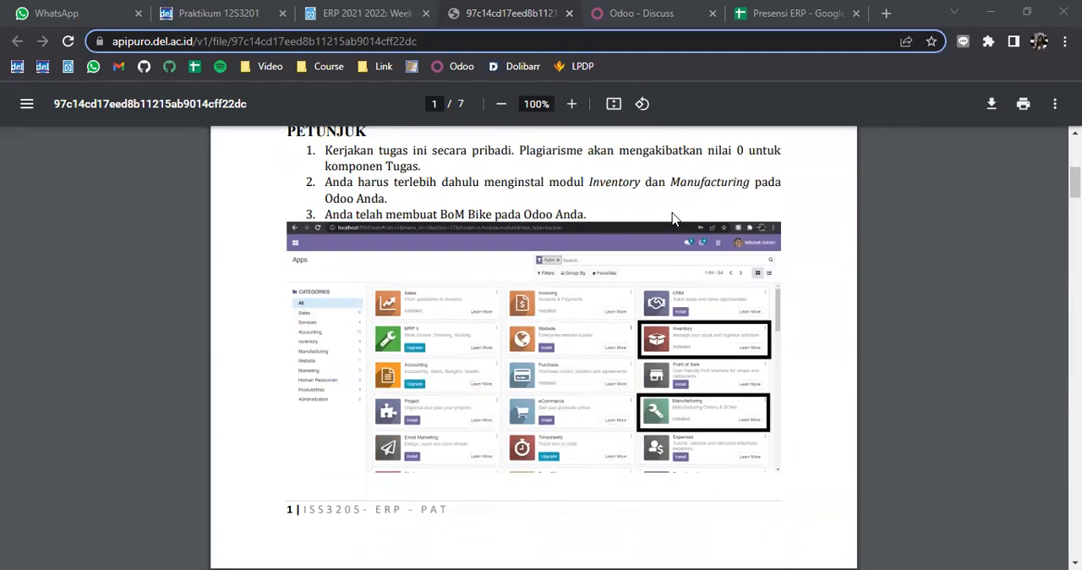
Read the PENDAHULUAN section's list of production planning features, from Bill of Material to Infinite Capacity Planning
{"action": "scroll", "coordinate": [673, 219], "scroll_direction": "down", "scroll_amount": 5}
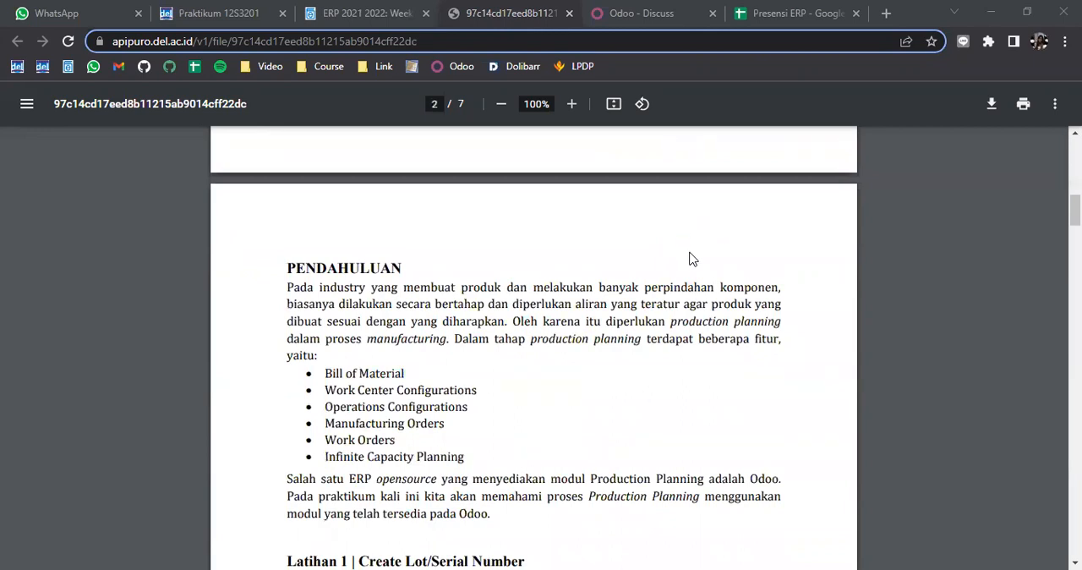
{"action": "scroll", "coordinate": [689, 258], "scroll_direction": "down", "scroll_amount": 2}
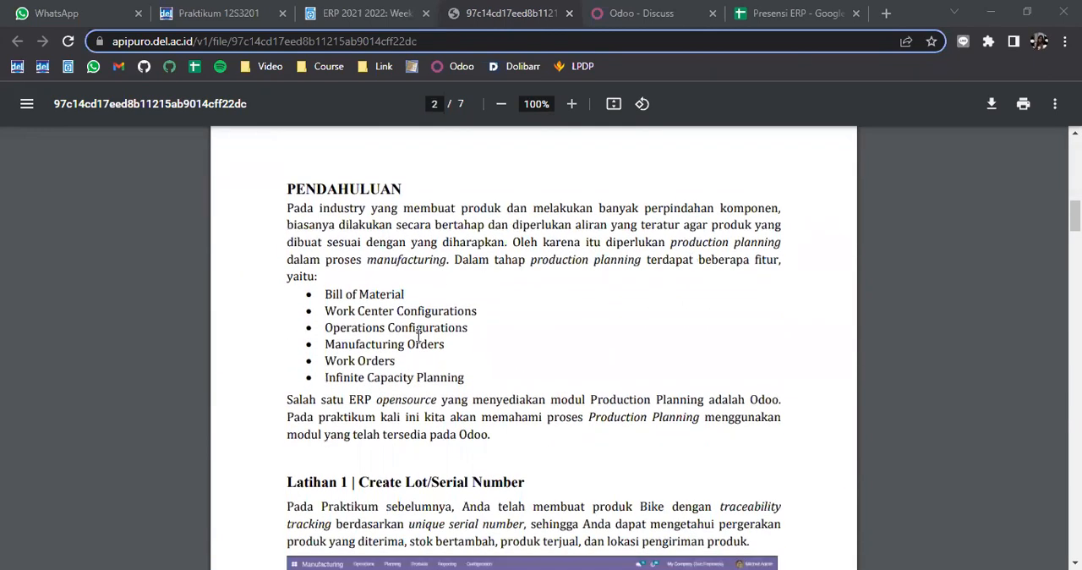
{"action": "left_click_drag", "start_coordinate": [328, 313], "coordinate": [451, 315]}
{"action": "left_click_drag", "start_coordinate": [324, 328], "coordinate": [472, 328]}
{"action": "left_click_drag", "start_coordinate": [325, 344], "coordinate": [398, 364]}
{"action": "double_click", "coordinate": [334, 361]}
{"action": "left_click_drag", "start_coordinate": [325, 377], "coordinate": [471, 376]}
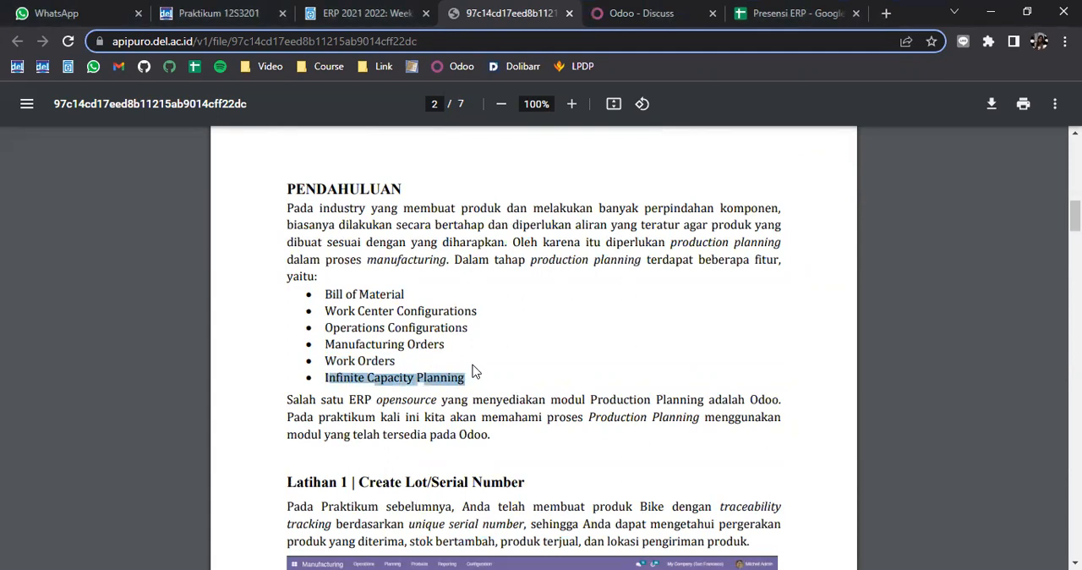
{"action": "left_click", "coordinate": [474, 372]}
{"action": "left_click_drag", "start_coordinate": [325, 294], "coordinate": [413, 297]}
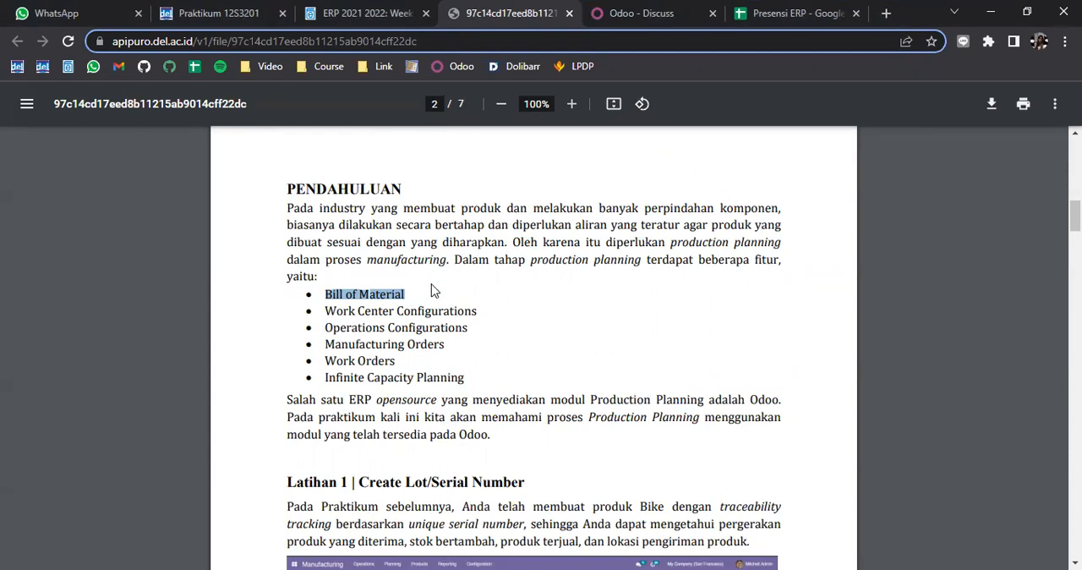
{"action": "left_click", "coordinate": [430, 291]}
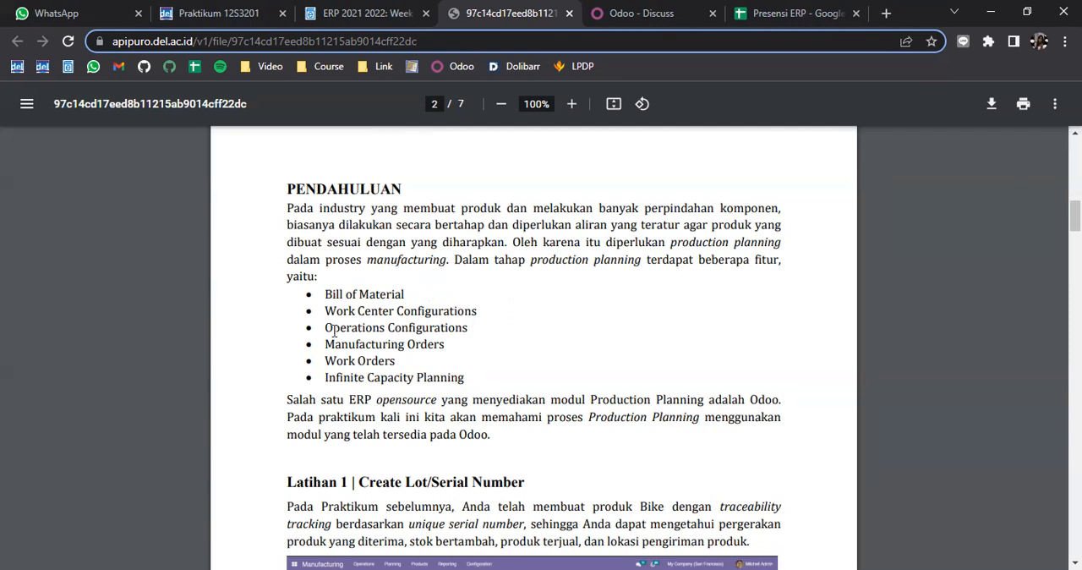
{"action": "left_click_drag", "start_coordinate": [327, 310], "coordinate": [487, 310]}
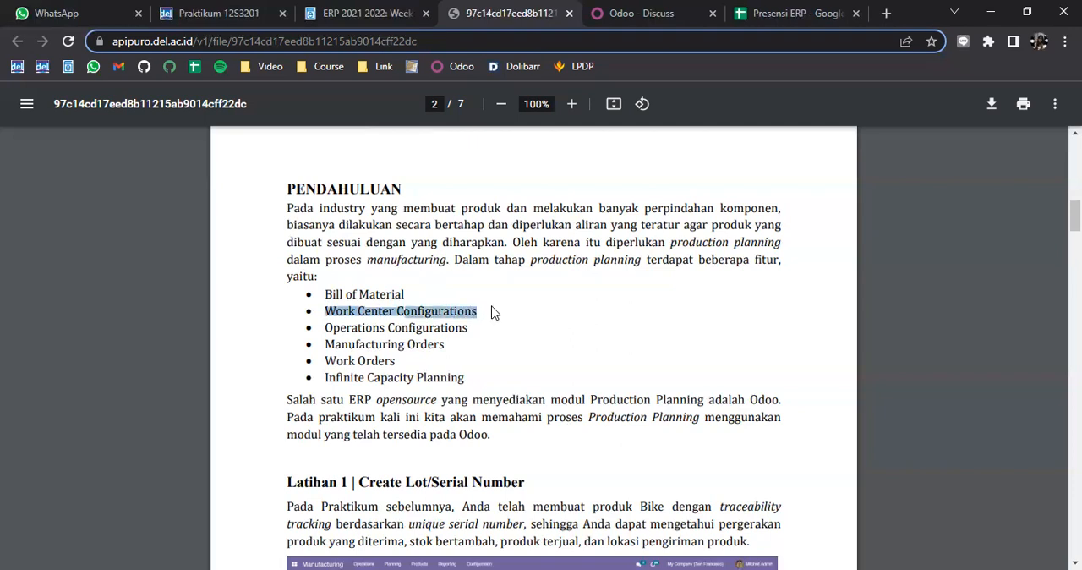
{"action": "left_click", "coordinate": [498, 327]}
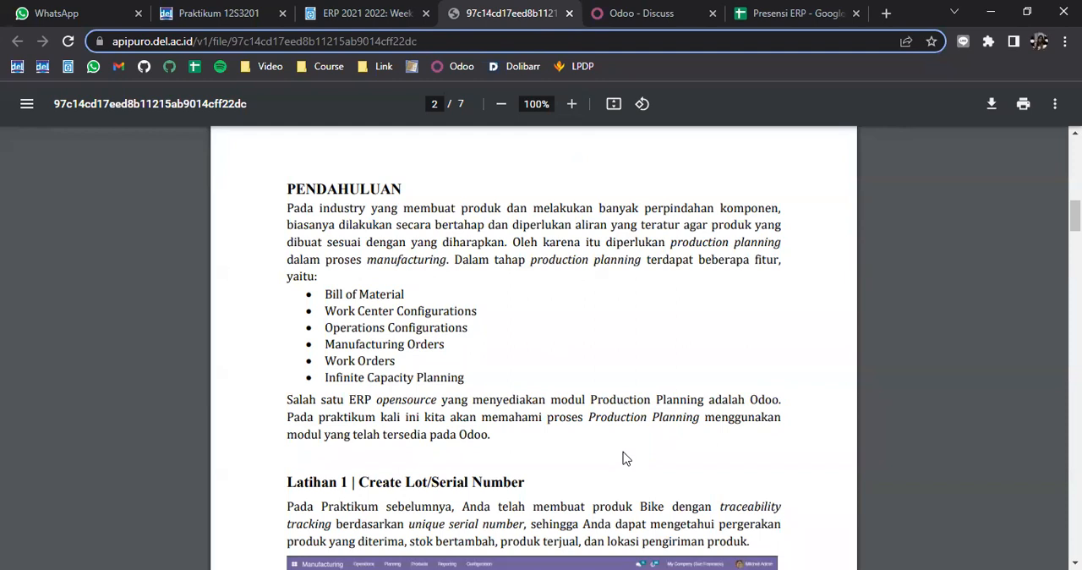
Review the assignment details and the PETUNJUK instructions on page 1 of the worksheet, including the required Inventory and Manufacturing modules
{"action": "left_click", "coordinate": [646, 7]}
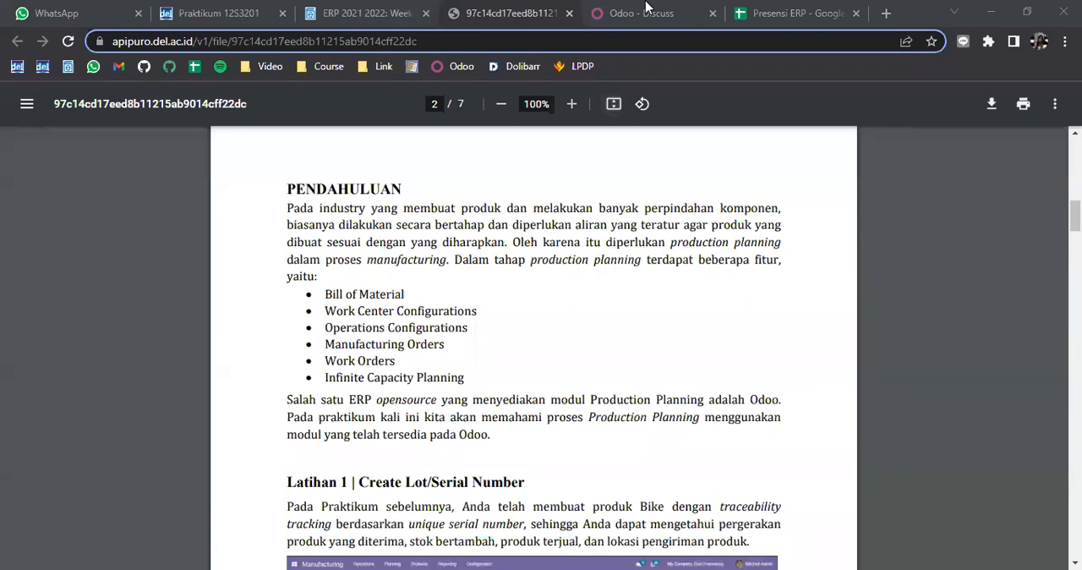
{"action": "left_click", "coordinate": [309, 217]}
{"action": "scroll", "coordinate": [734, 234], "scroll_direction": "up", "scroll_amount": 10}
{"action": "scroll", "coordinate": [734, 251], "scroll_direction": "down", "scroll_amount": 3}
{"action": "scroll", "coordinate": [709, 277], "scroll_direction": "up", "scroll_amount": 1}
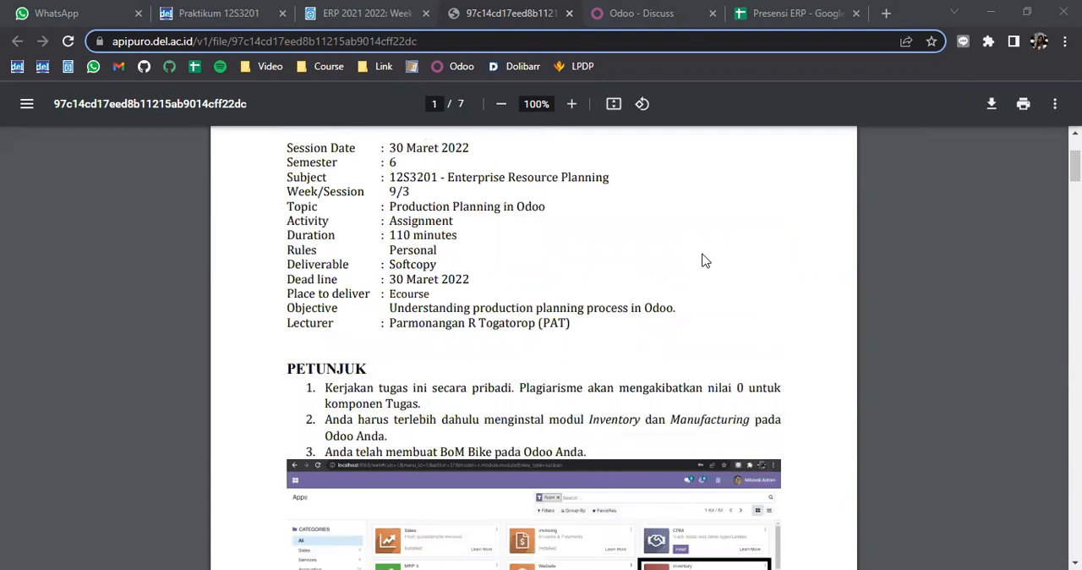
{"action": "scroll", "coordinate": [705, 260], "scroll_direction": "up", "scroll_amount": 2}
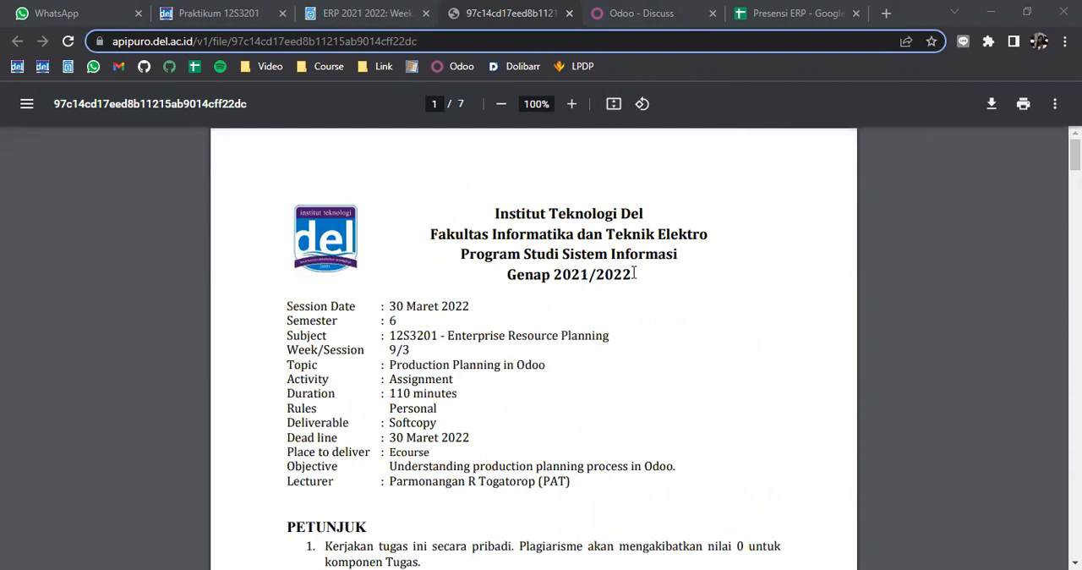
{"action": "scroll", "coordinate": [634, 273], "scroll_direction": "down", "scroll_amount": 2}
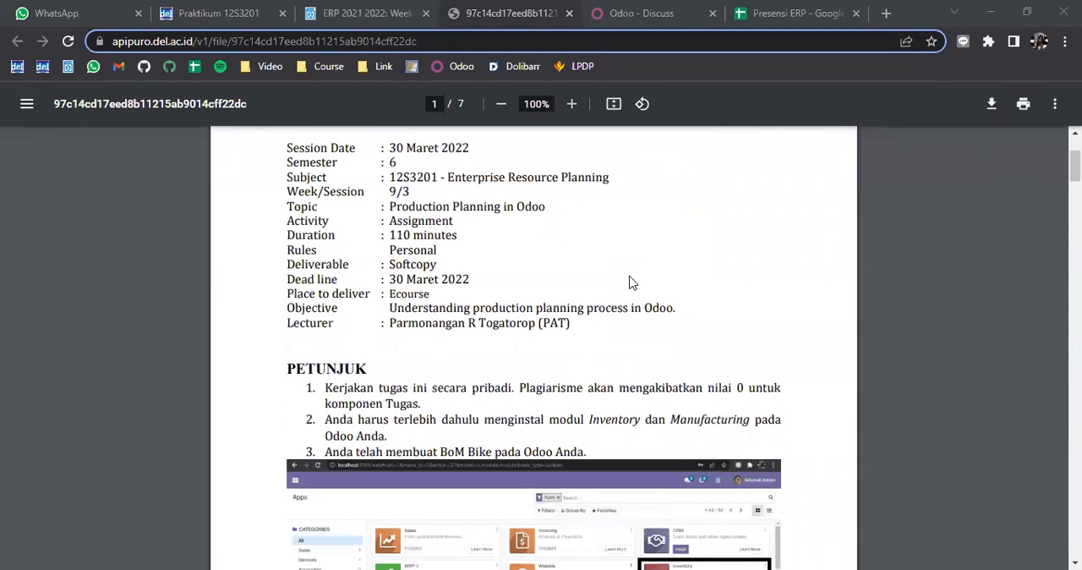
{"action": "scroll", "coordinate": [634, 279], "scroll_direction": "down", "scroll_amount": 1}
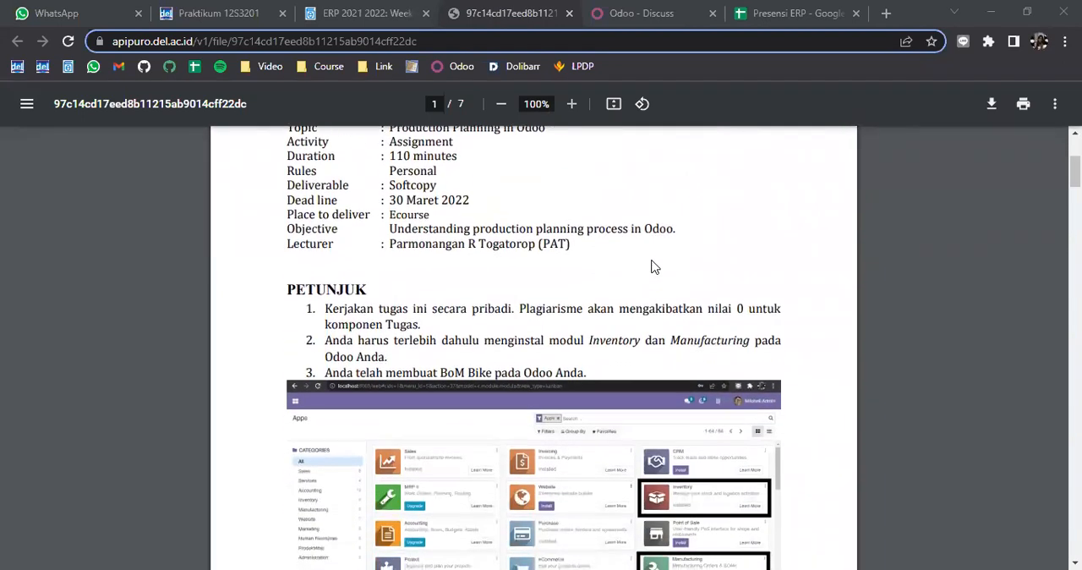
{"action": "scroll", "coordinate": [661, 272], "scroll_direction": "down", "scroll_amount": 1}
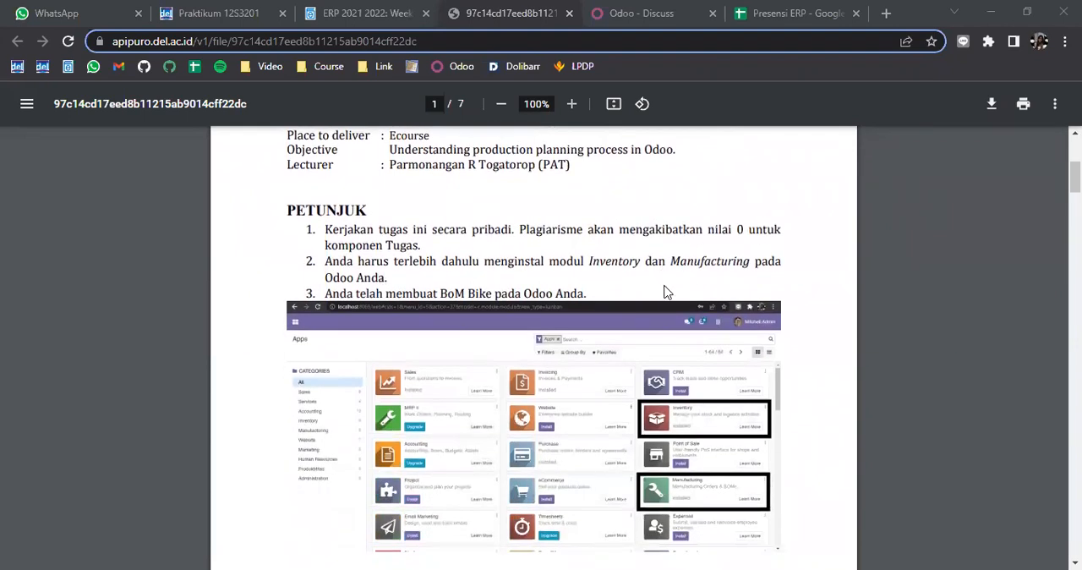
{"action": "scroll", "coordinate": [665, 292], "scroll_direction": "down", "scroll_amount": 1}
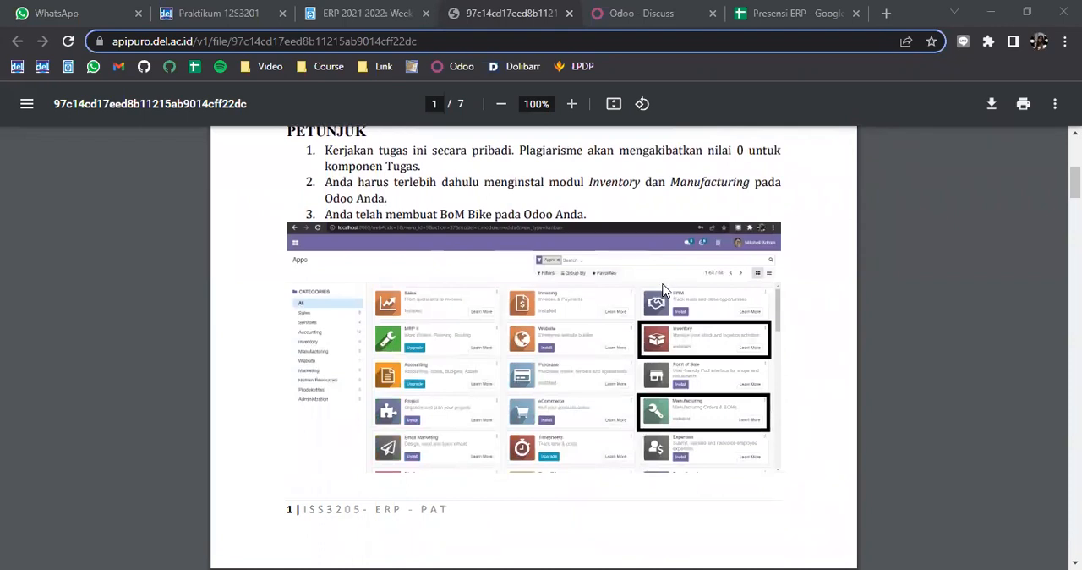
{"action": "scroll", "coordinate": [665, 291], "scroll_direction": "down", "scroll_amount": 5}
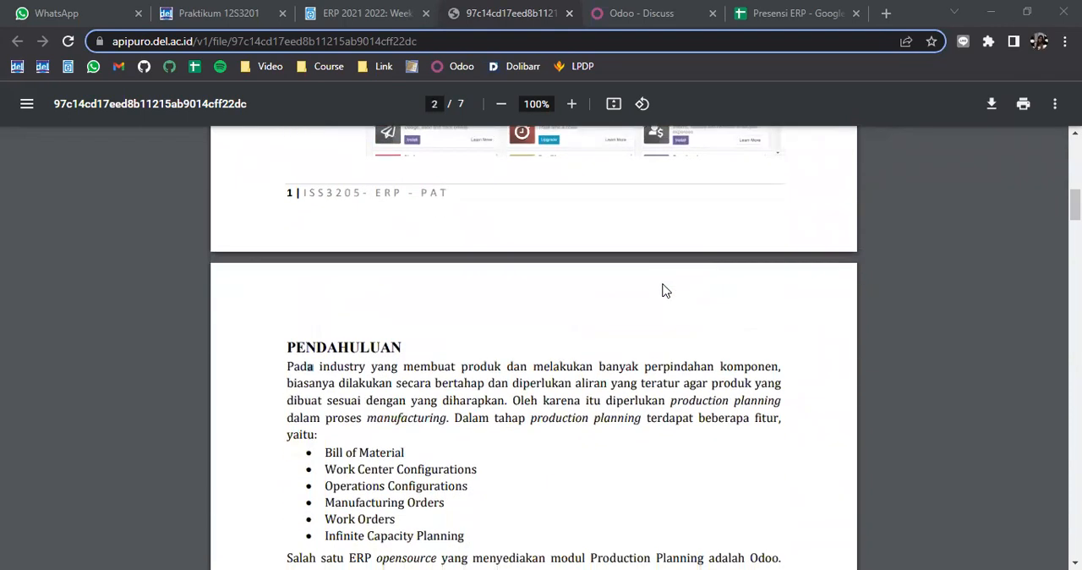
{"action": "scroll", "coordinate": [664, 290], "scroll_direction": "down", "scroll_amount": 1}
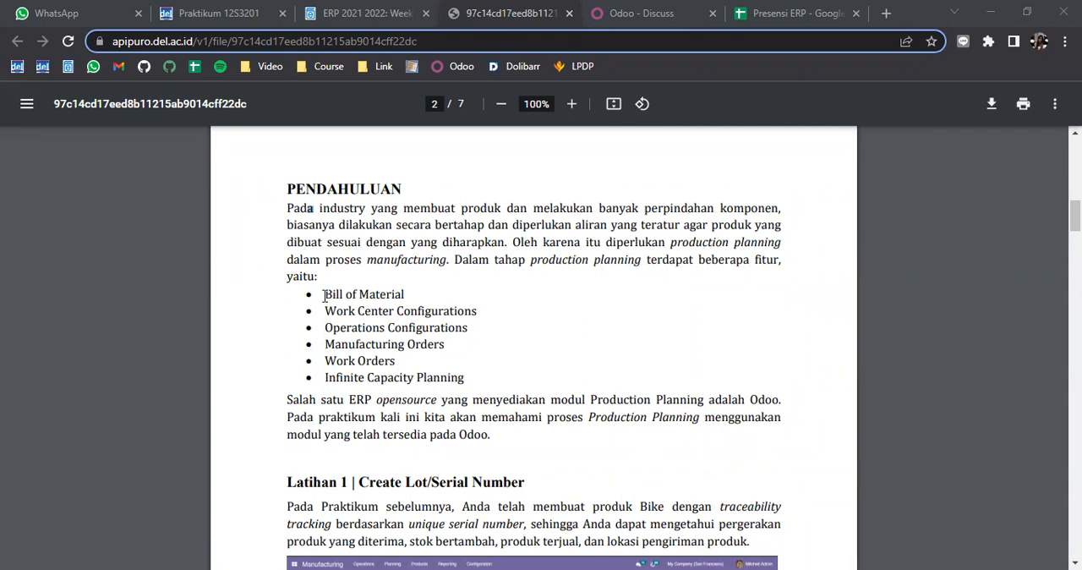
Go through the production planning features again, focusing on Bill of Material, Work Center Configurations and Operations Configurations
{"action": "left_click_drag", "start_coordinate": [329, 315], "coordinate": [478, 311]}
{"action": "left_click_drag", "start_coordinate": [329, 328], "coordinate": [476, 332]}
{"action": "left_click_drag", "start_coordinate": [328, 346], "coordinate": [420, 359]}
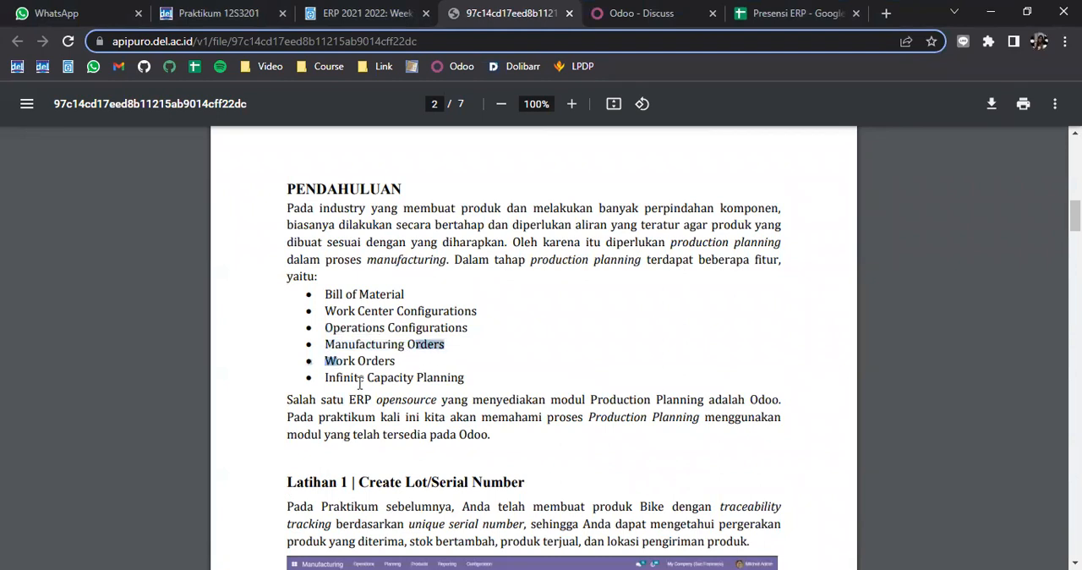
{"action": "left_click_drag", "start_coordinate": [327, 378], "coordinate": [483, 378]}
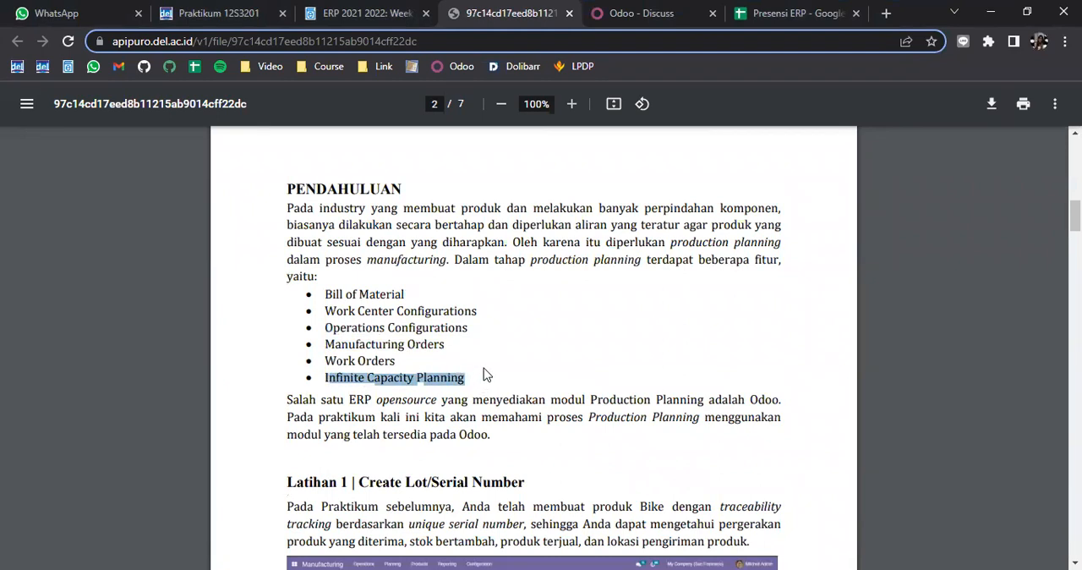
{"action": "left_click", "coordinate": [478, 372]}
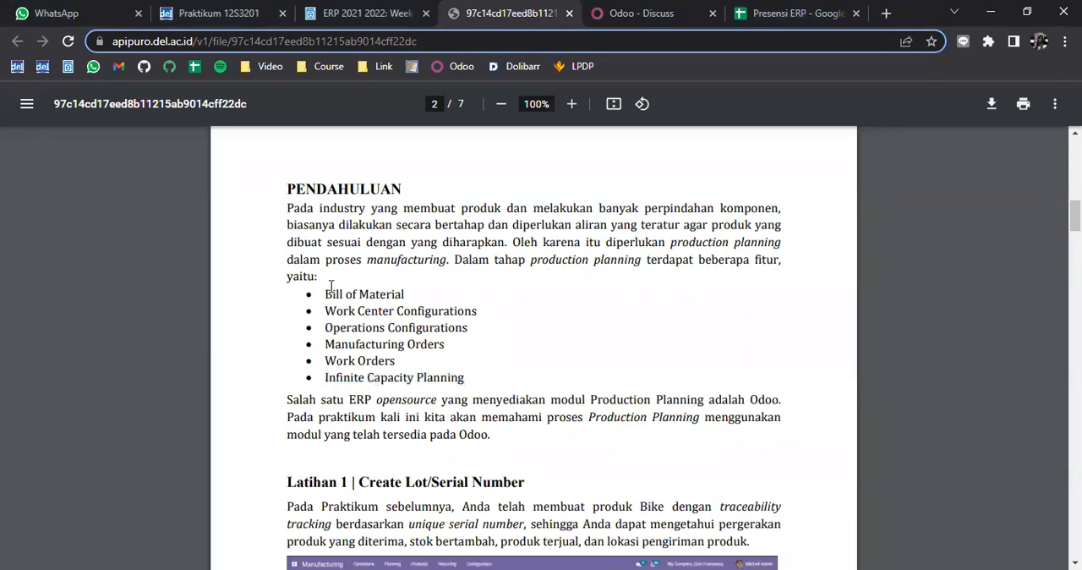
{"action": "left_click_drag", "start_coordinate": [327, 294], "coordinate": [417, 294]}
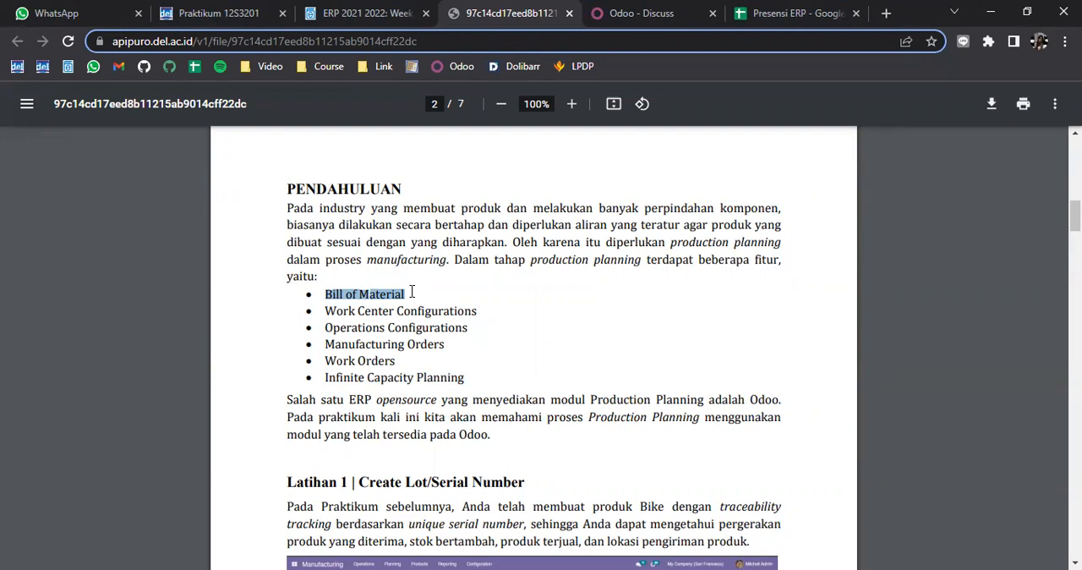
{"action": "left_click", "coordinate": [422, 298]}
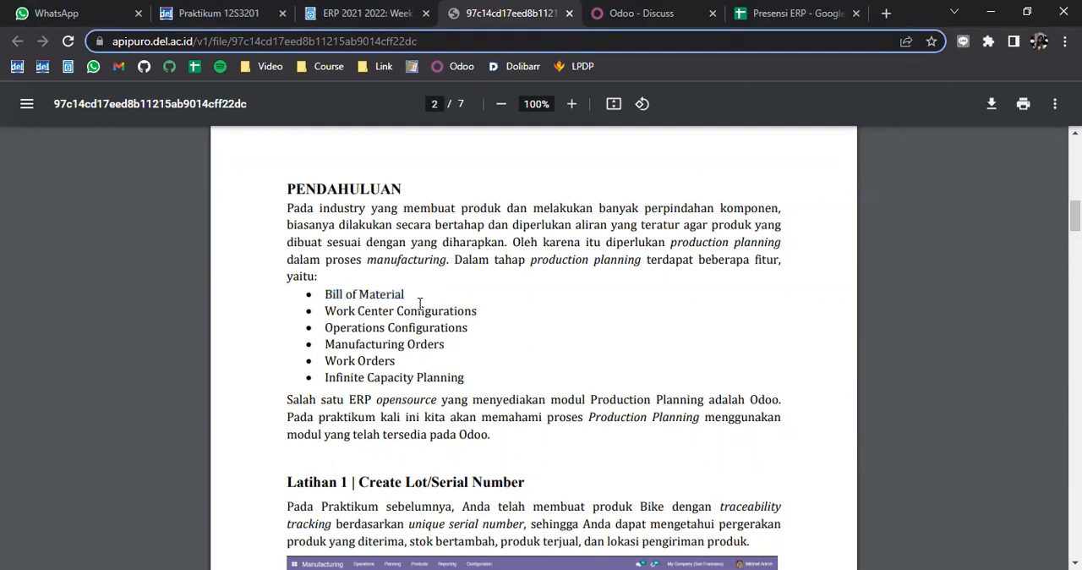
{"action": "left_click_drag", "start_coordinate": [323, 312], "coordinate": [484, 308]}
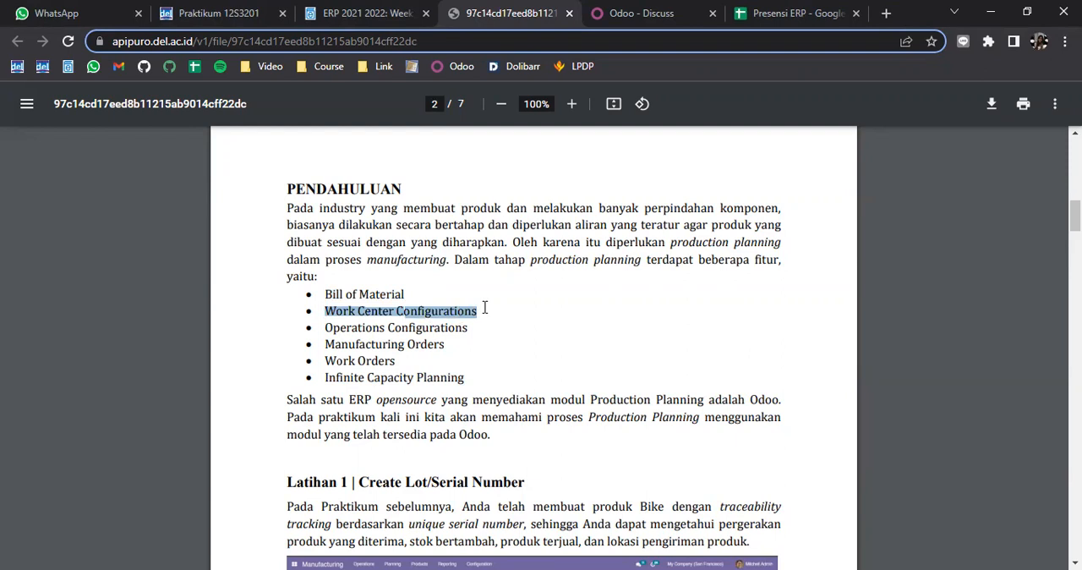
{"action": "left_click", "coordinate": [485, 308]}
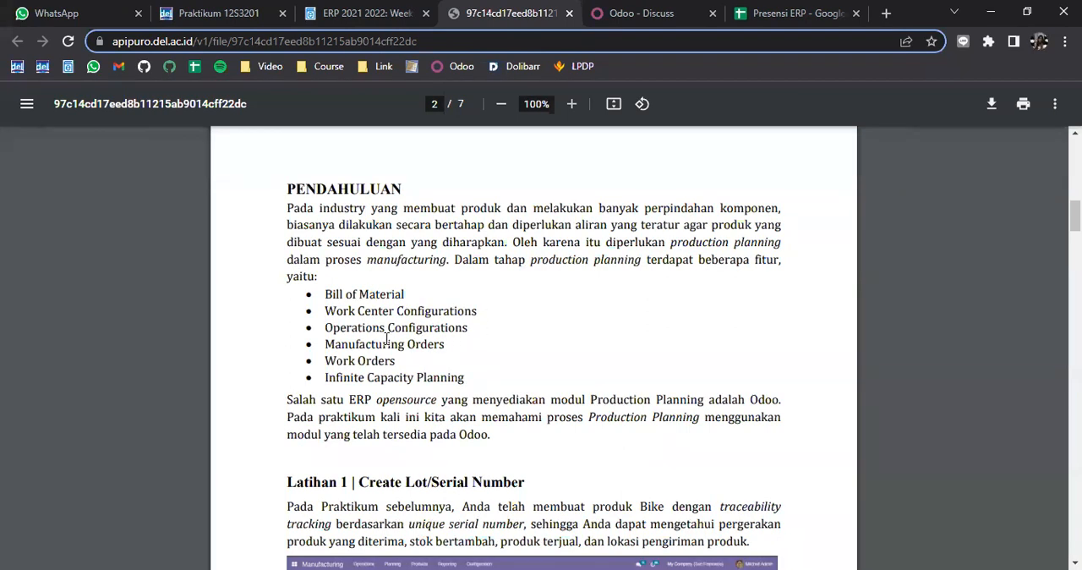
{"action": "left_click_drag", "start_coordinate": [322, 327], "coordinate": [472, 333]}
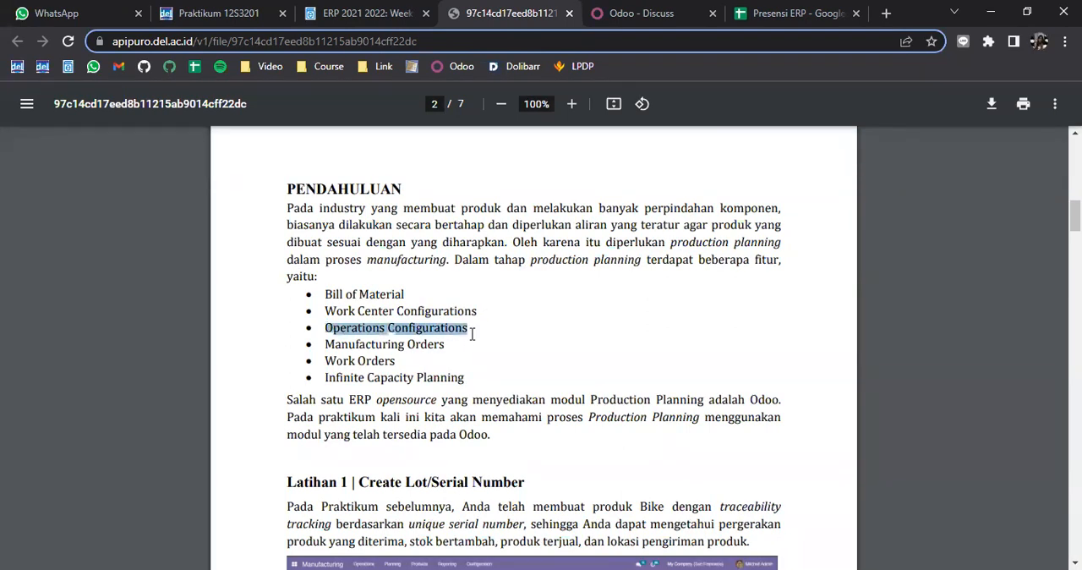
{"action": "left_click", "coordinate": [491, 330]}
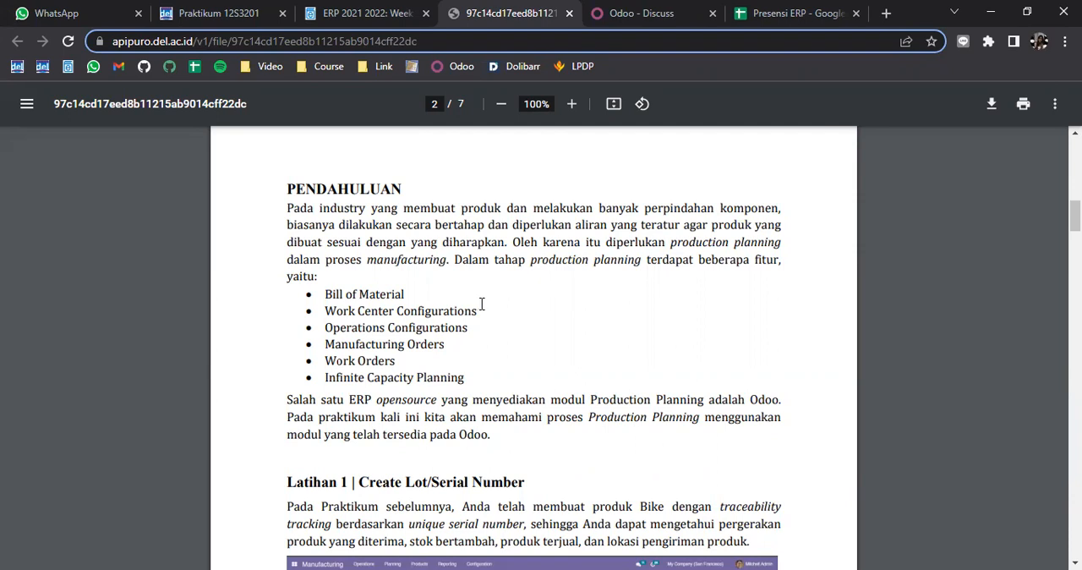
Examine the Manufacturing Orders, Work Orders and Infinite Capacity Planning entries, and the introduction to Latihan 1 | Create Lot/Serial Number
{"action": "scroll", "coordinate": [489, 322], "scroll_direction": "down", "scroll_amount": 1}
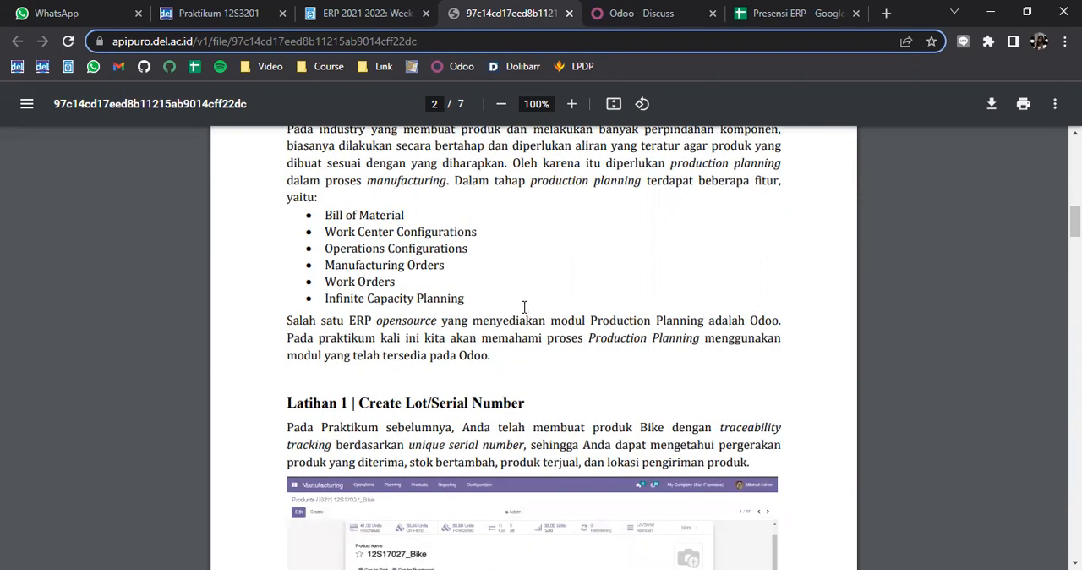
{"action": "scroll", "coordinate": [524, 307], "scroll_direction": "up", "scroll_amount": 1}
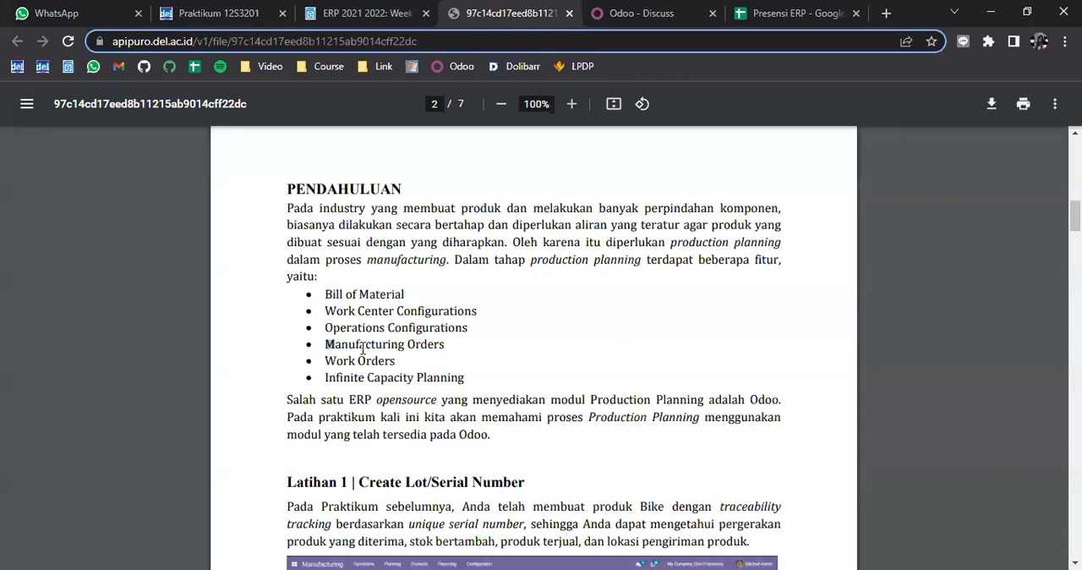
{"action": "left_click_drag", "start_coordinate": [327, 346], "coordinate": [448, 348]}
{"action": "left_click_drag", "start_coordinate": [326, 361], "coordinate": [395, 362]}
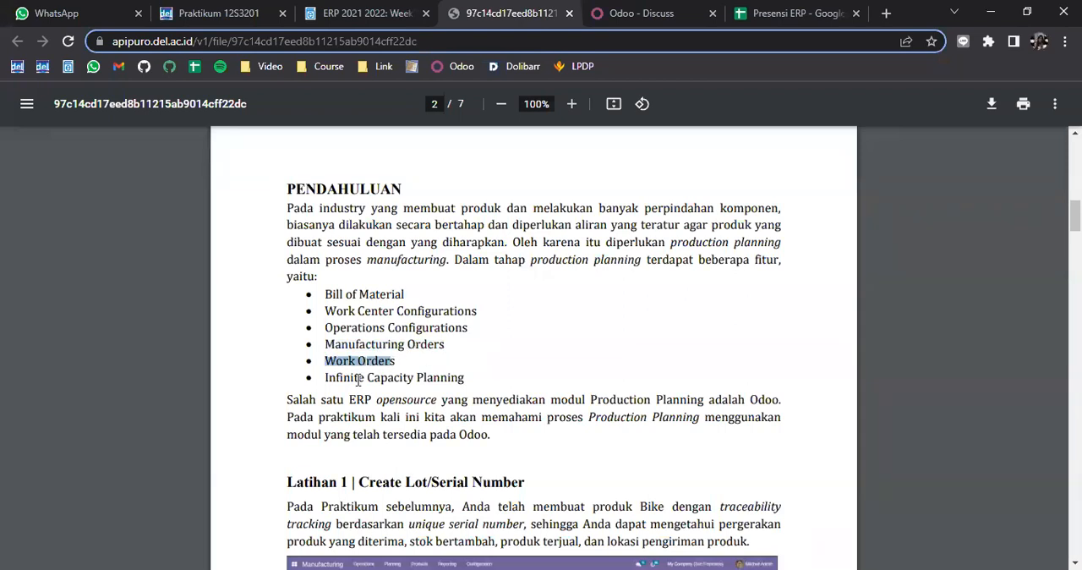
{"action": "left_click_drag", "start_coordinate": [327, 378], "coordinate": [472, 377]}
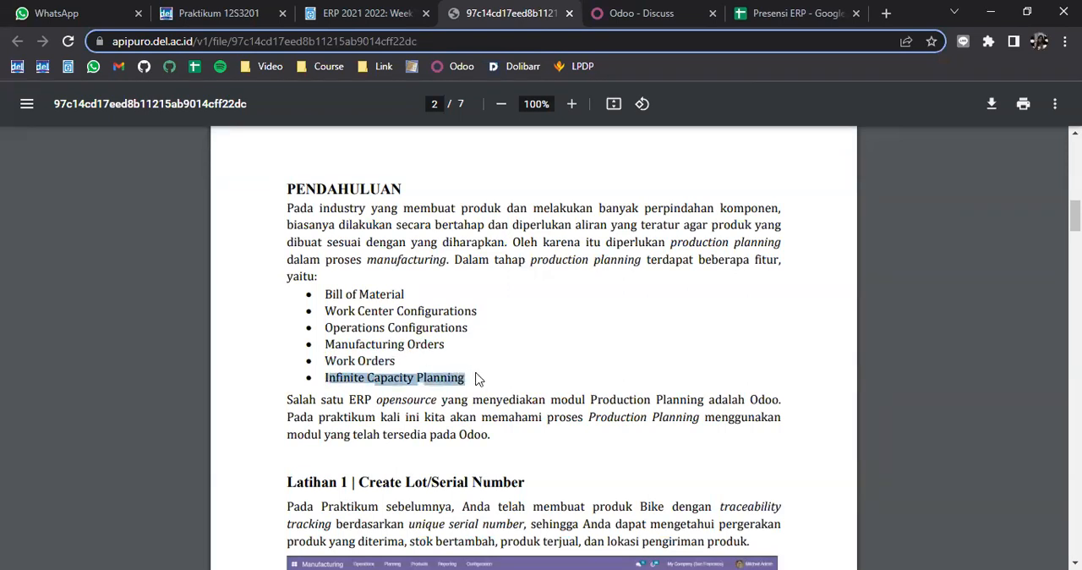
{"action": "scroll", "coordinate": [541, 323], "scroll_direction": "down", "scroll_amount": 1}
{"action": "left_click", "coordinate": [518, 299]}
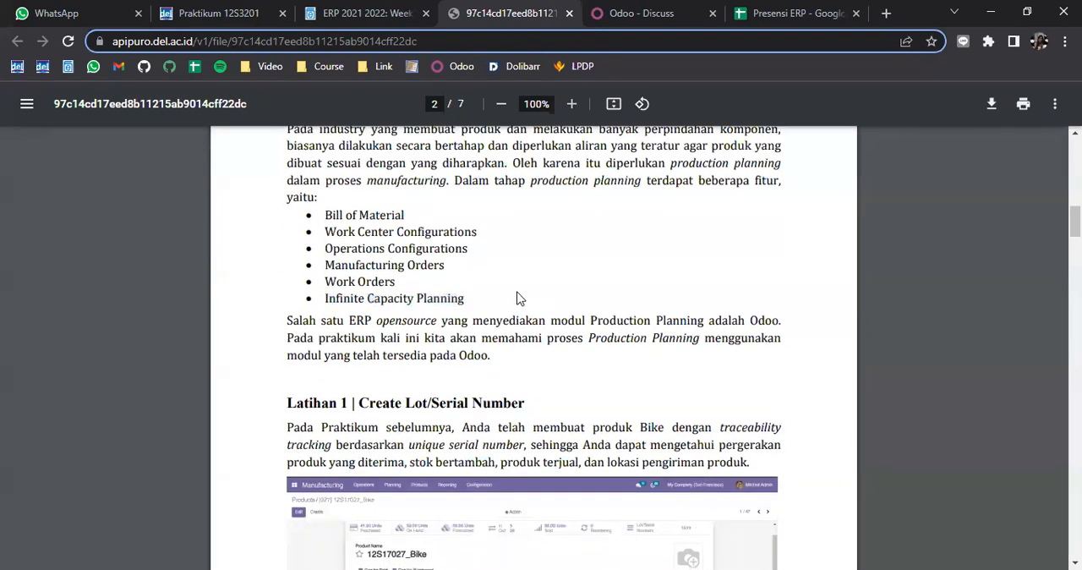
{"action": "scroll", "coordinate": [518, 299], "scroll_direction": "down", "scroll_amount": 1}
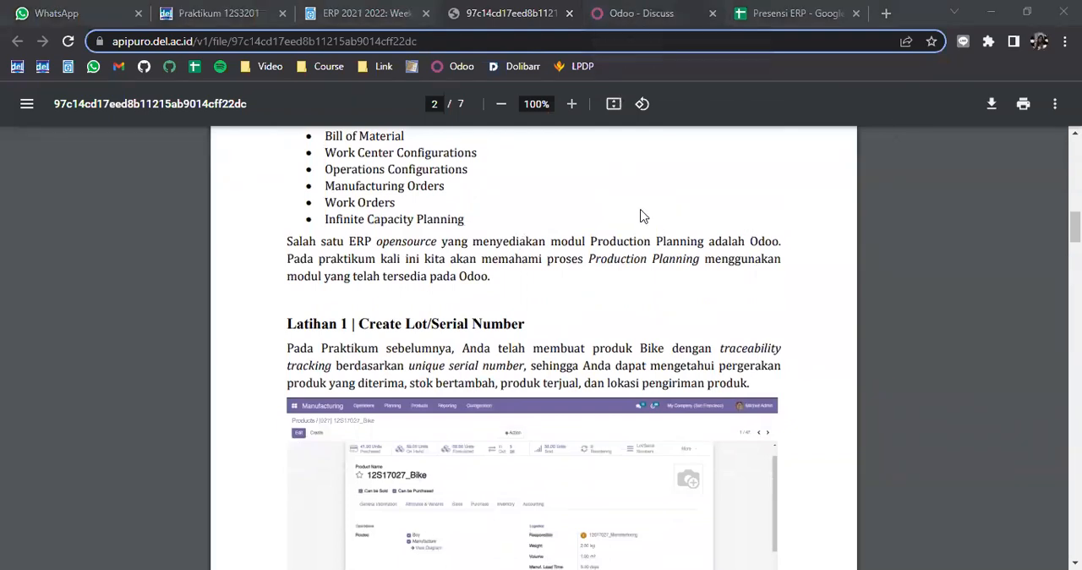
{"action": "scroll", "coordinate": [640, 217], "scroll_direction": "down", "scroll_amount": 1}
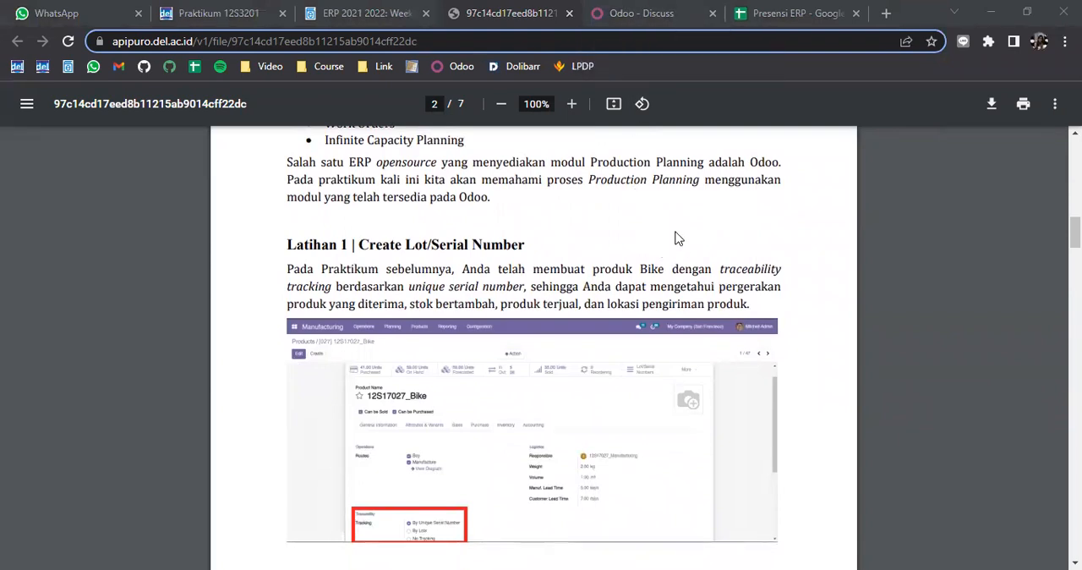
Switch to Odoo and open the product list of the Manufacturing module
{"action": "left_click", "coordinate": [628, 10]}
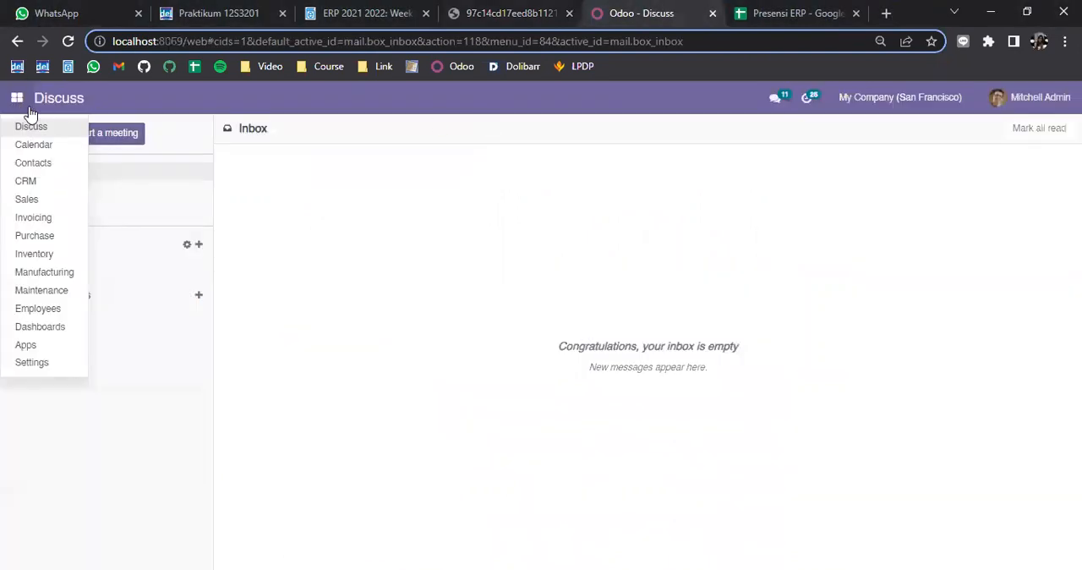
{"action": "left_click", "coordinate": [66, 281]}
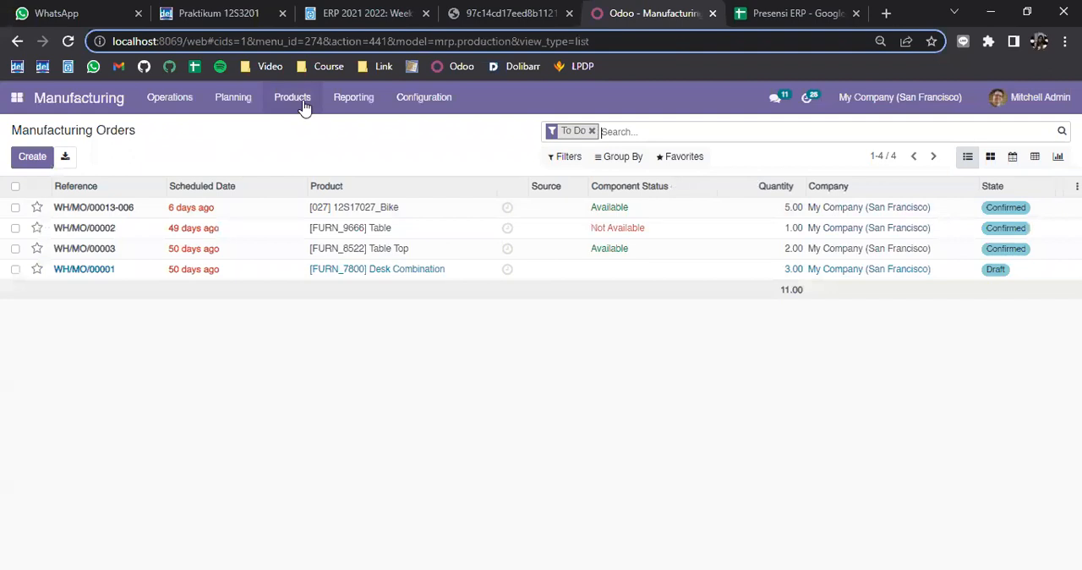
{"action": "left_click", "coordinate": [303, 103]}
{"action": "left_click", "coordinate": [293, 126]}
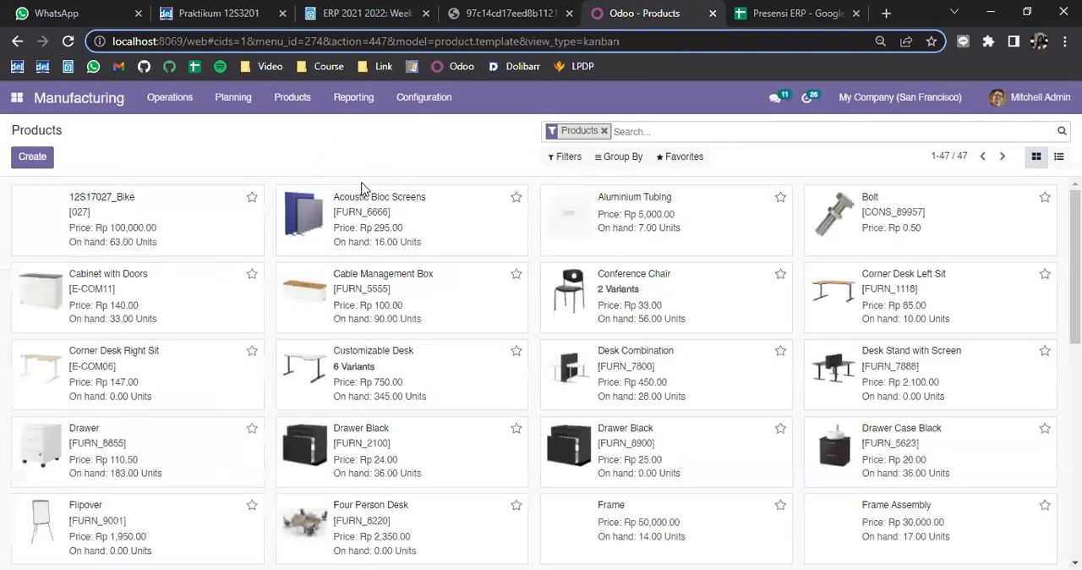
Open the Bike product and examine its inventory settings, including routes, logistics and the traceability tracking options
{"action": "left_click", "coordinate": [105, 226]}
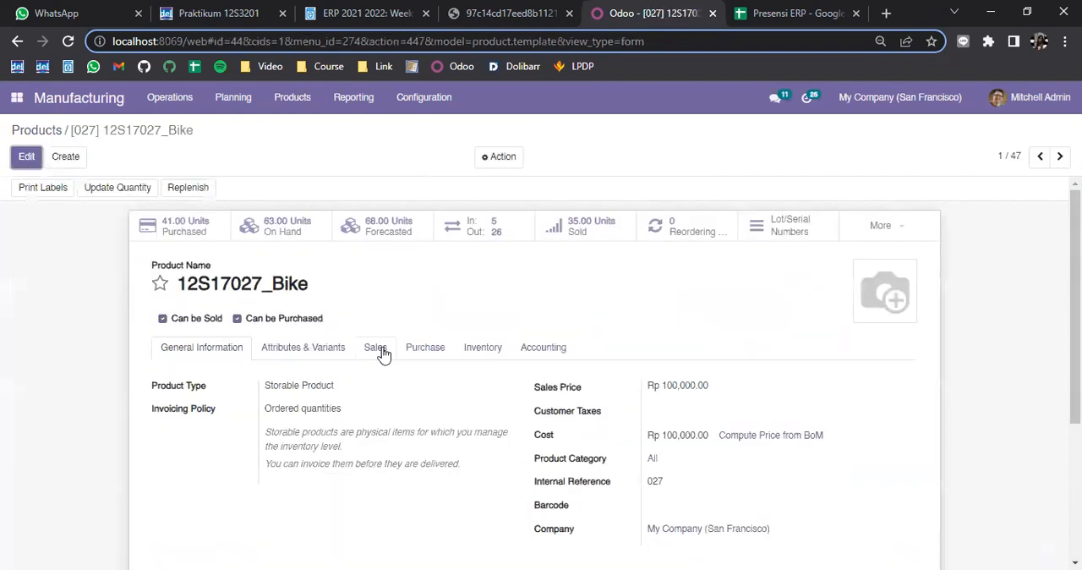
{"action": "left_click", "coordinate": [484, 354]}
{"action": "scroll", "coordinate": [458, 360], "scroll_direction": "down", "scroll_amount": 1}
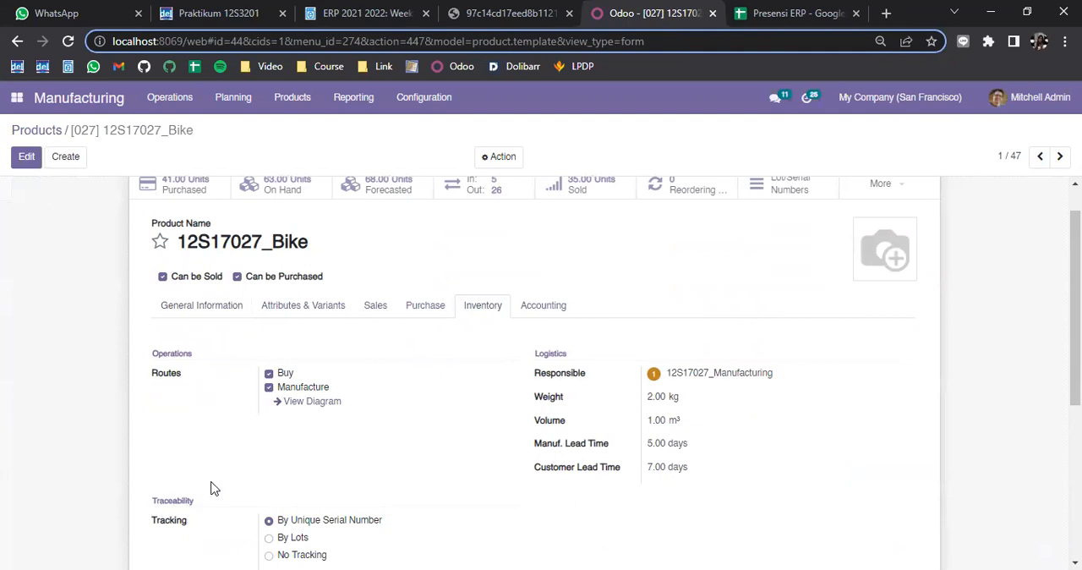
{"action": "scroll", "coordinate": [253, 507], "scroll_direction": "down", "scroll_amount": 1}
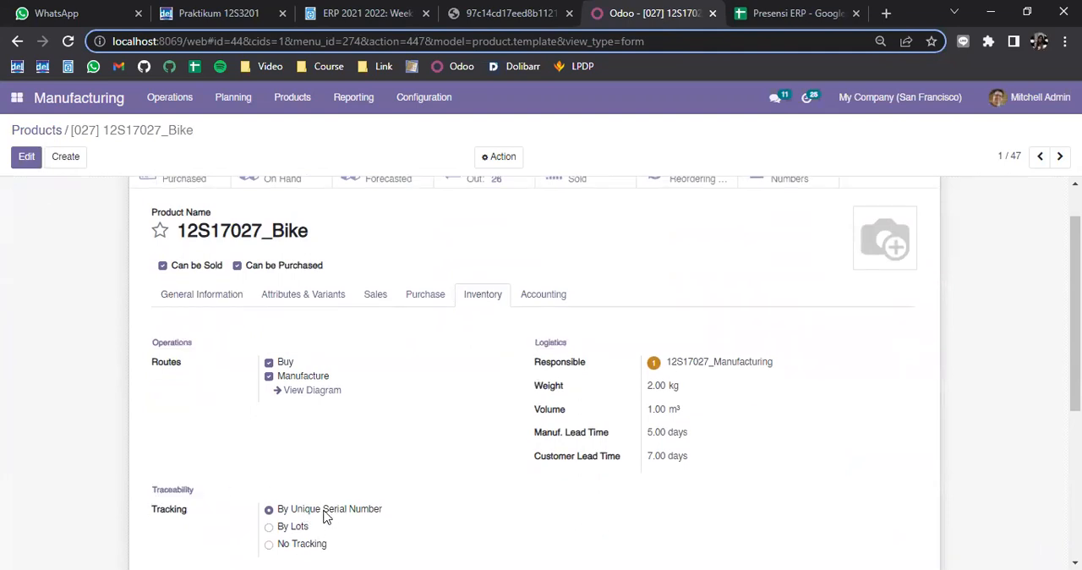
{"action": "scroll", "coordinate": [328, 512], "scroll_direction": "down", "scroll_amount": 3}
{"action": "scroll", "coordinate": [345, 333], "scroll_direction": "up", "scroll_amount": 2}
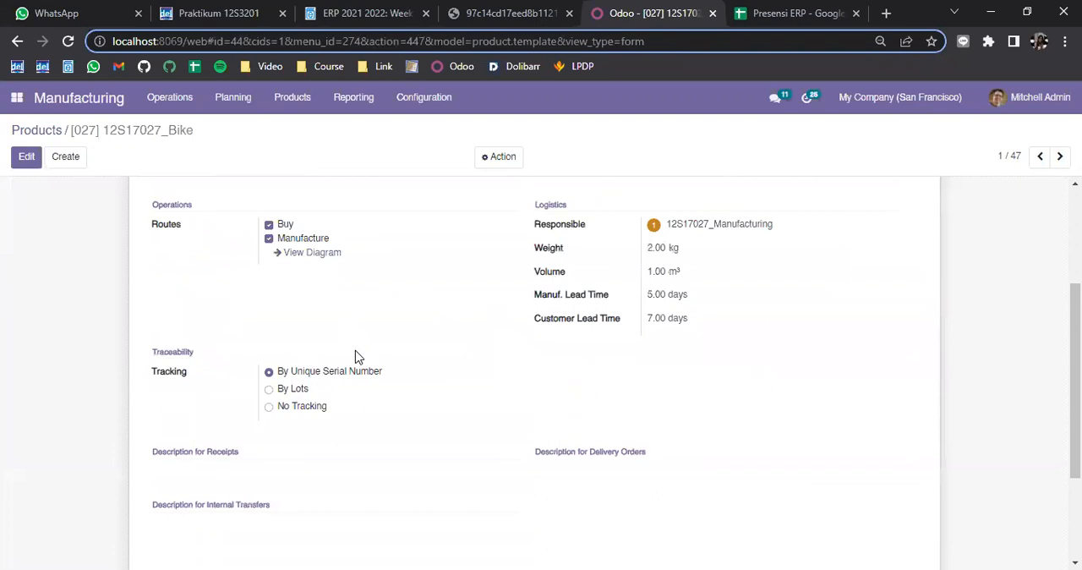
{"action": "scroll", "coordinate": [355, 357], "scroll_direction": "up", "scroll_amount": 1}
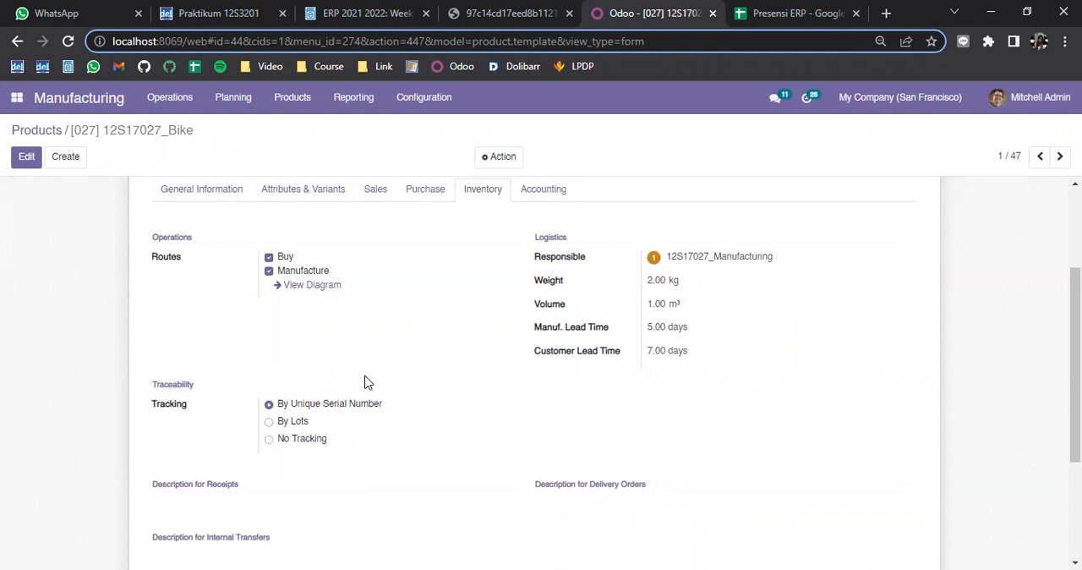
{"action": "scroll", "coordinate": [366, 382], "scroll_direction": "up", "scroll_amount": 2}
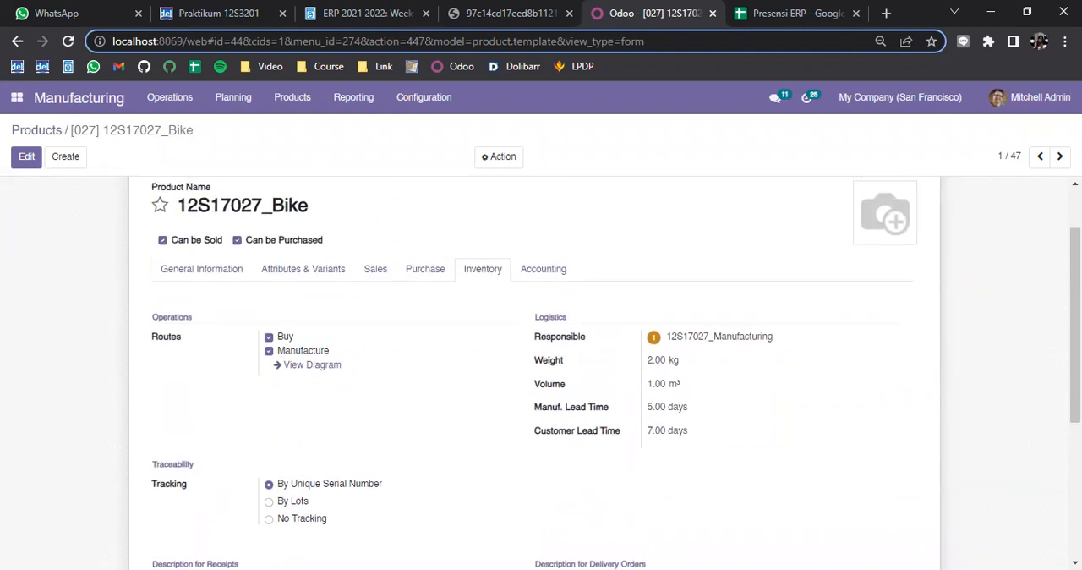
{"action": "scroll", "coordinate": [499, 227], "scroll_direction": "up", "scroll_amount": 2}
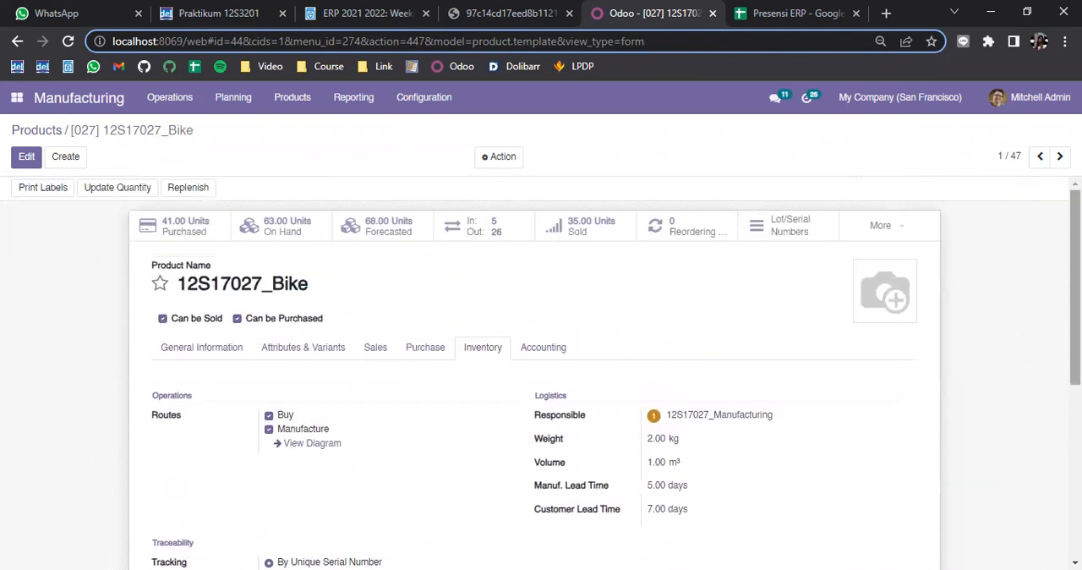
Open the Bike's on-hand quantities and check its stock lines by location and lot/serial number
{"action": "left_click", "coordinate": [281, 239]}
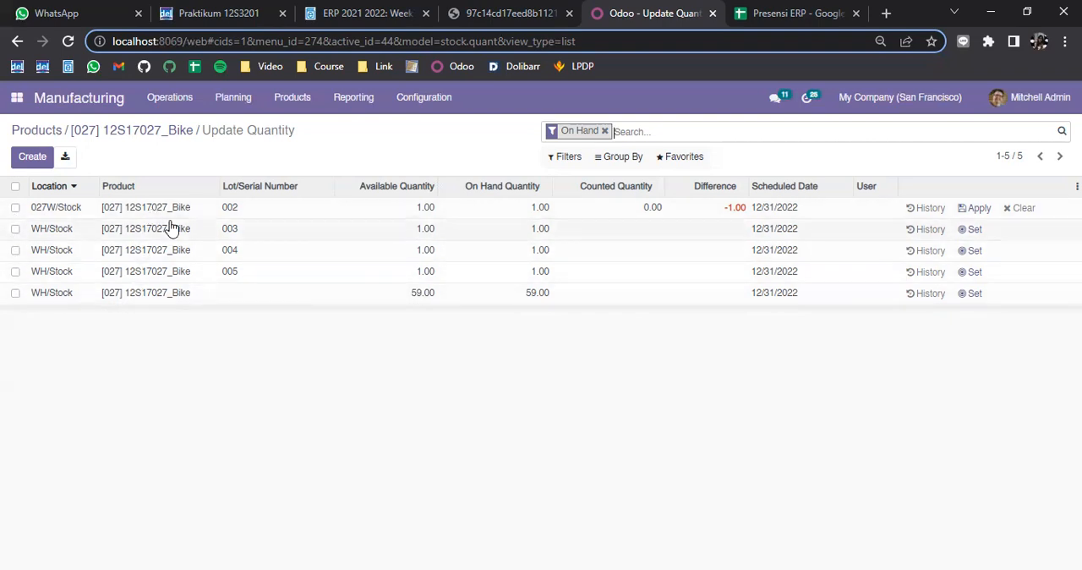
{"action": "left_click", "coordinate": [232, 295]}
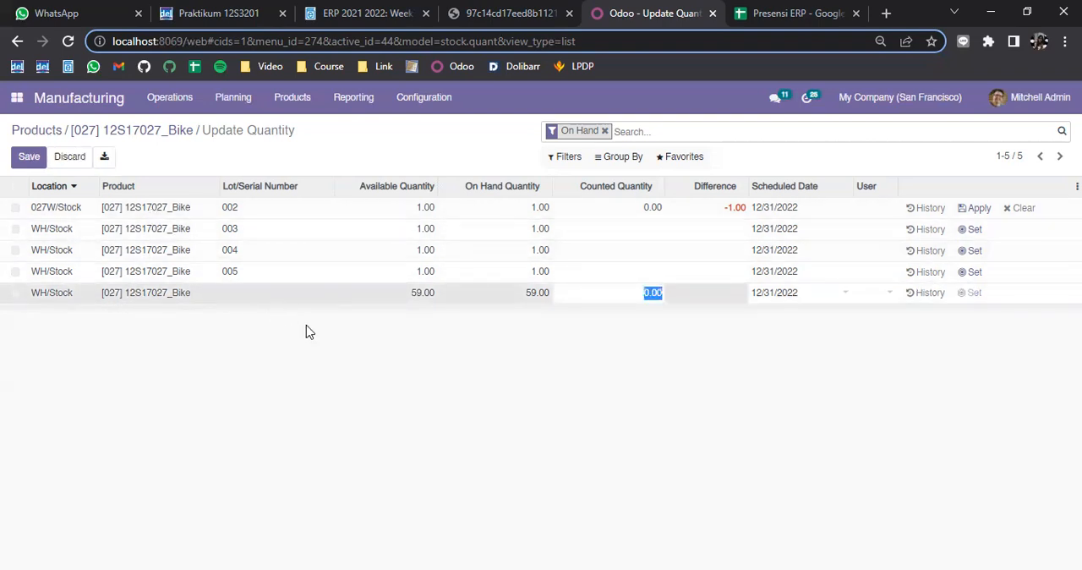
{"action": "left_click", "coordinate": [377, 316]}
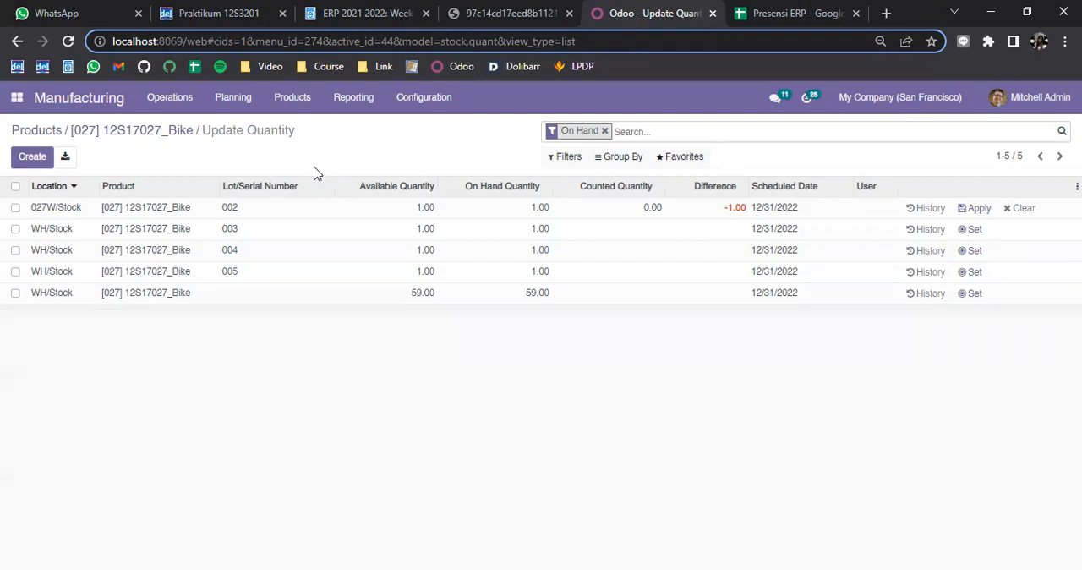
Switch to the worksheet PDF and read the Latihan 1 instructions for creating a lot/serial number in the Manufacturing module
{"action": "left_click", "coordinate": [497, 14]}
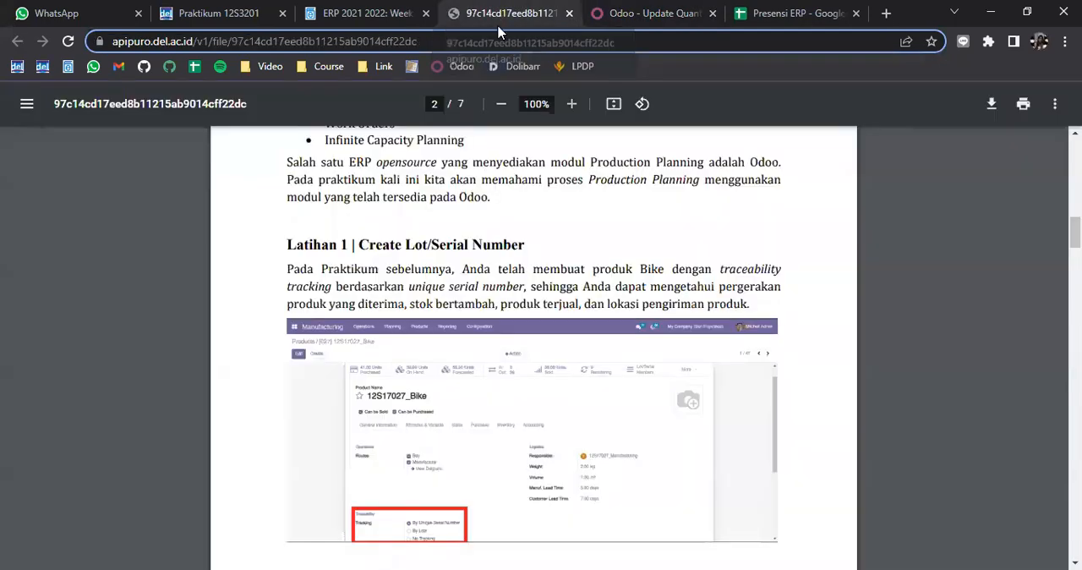
{"action": "scroll", "coordinate": [889, 259], "scroll_direction": "down", "scroll_amount": 1}
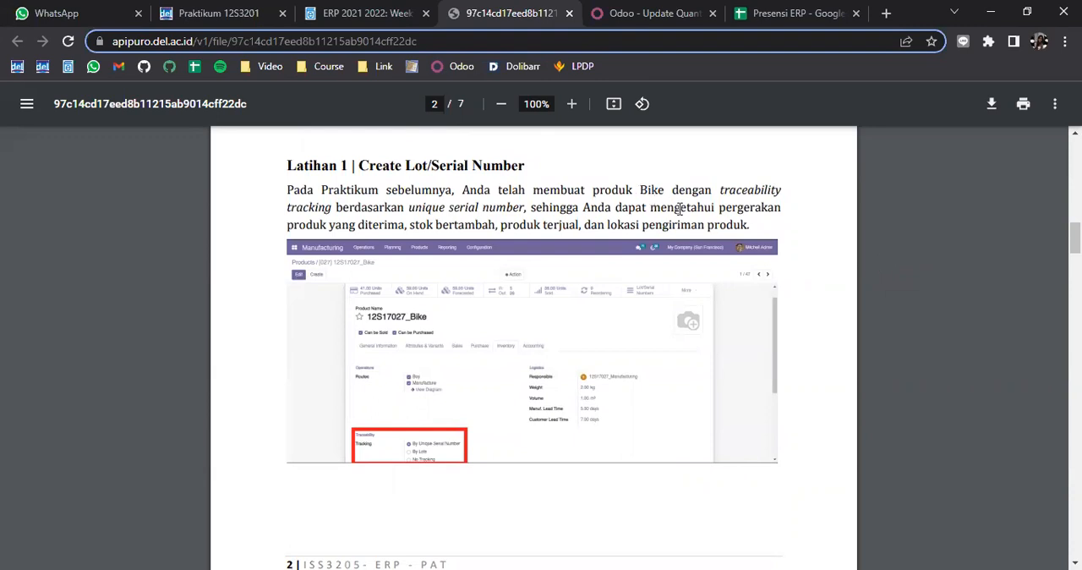
{"action": "scroll", "coordinate": [712, 214], "scroll_direction": "down", "scroll_amount": 1}
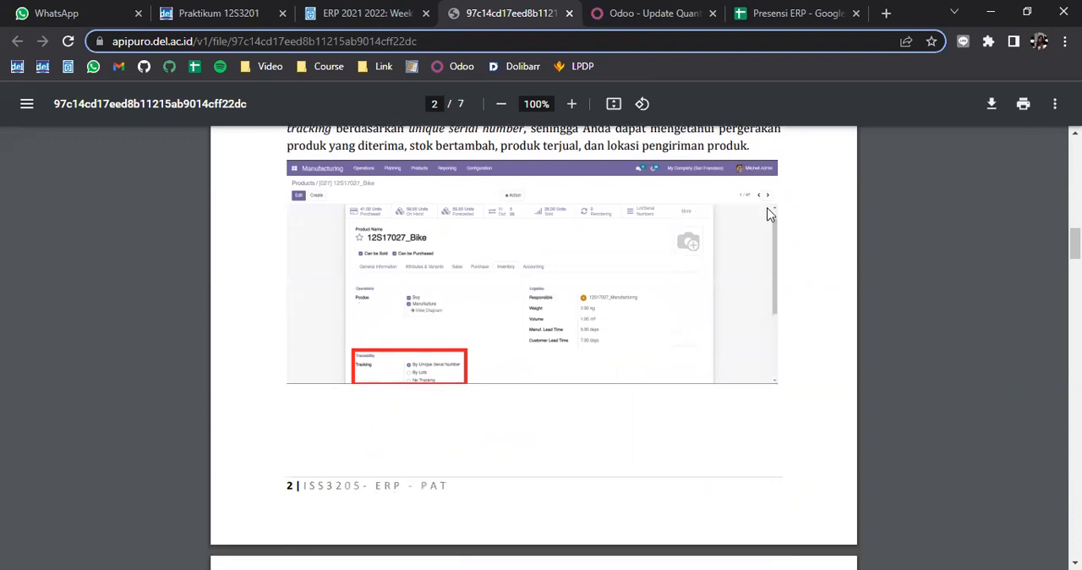
{"action": "scroll", "coordinate": [771, 212], "scroll_direction": "down", "scroll_amount": 7}
{"action": "scroll", "coordinate": [896, 232], "scroll_direction": "up", "scroll_amount": 1}
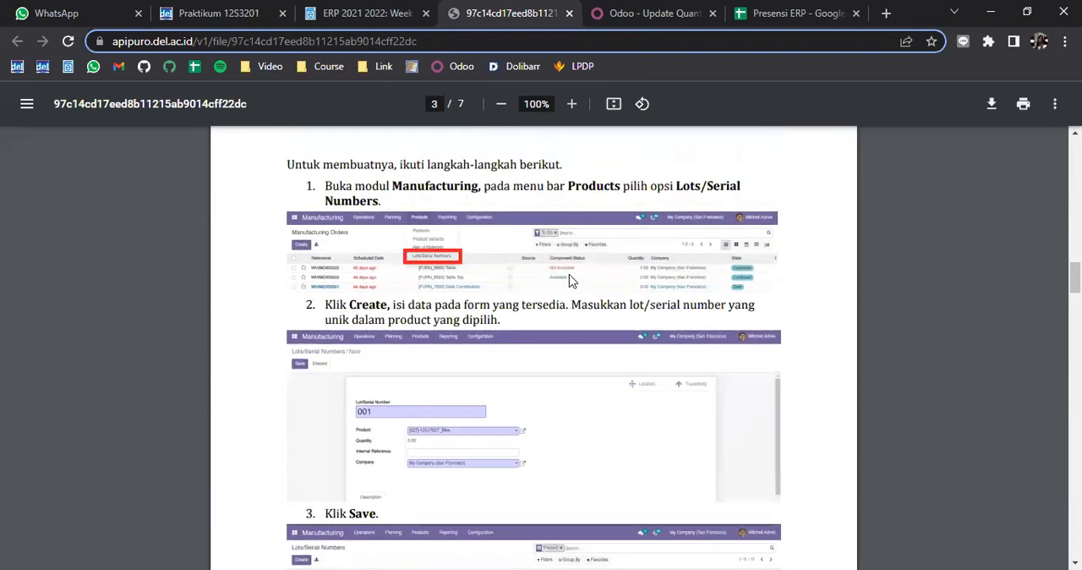
{"action": "left_click_drag", "start_coordinate": [392, 186], "coordinate": [484, 188]}
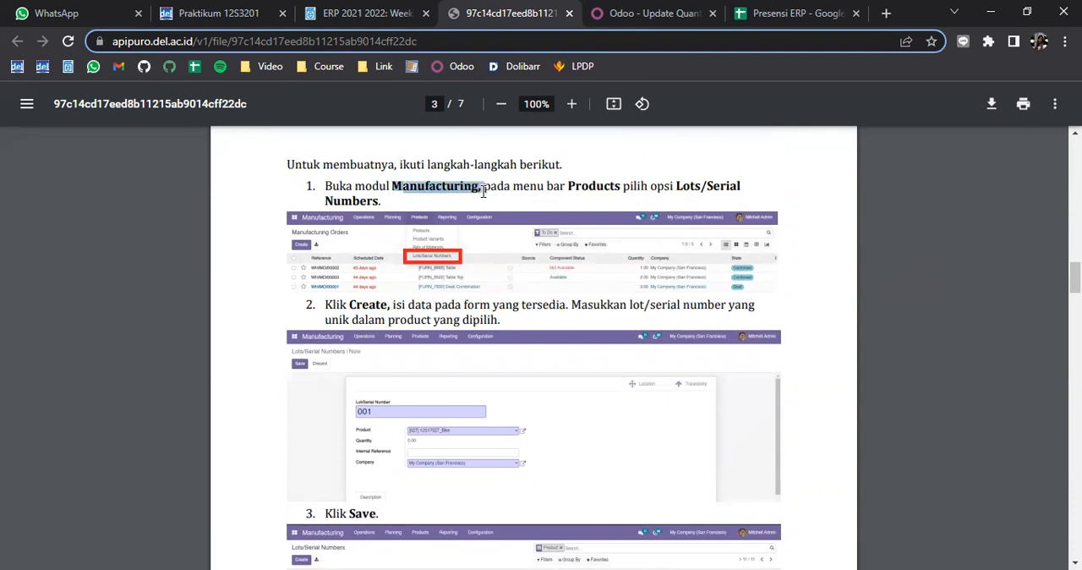
{"action": "left_click", "coordinate": [618, 209]}
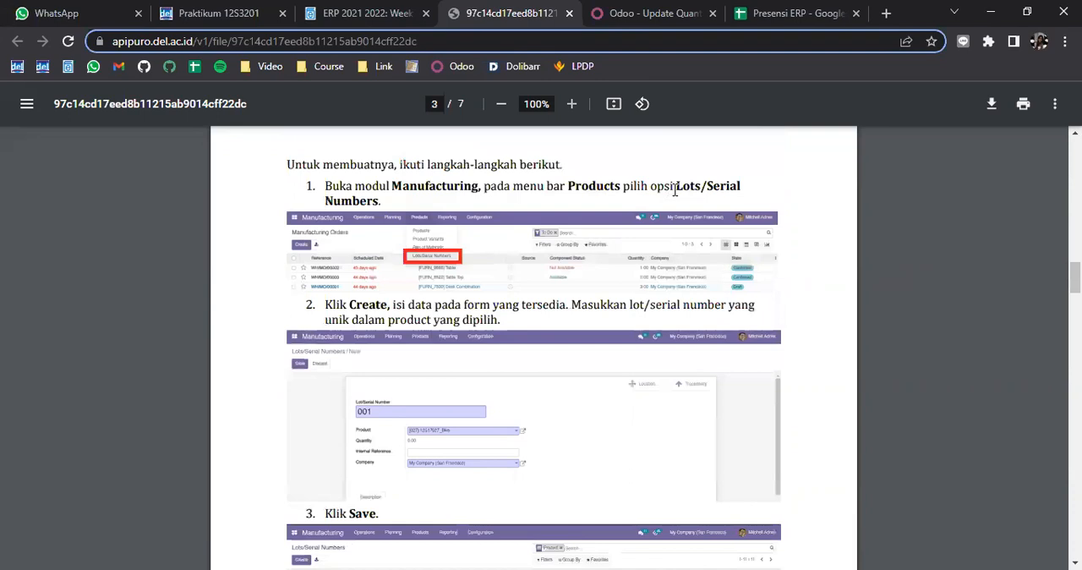
Switch back to Odoo and open the Lots/Serial Numbers list of the Manufacturing module
{"action": "left_click", "coordinate": [643, 12]}
{"action": "left_click", "coordinate": [292, 98]}
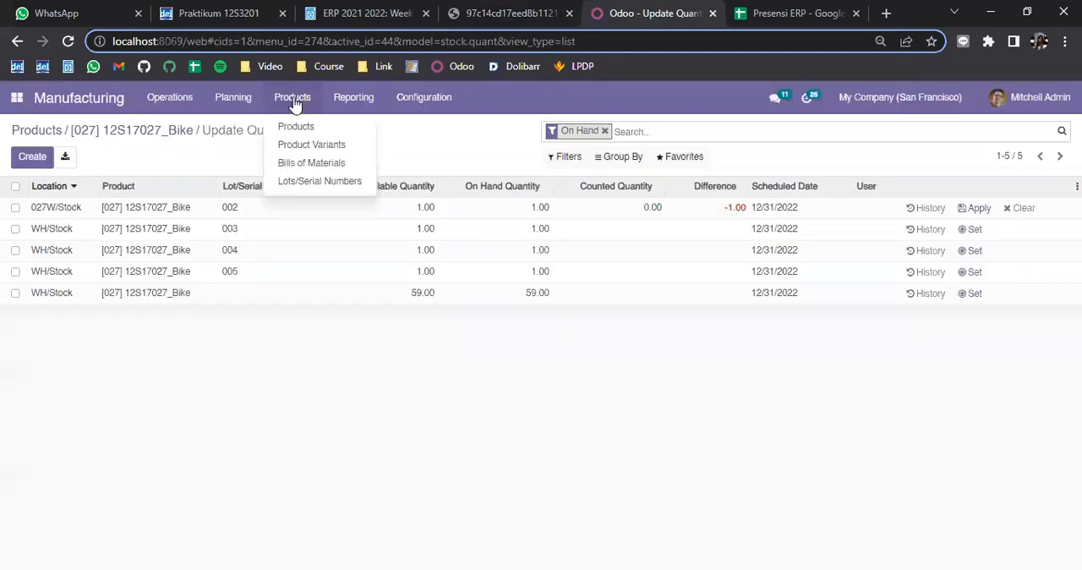
{"action": "left_click", "coordinate": [293, 183]}
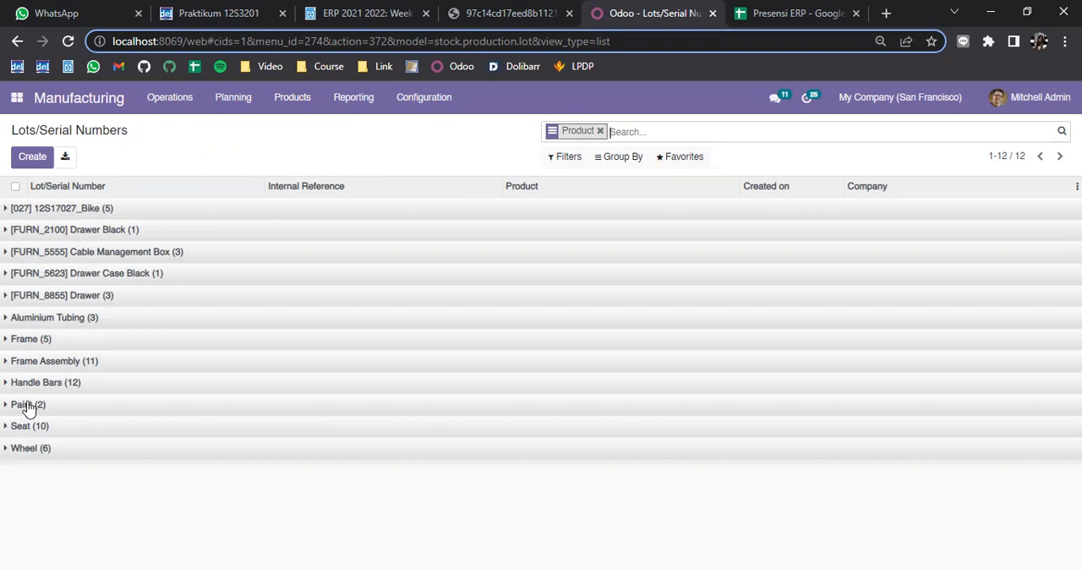
Expand the Bike and Paint groups to look over their existing lot/serial numbers
{"action": "left_click", "coordinate": [5, 211]}
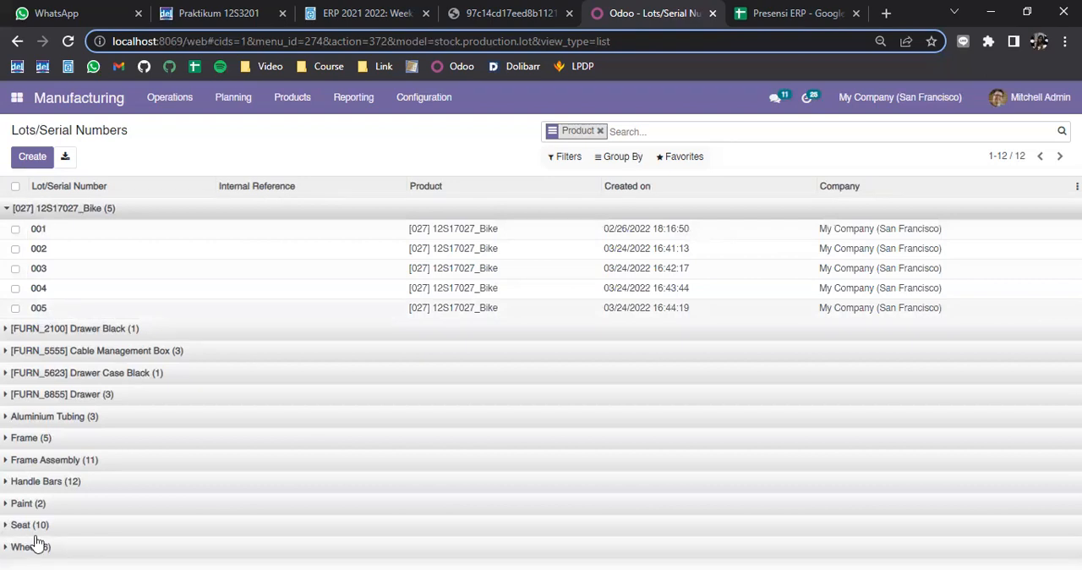
{"action": "left_click", "coordinate": [21, 503]}
{"action": "scroll", "coordinate": [38, 516], "scroll_direction": "down", "scroll_amount": 1}
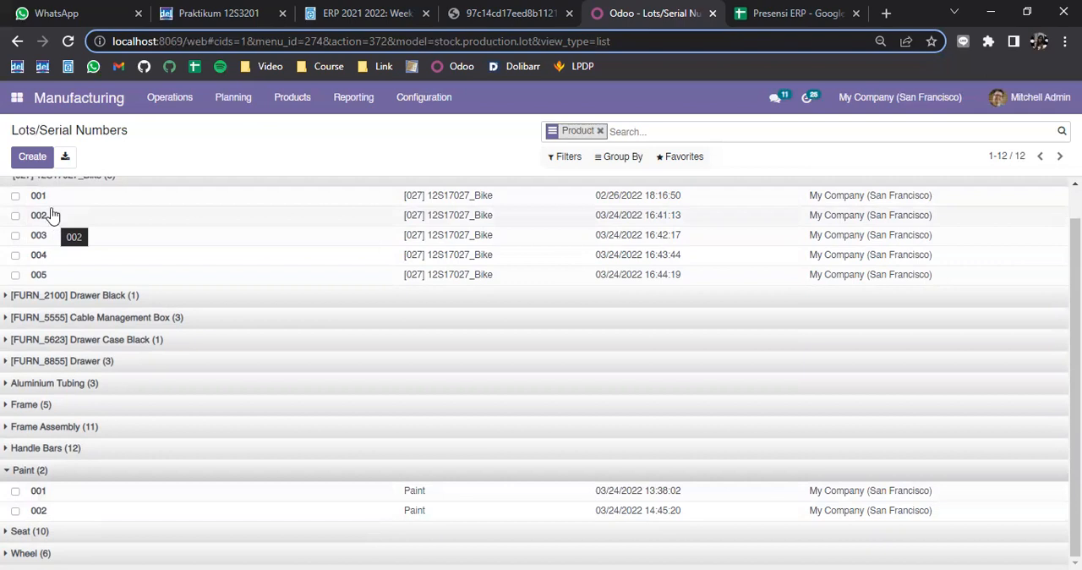
Create and save a new lot/serial number 006 for the Bike product
{"action": "left_click", "coordinate": [32, 158]}
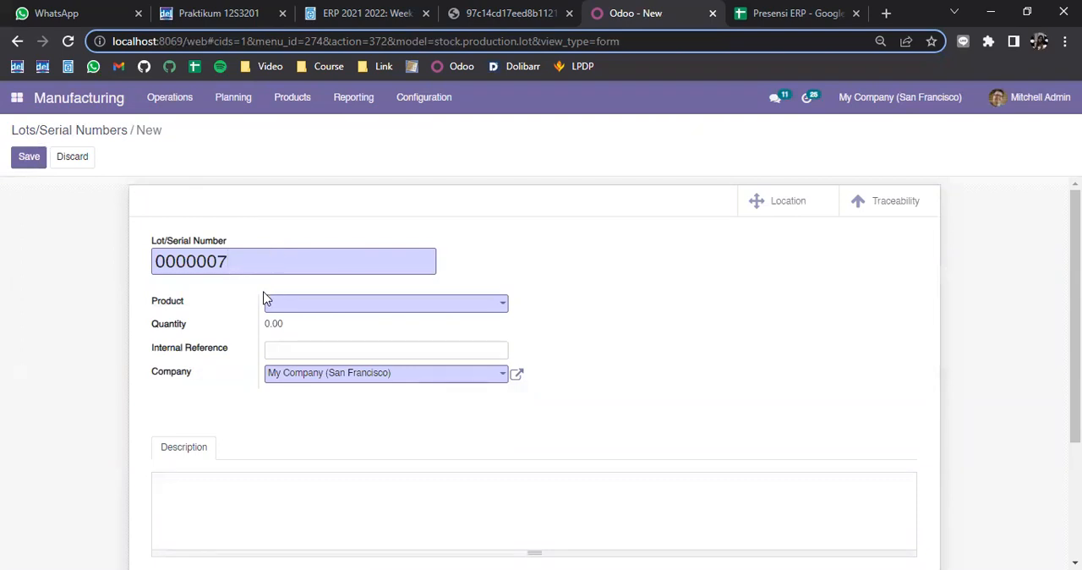
{"action": "left_click_drag", "start_coordinate": [240, 257], "coordinate": [153, 265]}
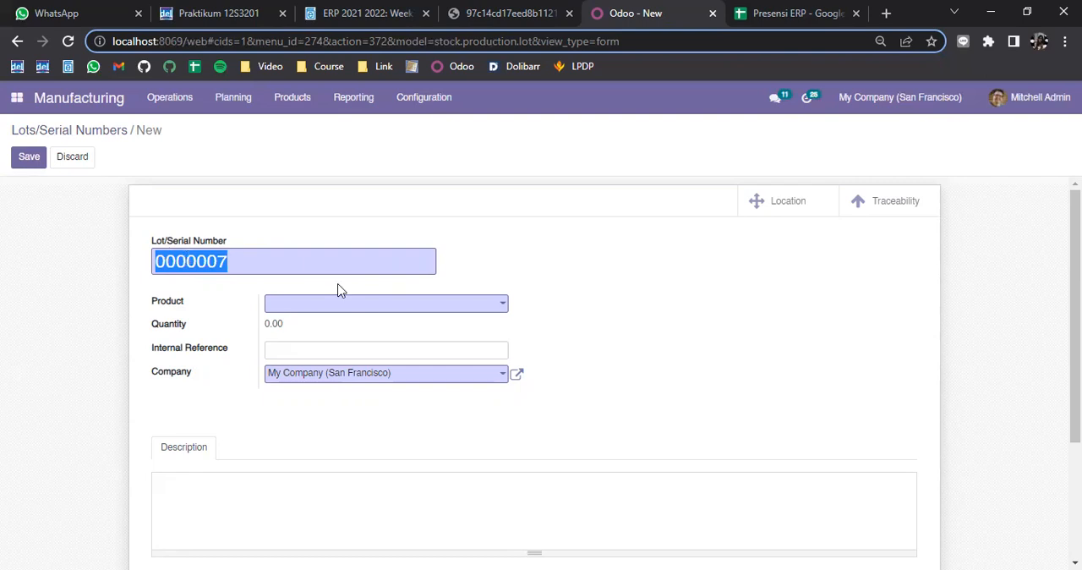
{"action": "type", "text": "00"}
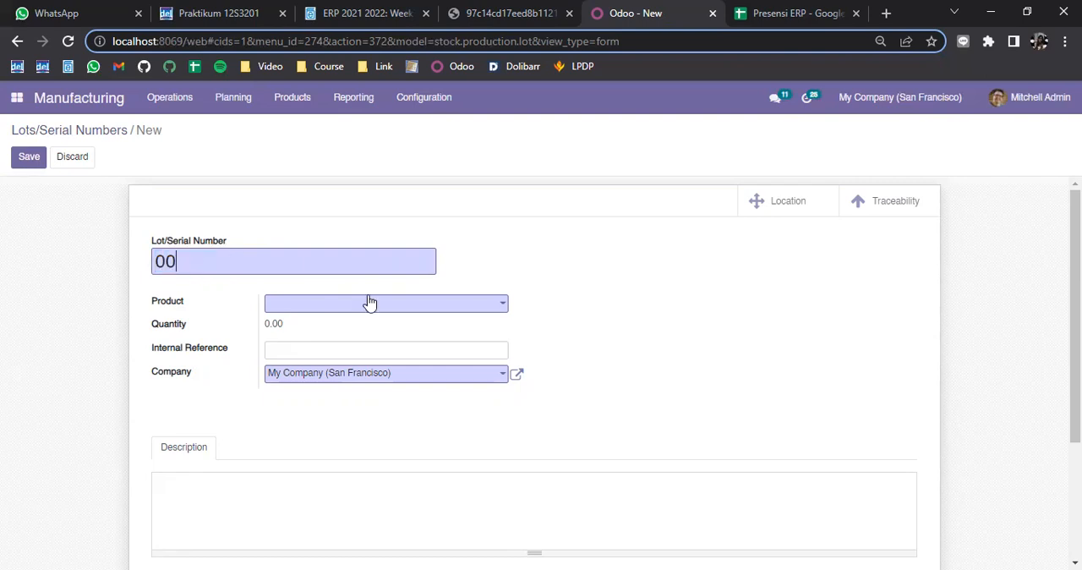
{"action": "type", "text": "6"}
{"action": "left_click", "coordinate": [382, 306]}
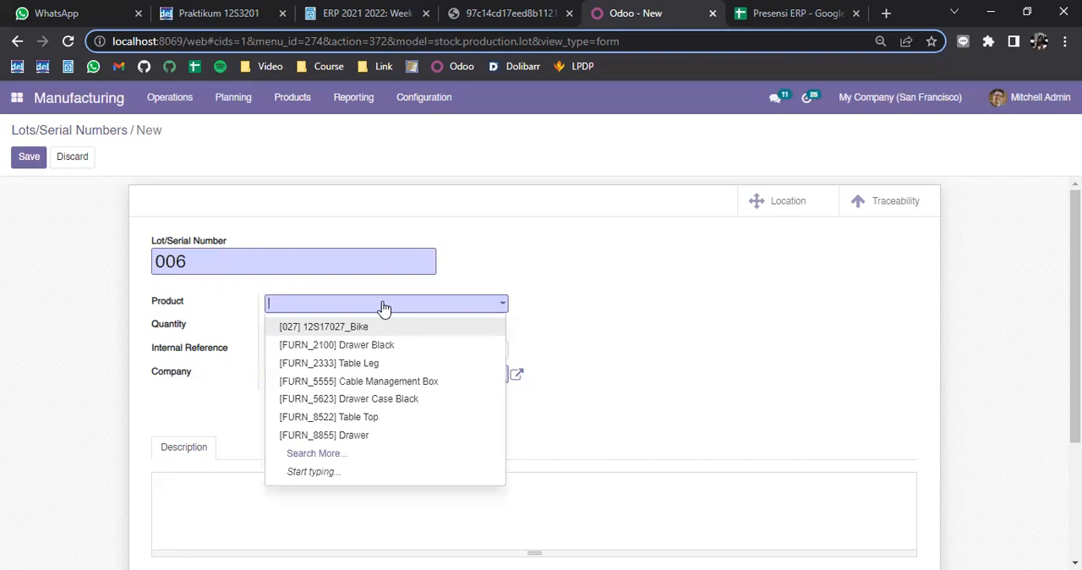
{"action": "left_click", "coordinate": [328, 334]}
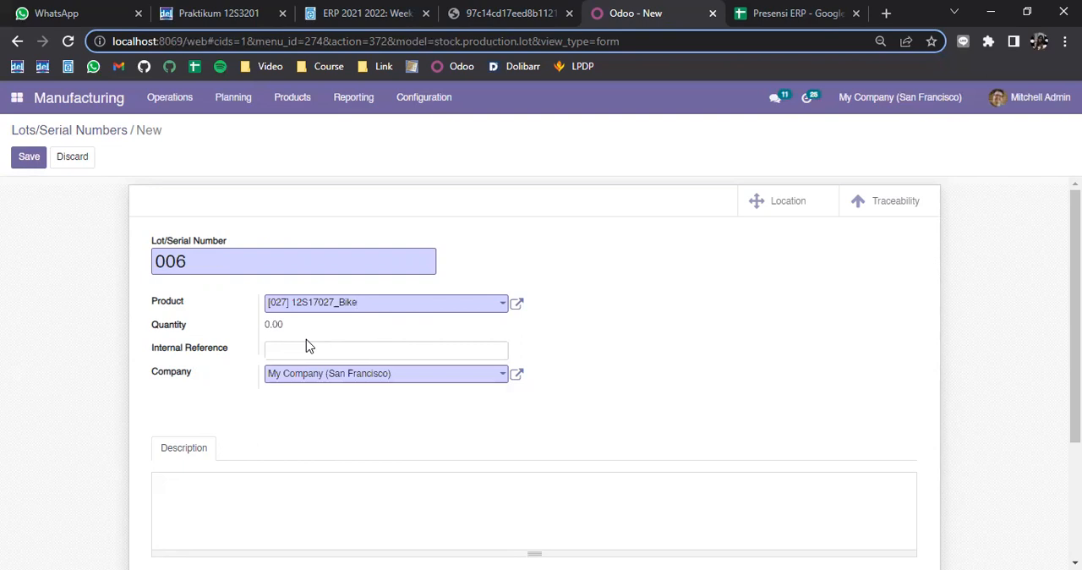
{"action": "scroll", "coordinate": [306, 342], "scroll_direction": "down", "scroll_amount": 1}
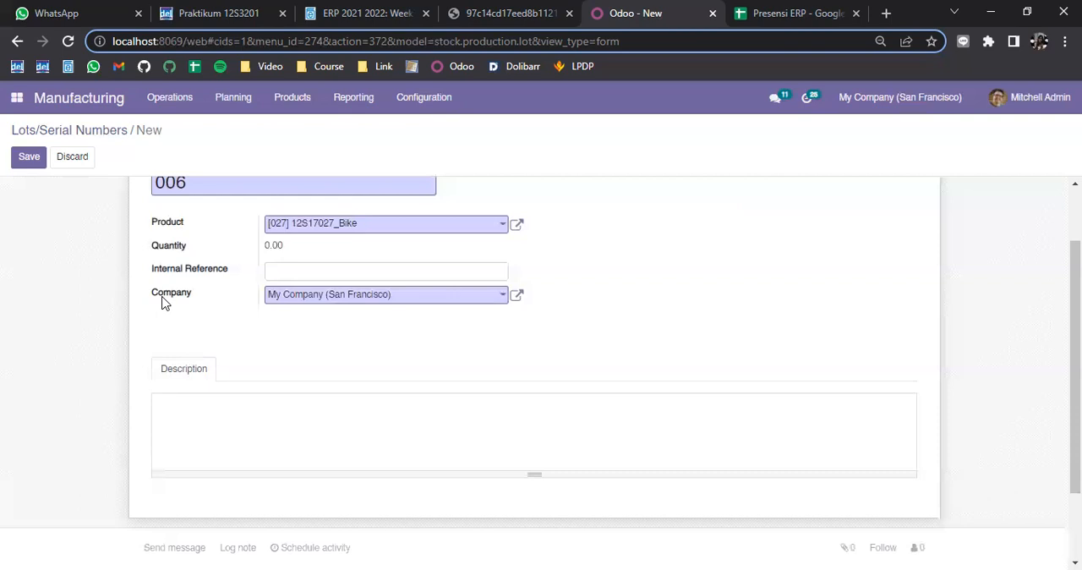
{"action": "left_click", "coordinate": [27, 160]}
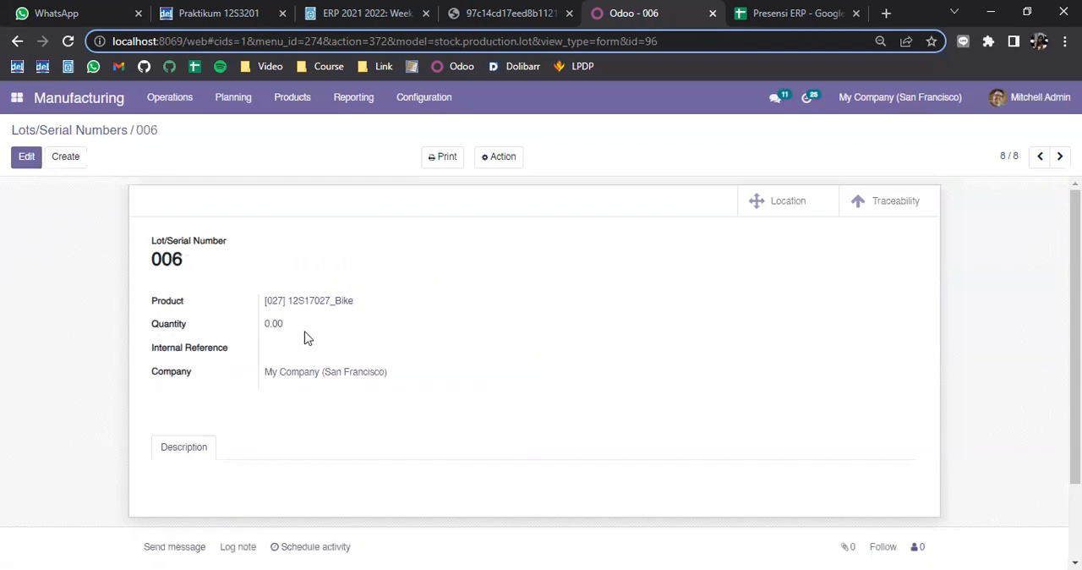
{"action": "double_click", "coordinate": [278, 328]}
Switch to the worksheet PDF and compare the example form and the saved list in steps 2 and 3 of Latihan 1
{"action": "left_click", "coordinate": [497, 11]}
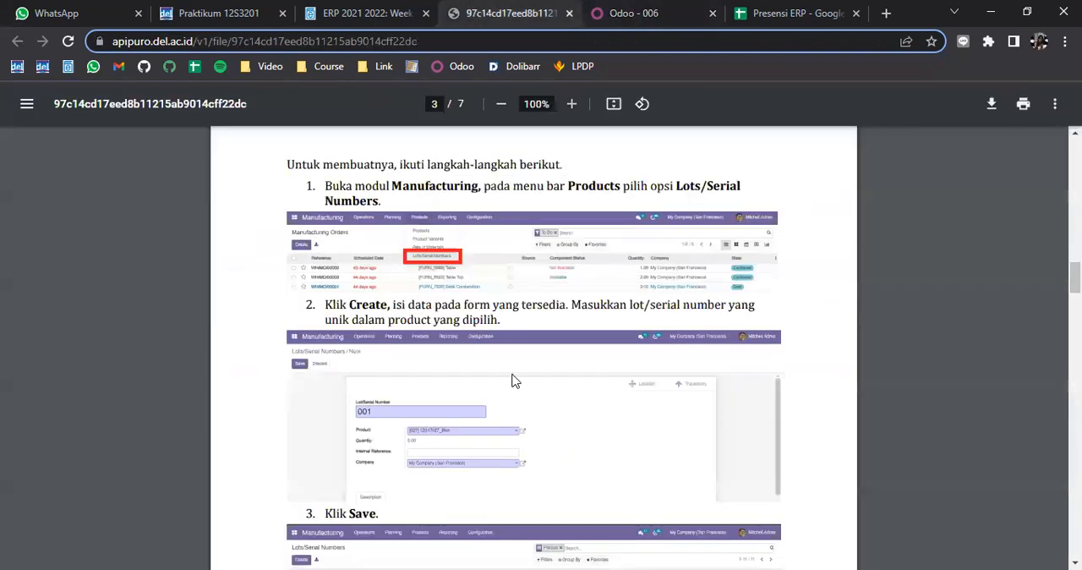
{"action": "scroll", "coordinate": [511, 381], "scroll_direction": "down", "scroll_amount": 4}
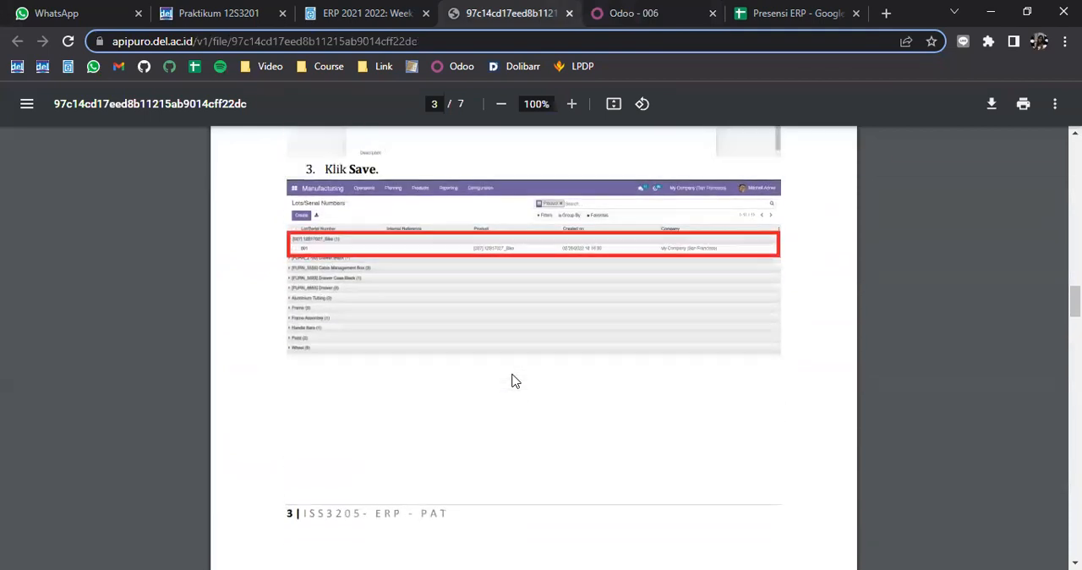
{"action": "scroll", "coordinate": [511, 380], "scroll_direction": "up", "scroll_amount": 2}
{"action": "scroll", "coordinate": [511, 380], "scroll_direction": "down", "scroll_amount": 3}
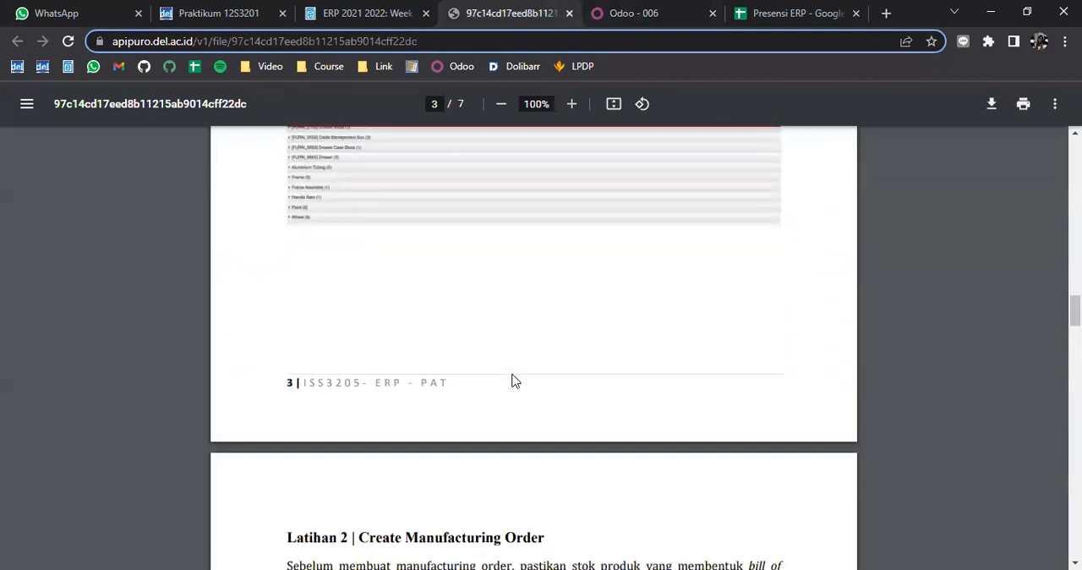
Return to Odoo and check the quantity and product of lot/serial number 006
{"action": "left_click", "coordinate": [661, 7]}
{"action": "left_click", "coordinate": [293, 334]}
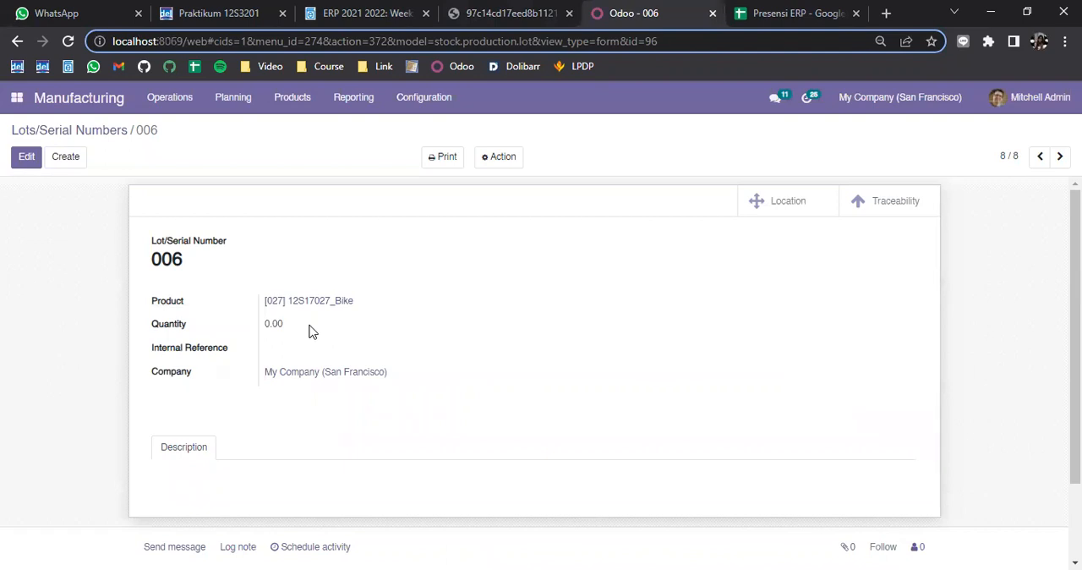
{"action": "left_click_drag", "start_coordinate": [360, 305], "coordinate": [243, 310]}
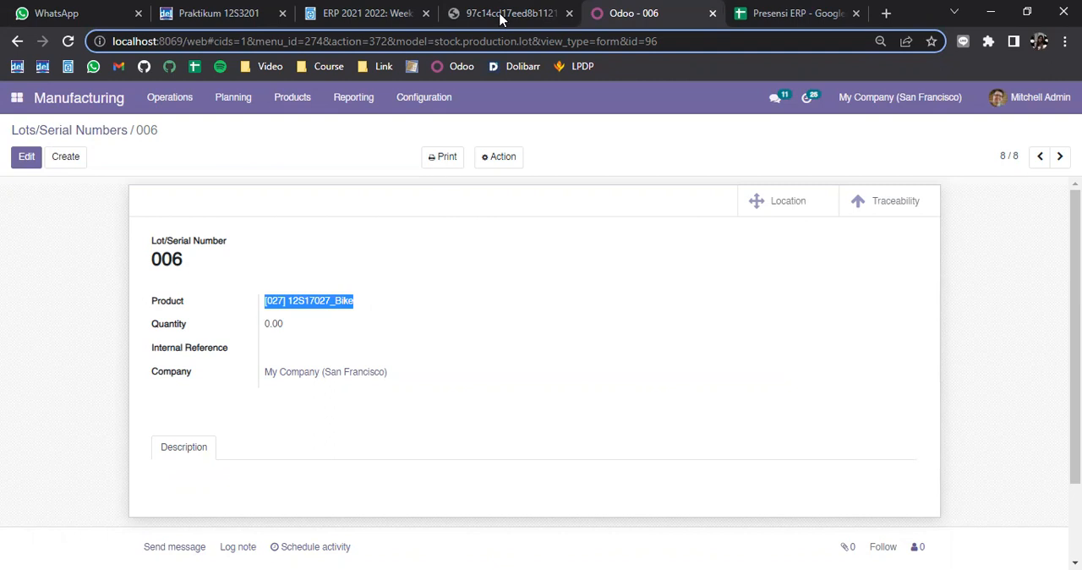
Switch to the worksheet PDF and read the Latihan 2 | Create Manufacturing Order introduction on component stock and serial number assignment
{"action": "left_click", "coordinate": [501, 14]}
{"action": "scroll", "coordinate": [549, 254], "scroll_direction": "down", "scroll_amount": 3}
{"action": "scroll", "coordinate": [557, 267], "scroll_direction": "down", "scroll_amount": 2}
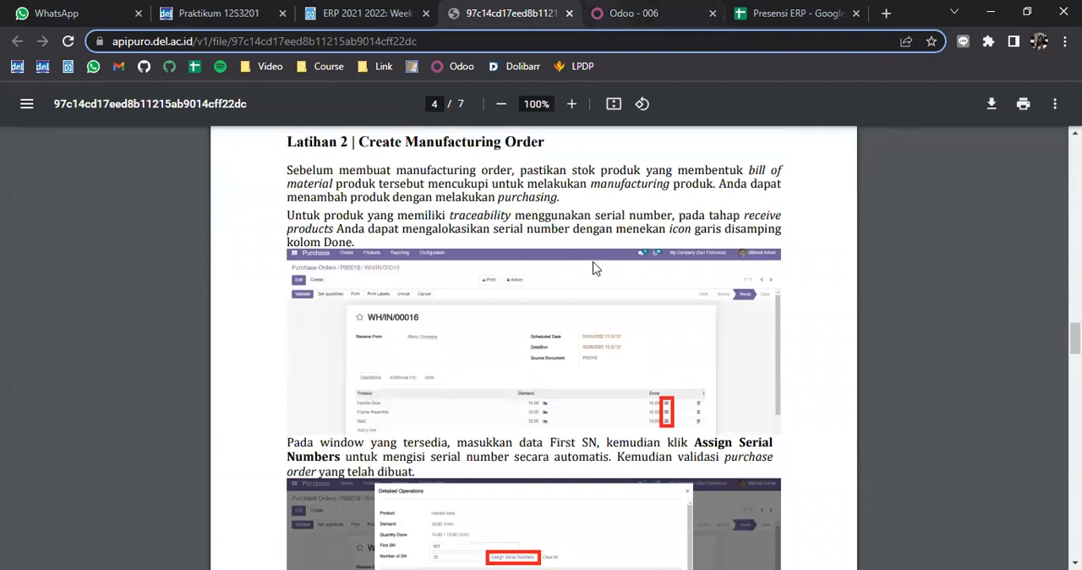
{"action": "scroll", "coordinate": [594, 268], "scroll_direction": "down", "scroll_amount": 2}
Switch to Odoo and open the Bike product from the Manufacturing module's product list
{"action": "left_click", "coordinate": [621, 14]}
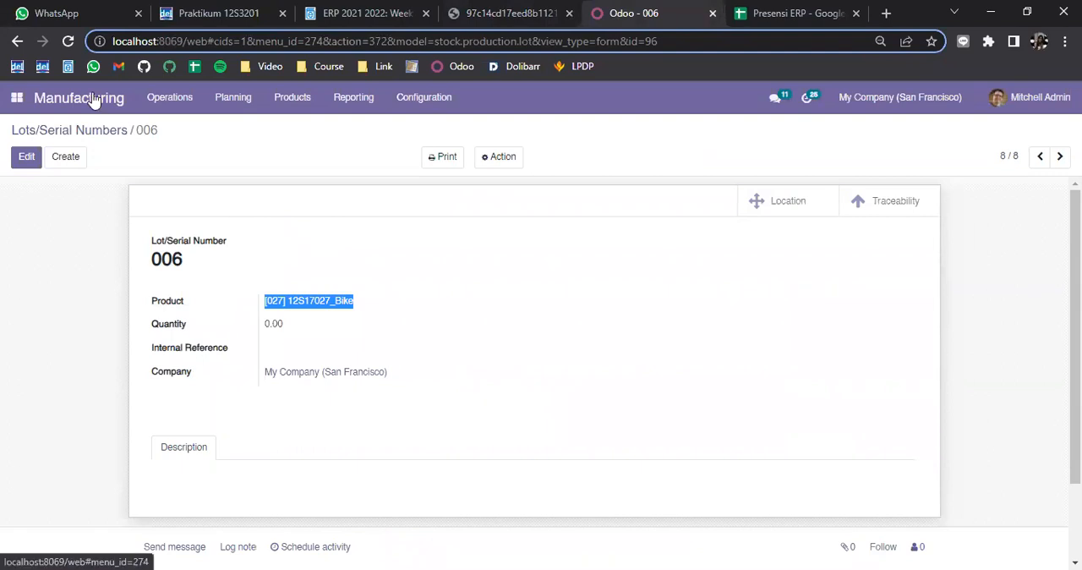
{"action": "left_click", "coordinate": [300, 105]}
{"action": "left_click", "coordinate": [313, 136]}
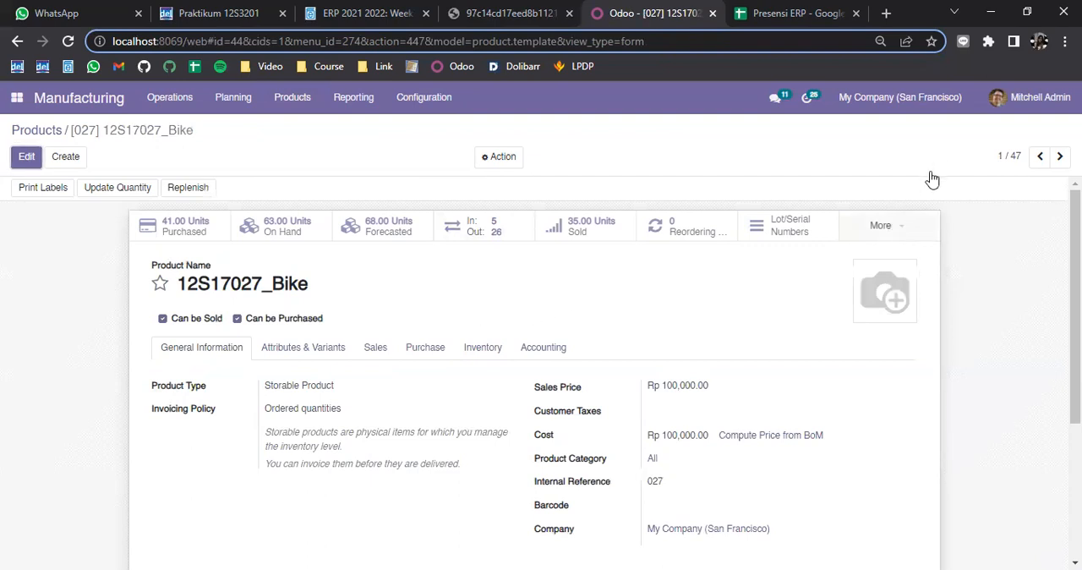
Open the Bike product's bill of materials record
{"action": "left_click", "coordinate": [929, 227]}
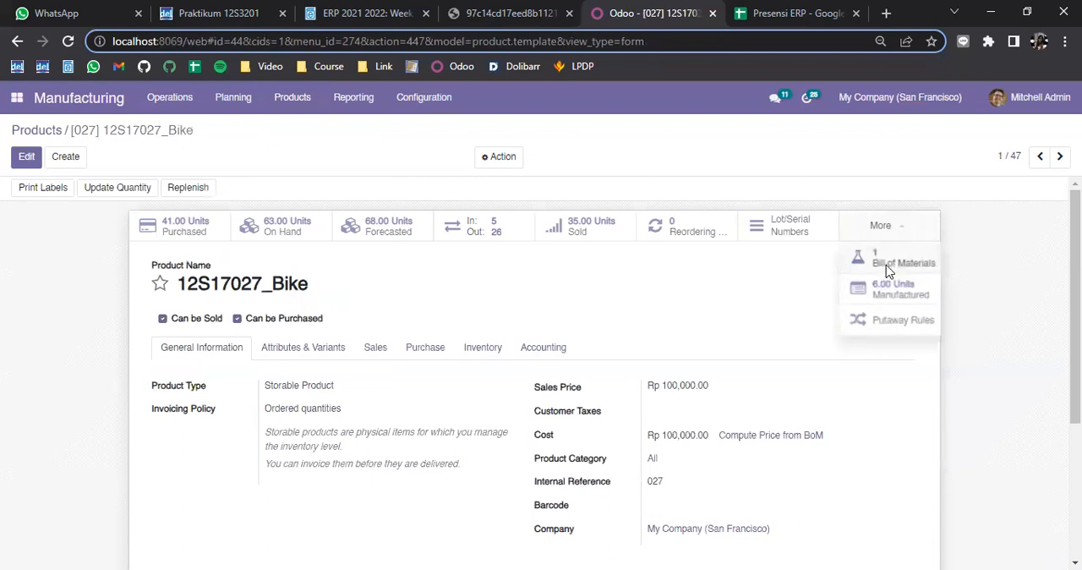
{"action": "left_click", "coordinate": [886, 265]}
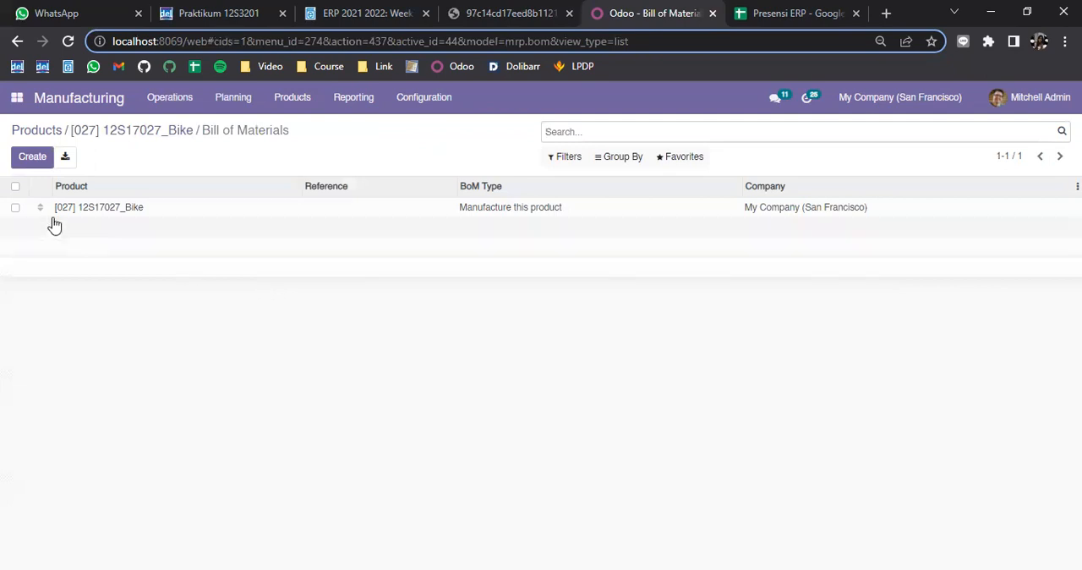
{"action": "left_click", "coordinate": [89, 215]}
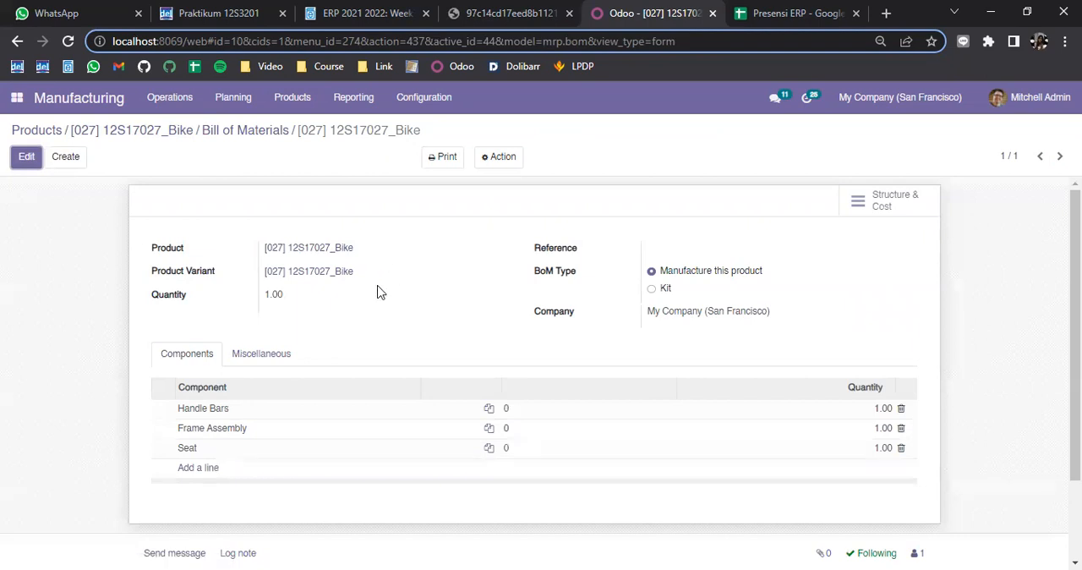
Examine the Bike bill of materials: its product, base quantity and the Handle Bars, Frame Assembly and Seat component quantities
{"action": "left_click_drag", "start_coordinate": [362, 260], "coordinate": [270, 271]}
{"action": "double_click", "coordinate": [267, 297]}
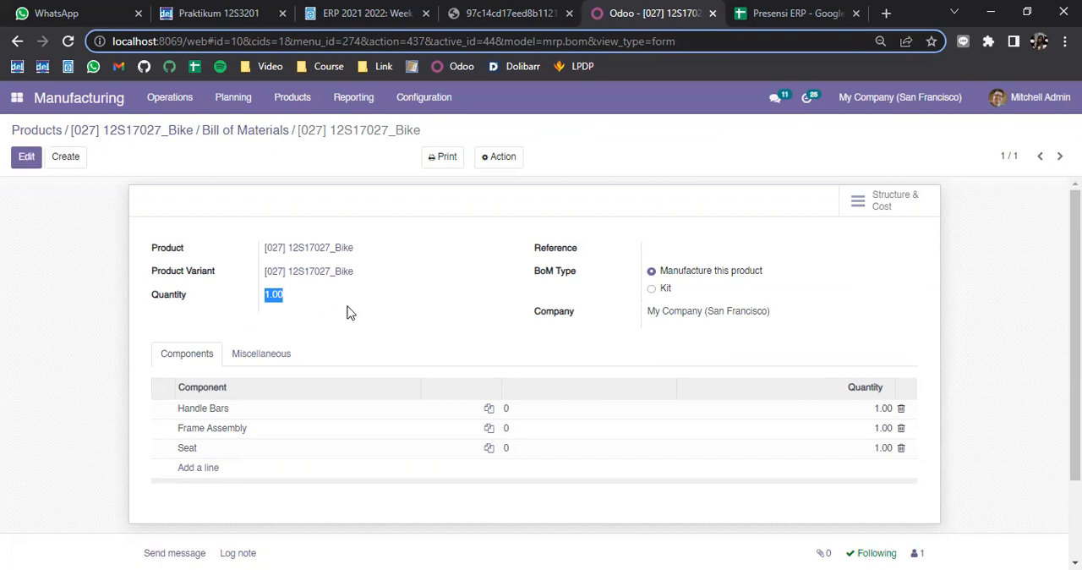
{"action": "left_click_drag", "start_coordinate": [163, 414], "coordinate": [478, 410]}
{"action": "left_click_drag", "start_coordinate": [868, 407], "coordinate": [923, 417]}
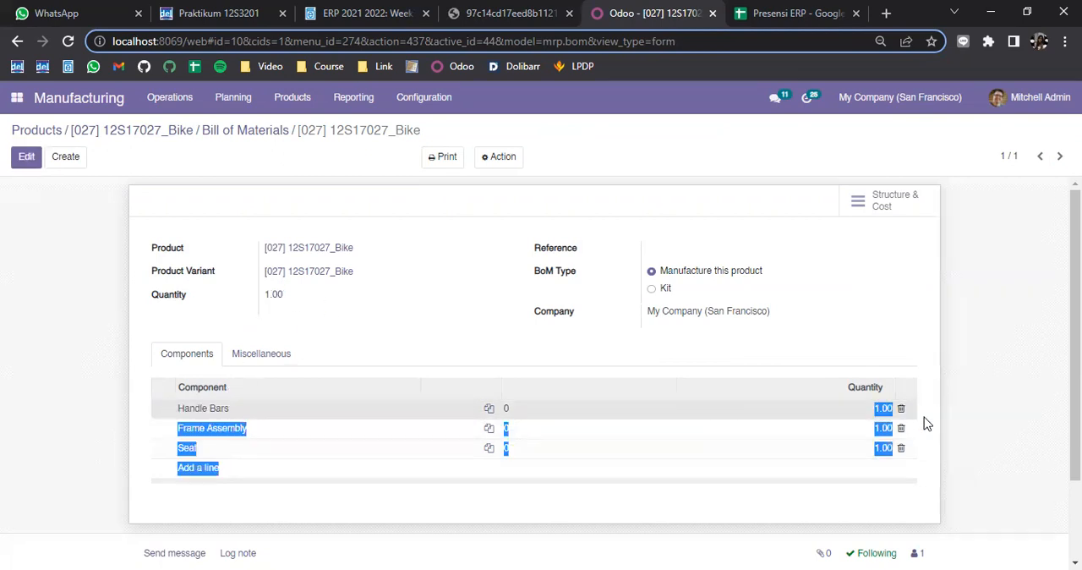
{"action": "left_click_drag", "start_coordinate": [165, 435], "coordinate": [246, 429]}
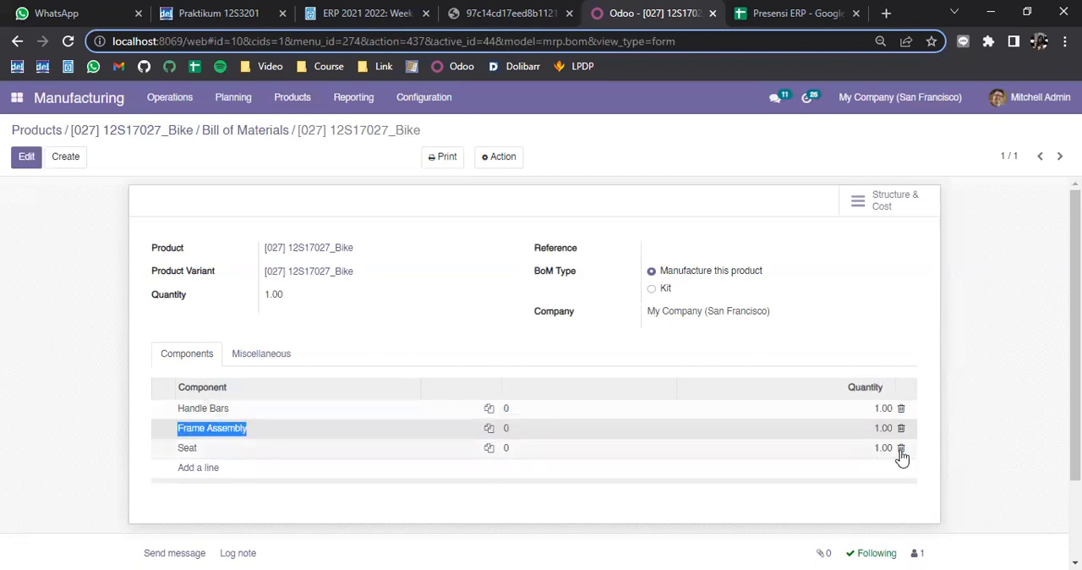
{"action": "left_click_drag", "start_coordinate": [874, 428], "coordinate": [894, 428]}
{"action": "left_click_drag", "start_coordinate": [173, 448], "coordinate": [194, 451]}
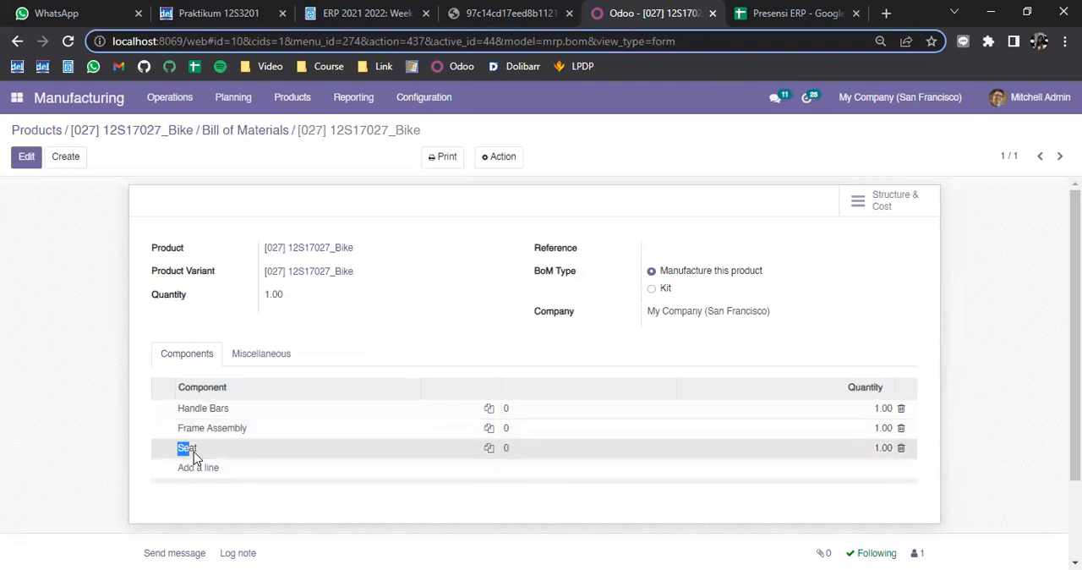
{"action": "left_click_drag", "start_coordinate": [874, 448], "coordinate": [892, 449]}
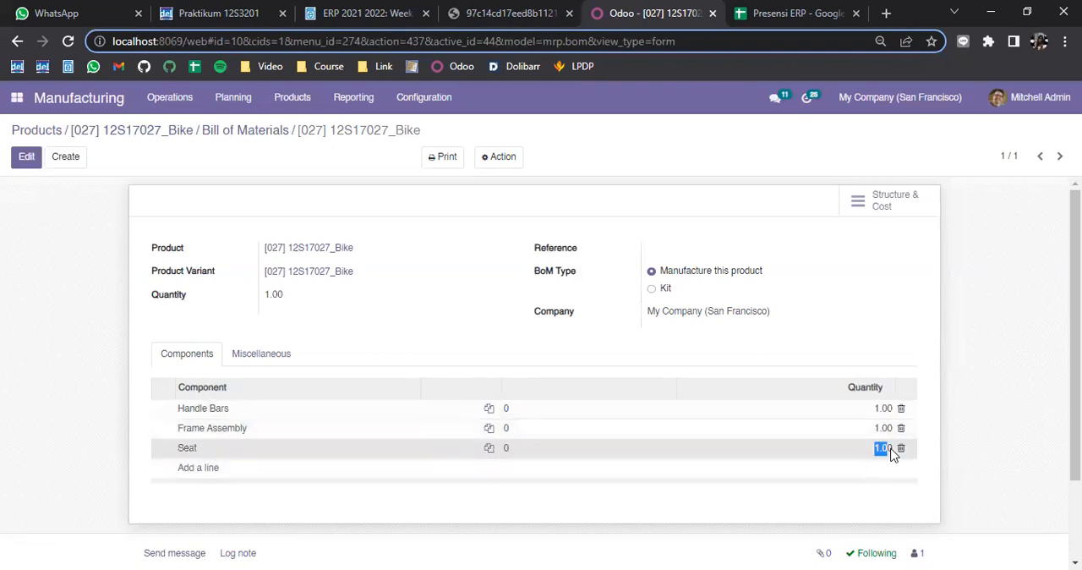
{"action": "left_click", "coordinate": [469, 338]}
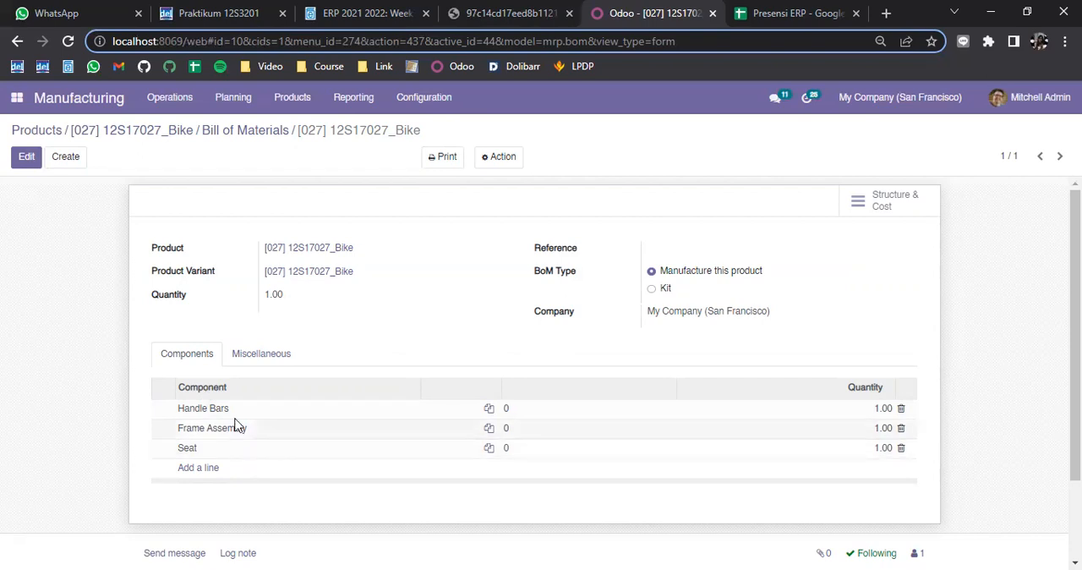
{"action": "left_click_drag", "start_coordinate": [372, 252], "coordinate": [260, 262]}
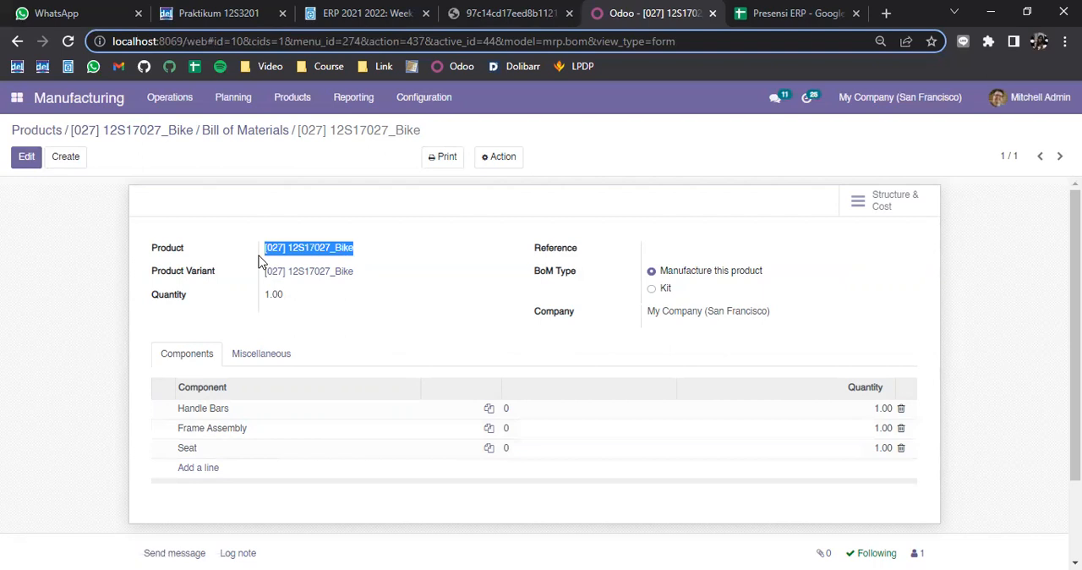
Return to the product list and check the stock figures of the Handle Bars and Frame Assembly components
{"action": "left_click", "coordinate": [38, 132]}
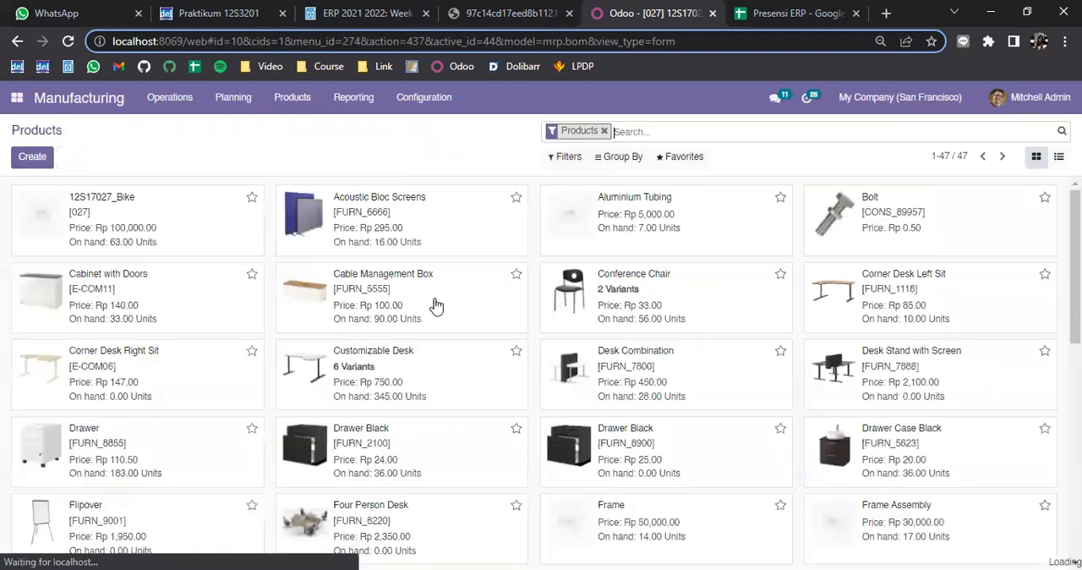
{"action": "scroll", "coordinate": [701, 411], "scroll_direction": "down", "scroll_amount": 1}
{"action": "scroll", "coordinate": [700, 410], "scroll_direction": "down", "scroll_amount": 2}
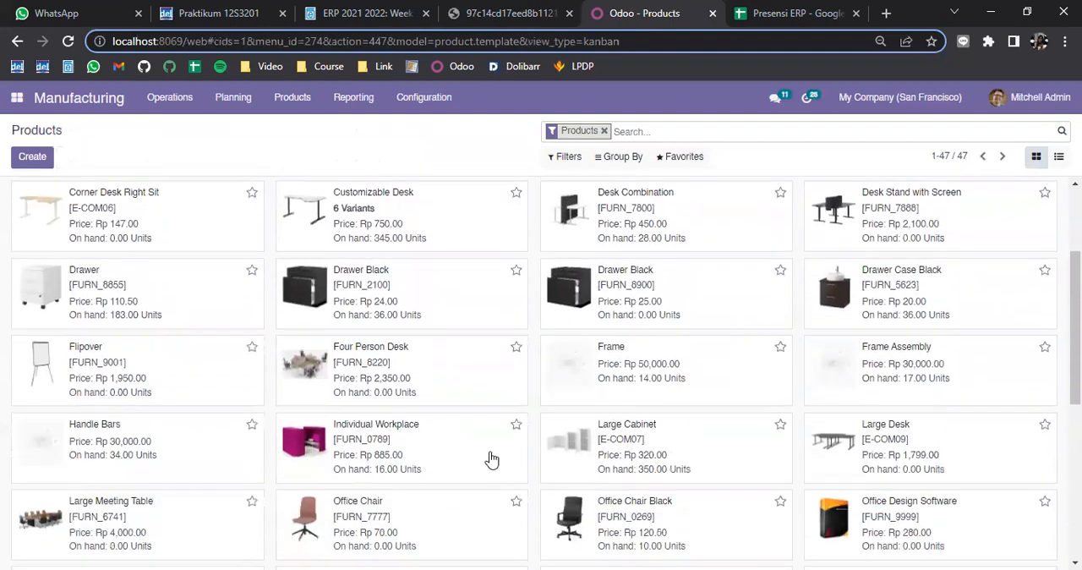
{"action": "left_click", "coordinate": [141, 476]}
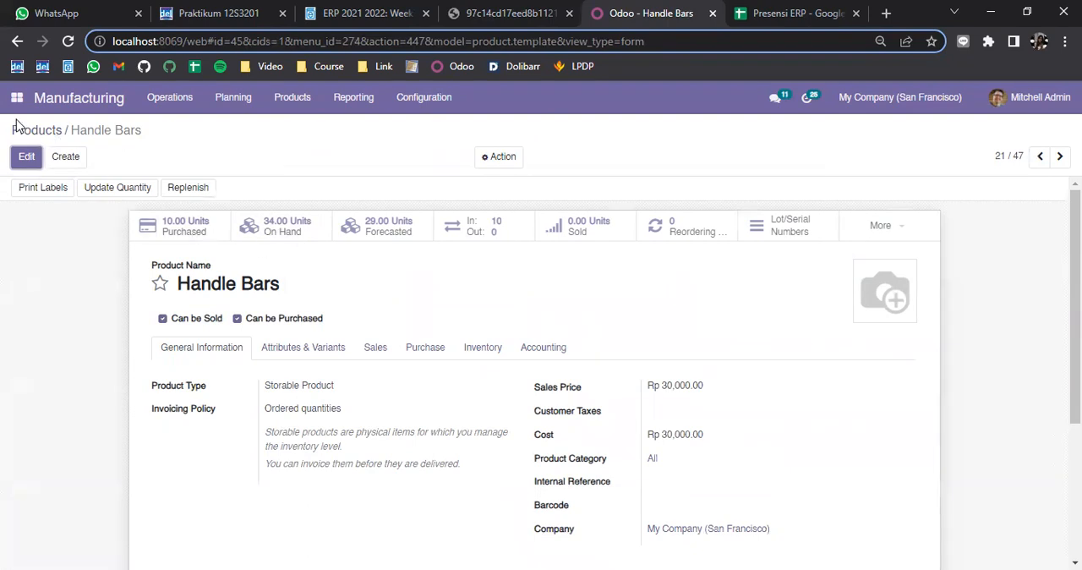
{"action": "left_click", "coordinate": [47, 135]}
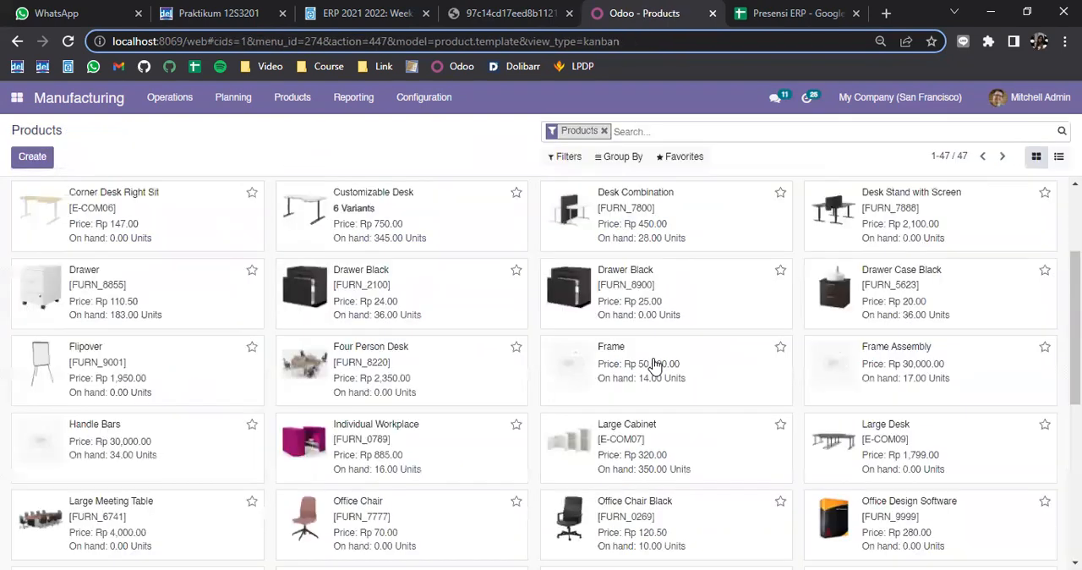
{"action": "left_click", "coordinate": [887, 380]}
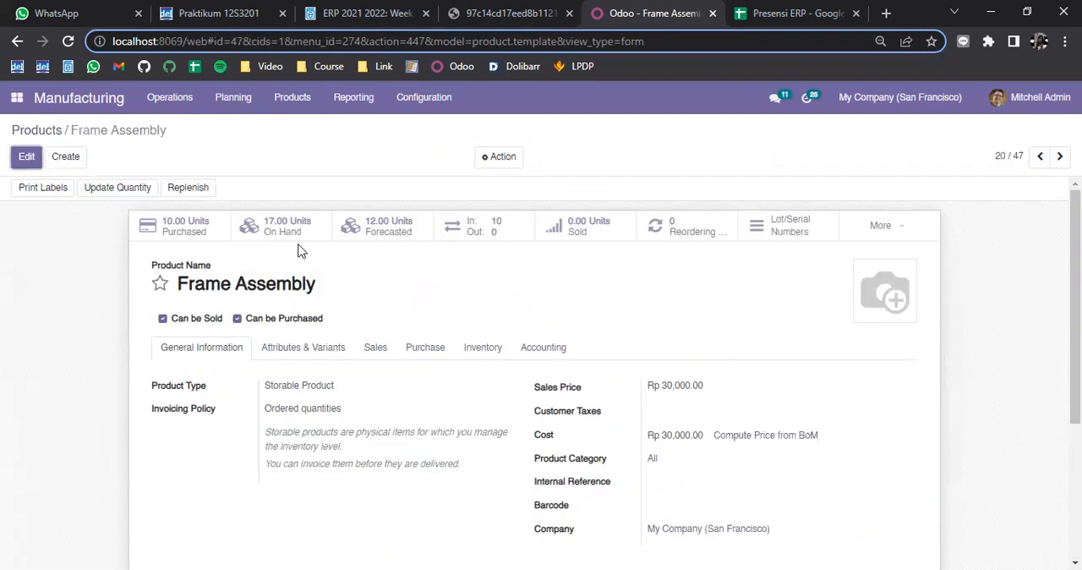
Open the Seat product from the product list and check its stock figures and inventory routes and tracking
{"action": "left_click", "coordinate": [51, 132]}
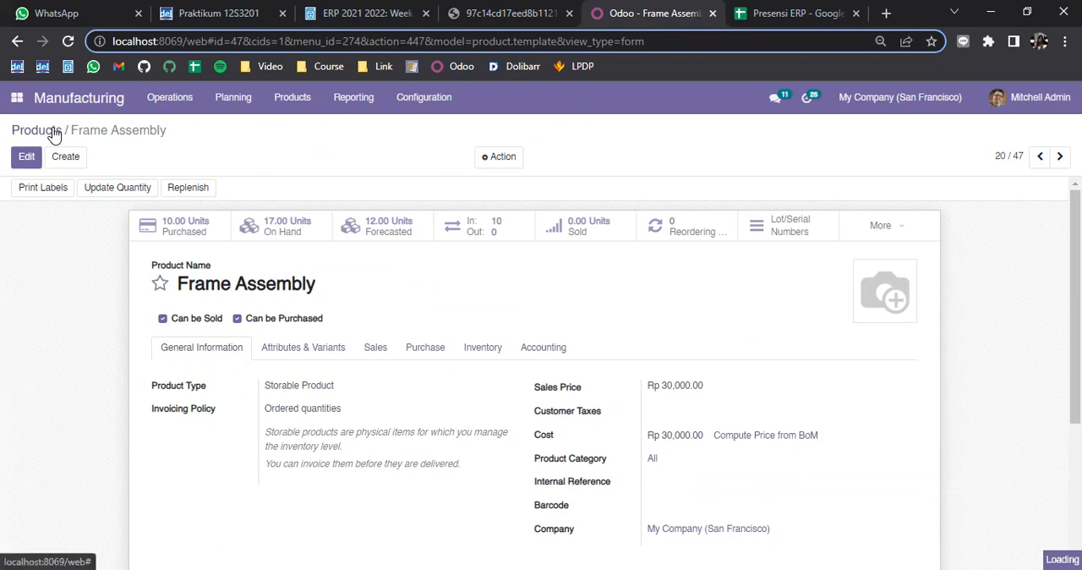
{"action": "scroll", "coordinate": [489, 459], "scroll_direction": "down", "scroll_amount": 2}
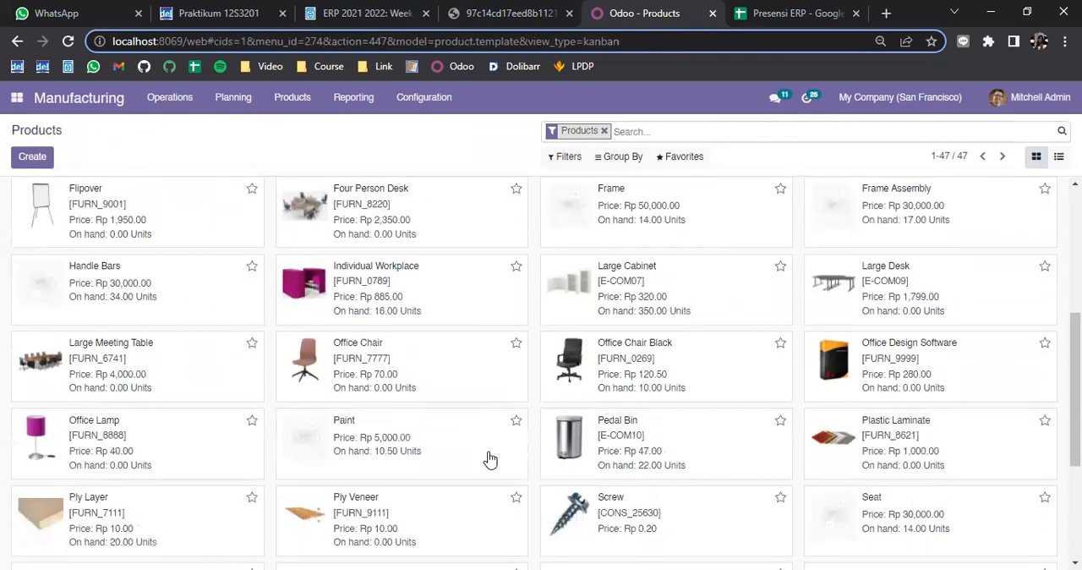
{"action": "scroll", "coordinate": [488, 459], "scroll_direction": "down", "scroll_amount": 2}
{"action": "left_click", "coordinate": [892, 366]}
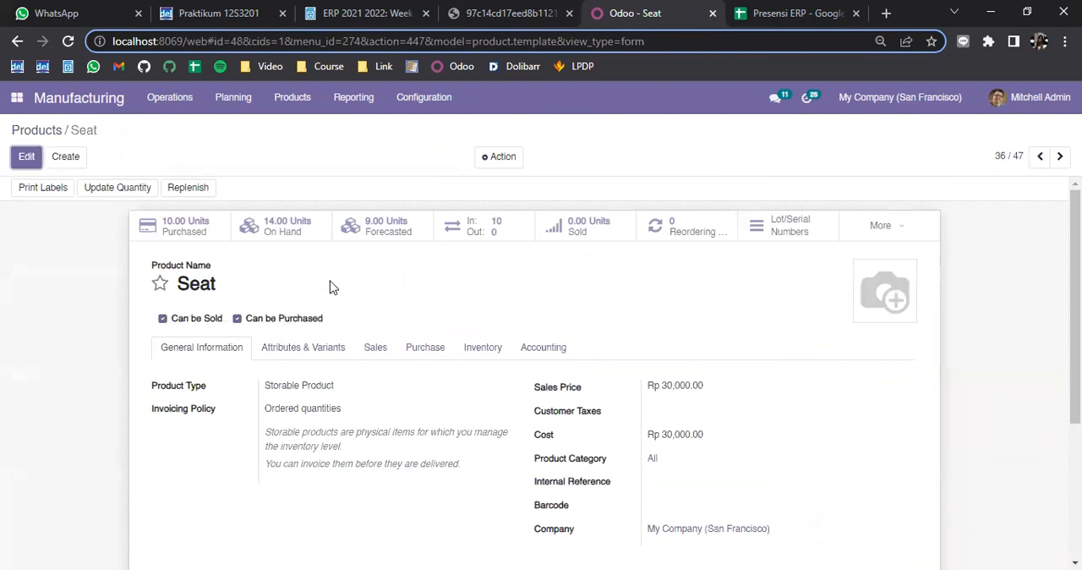
{"action": "scroll", "coordinate": [340, 293], "scroll_direction": "down", "scroll_amount": 1}
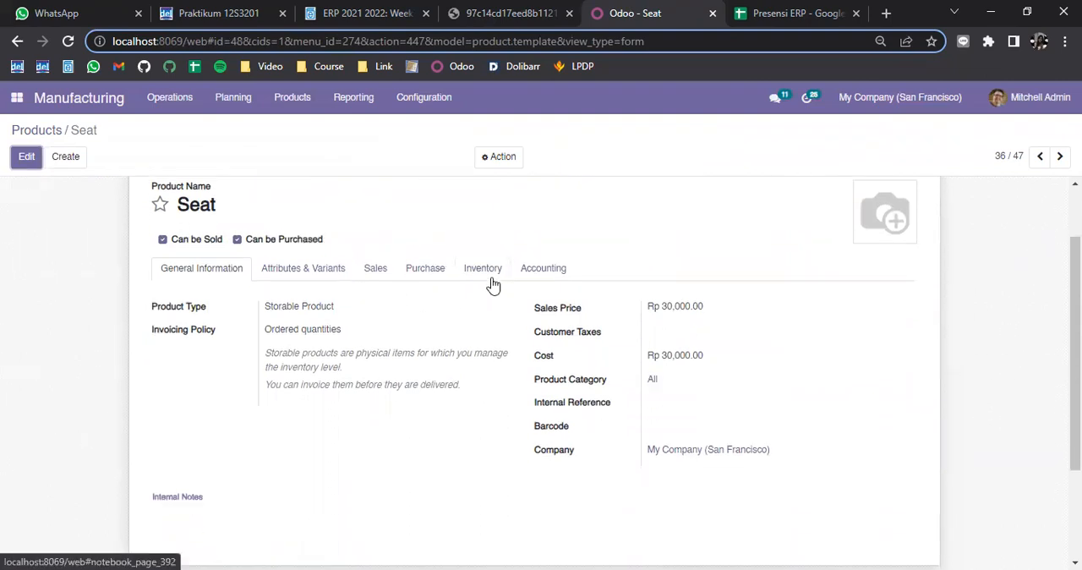
{"action": "left_click", "coordinate": [493, 285]}
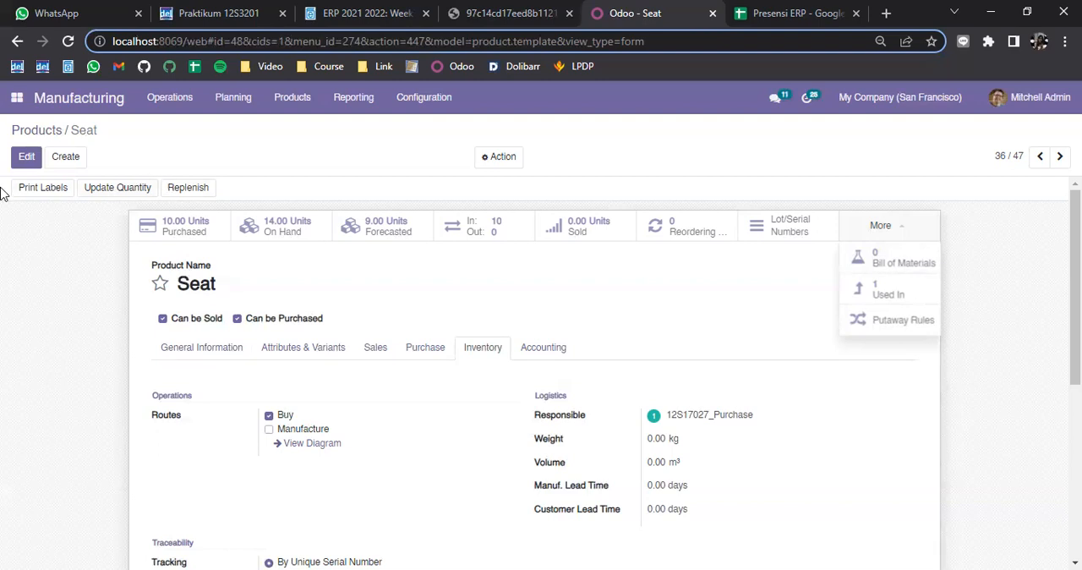
Start a new purchase order in the Purchase module with Stella Company as the vendor
{"action": "left_click", "coordinate": [10, 102]}
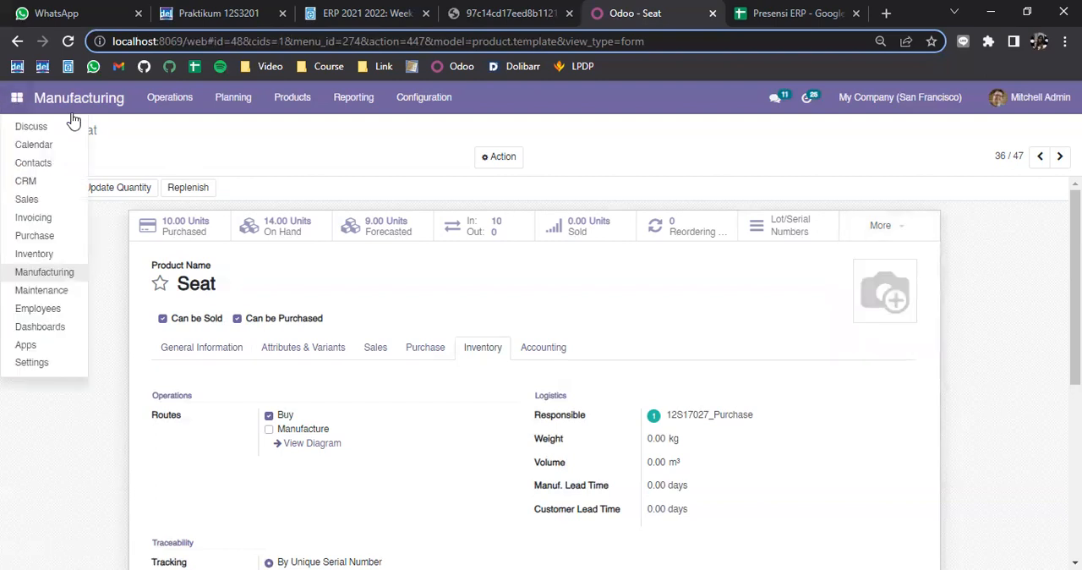
{"action": "left_click", "coordinate": [65, 239]}
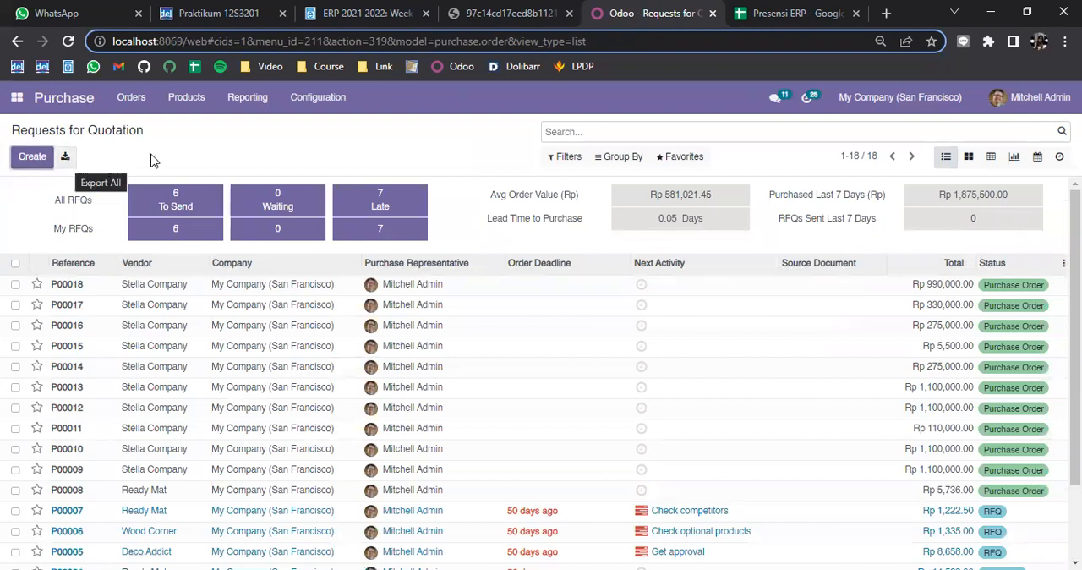
{"action": "left_click", "coordinate": [132, 98]}
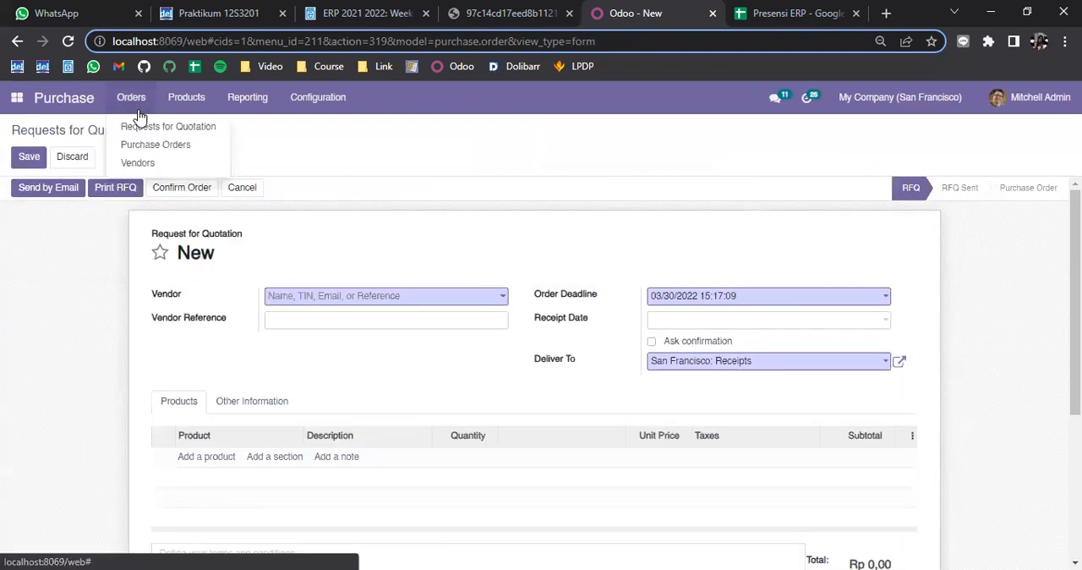
{"action": "left_click", "coordinate": [188, 149]}
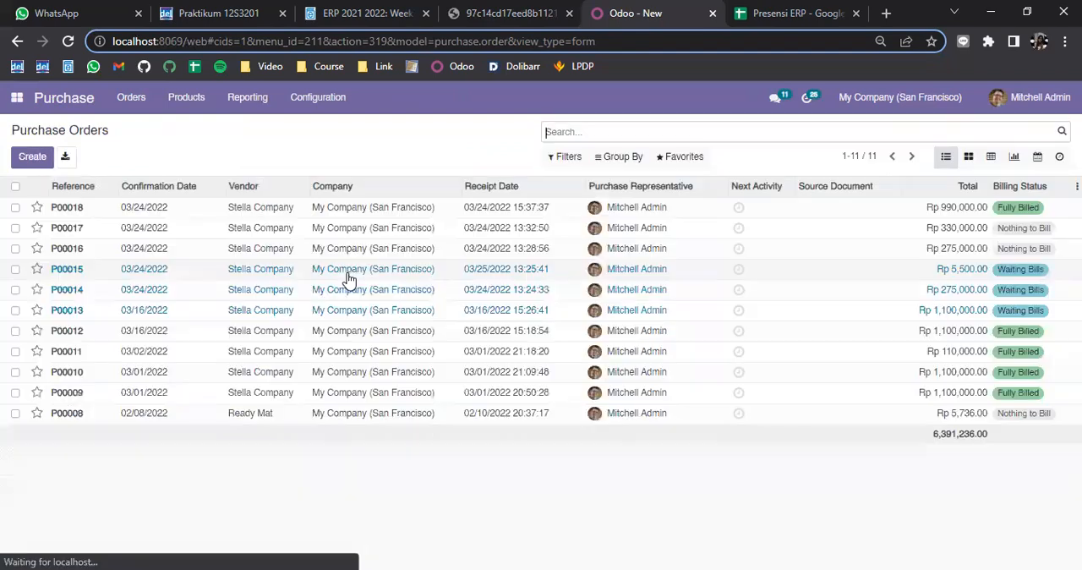
{"action": "left_click", "coordinate": [32, 156]}
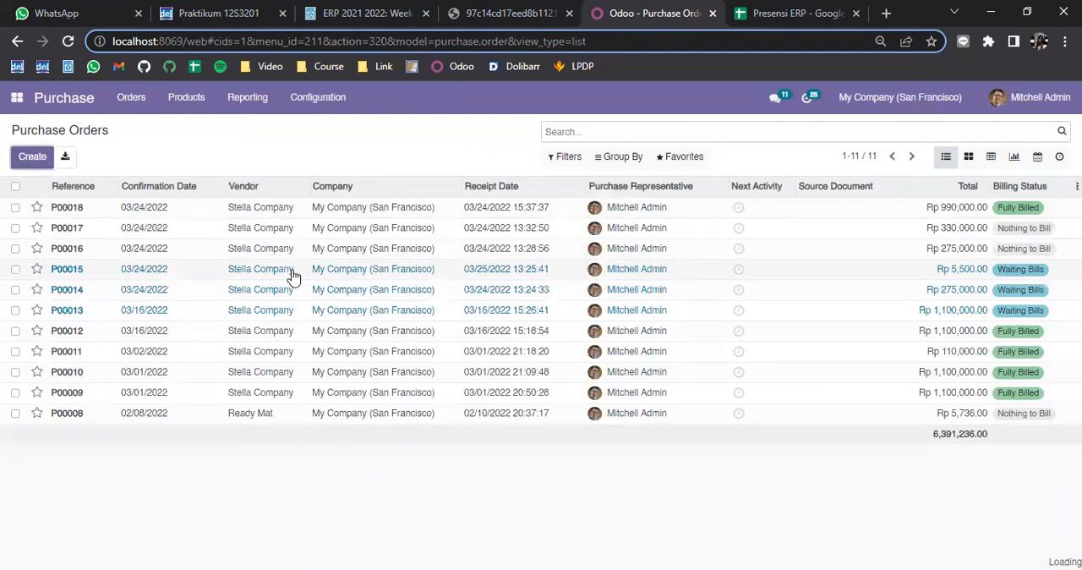
{"action": "left_click", "coordinate": [360, 298]}
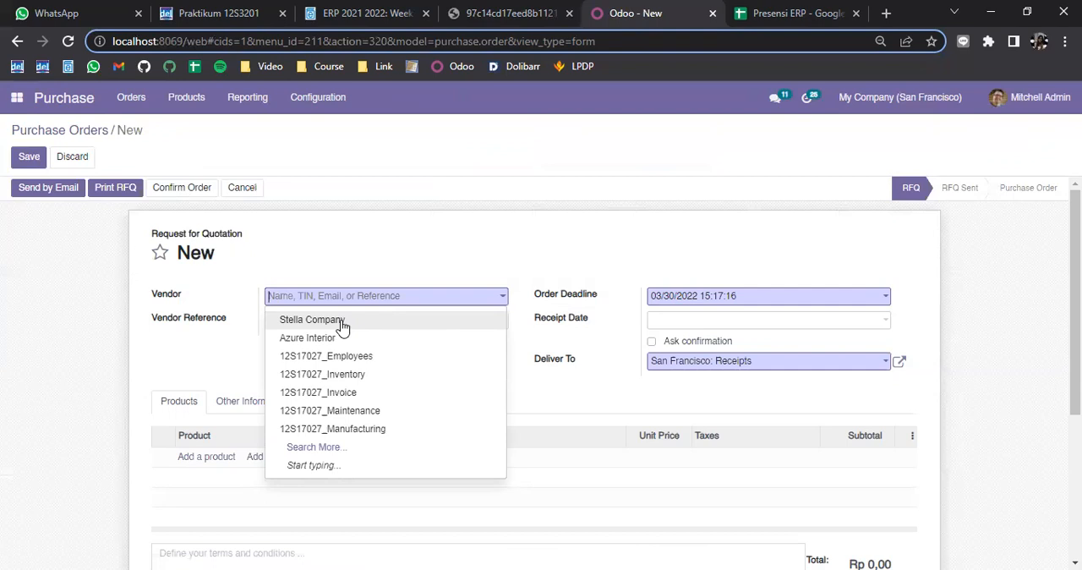
{"action": "left_click", "coordinate": [343, 324]}
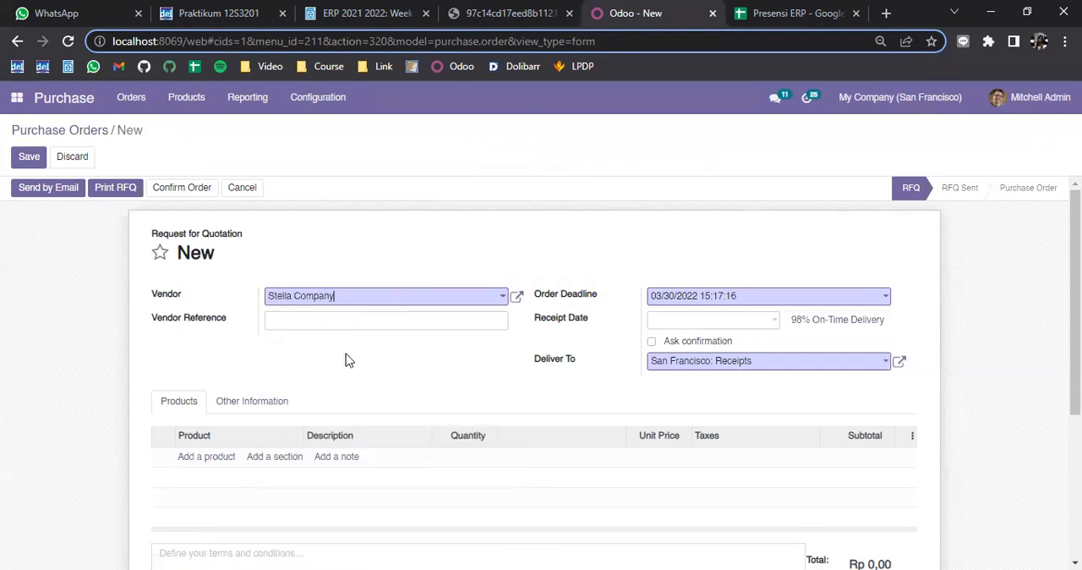
Add a product line for Seat to the new purchase order
{"action": "left_click", "coordinate": [207, 457]}
{"action": "scroll", "coordinate": [429, 394], "scroll_direction": "down", "scroll_amount": 1}
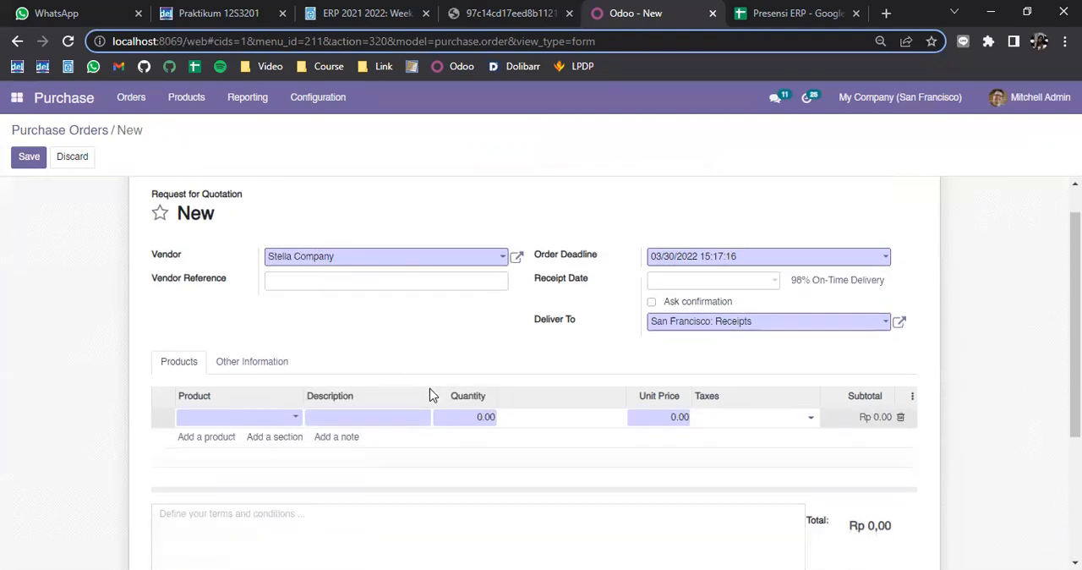
{"action": "left_click", "coordinate": [278, 382]}
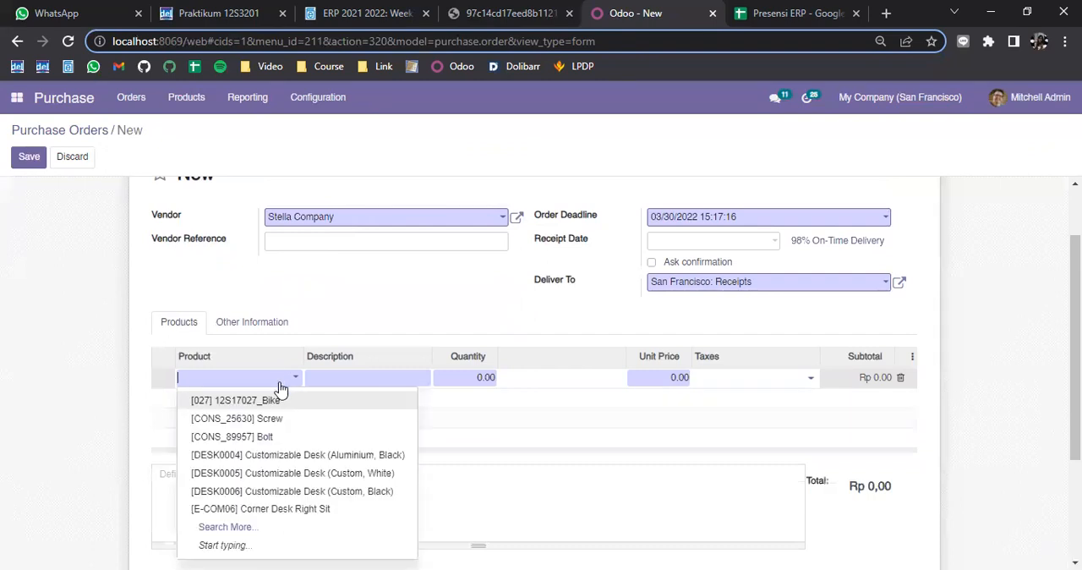
{"action": "type", "text": "se"}
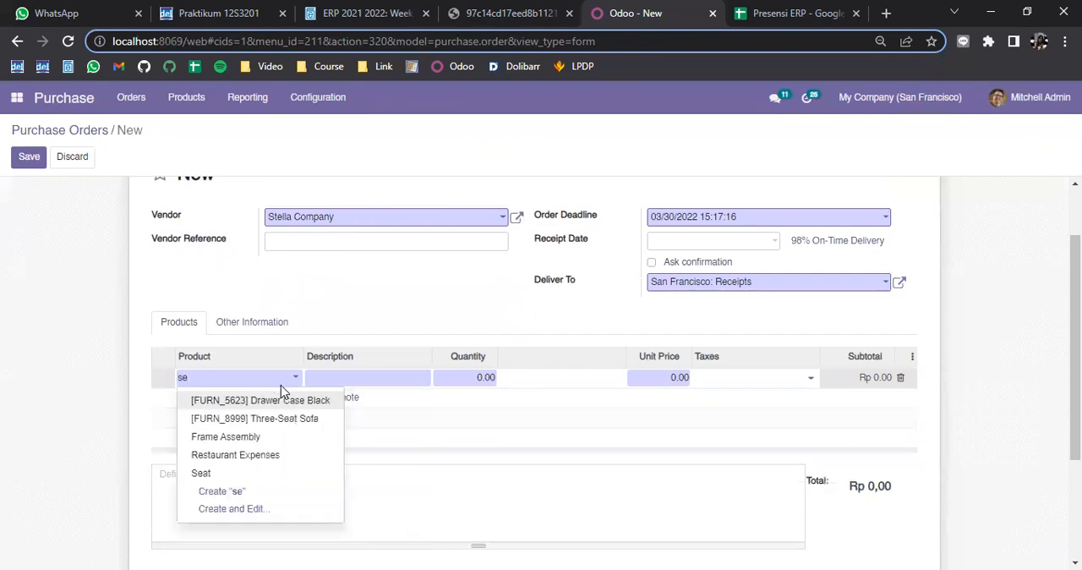
{"action": "left_click", "coordinate": [233, 472]}
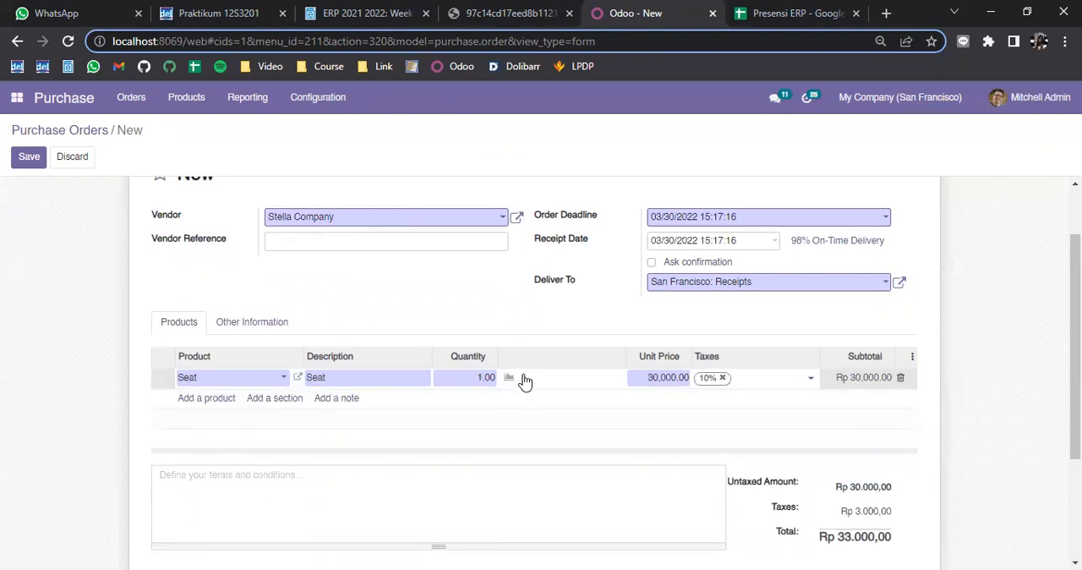
Set the Seat line's quantity to 3 and save the purchase order
{"action": "left_click", "coordinate": [480, 375]}
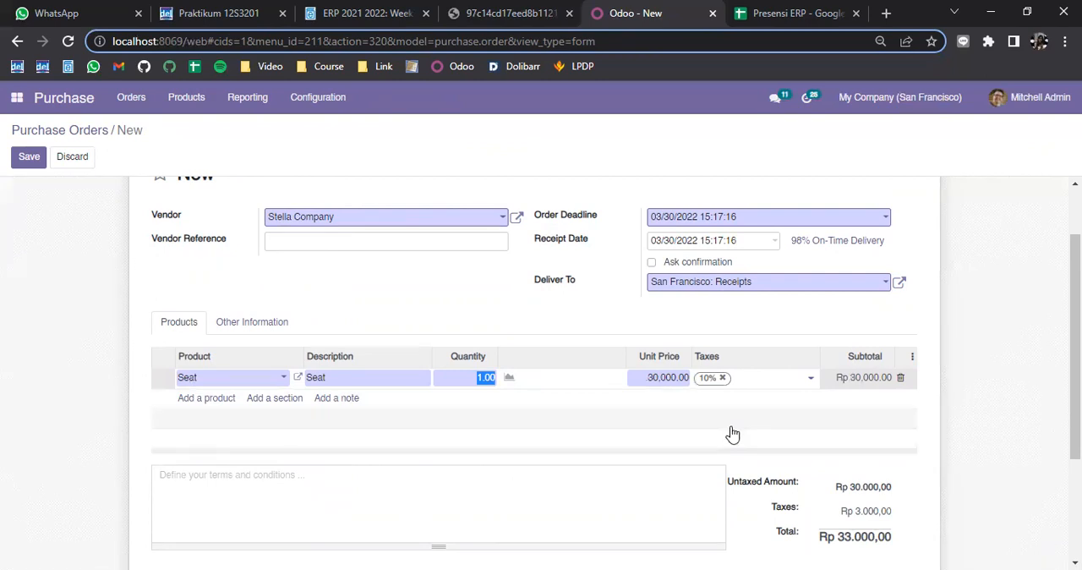
{"action": "type", "text": "3"}
{"action": "left_click", "coordinate": [734, 438]}
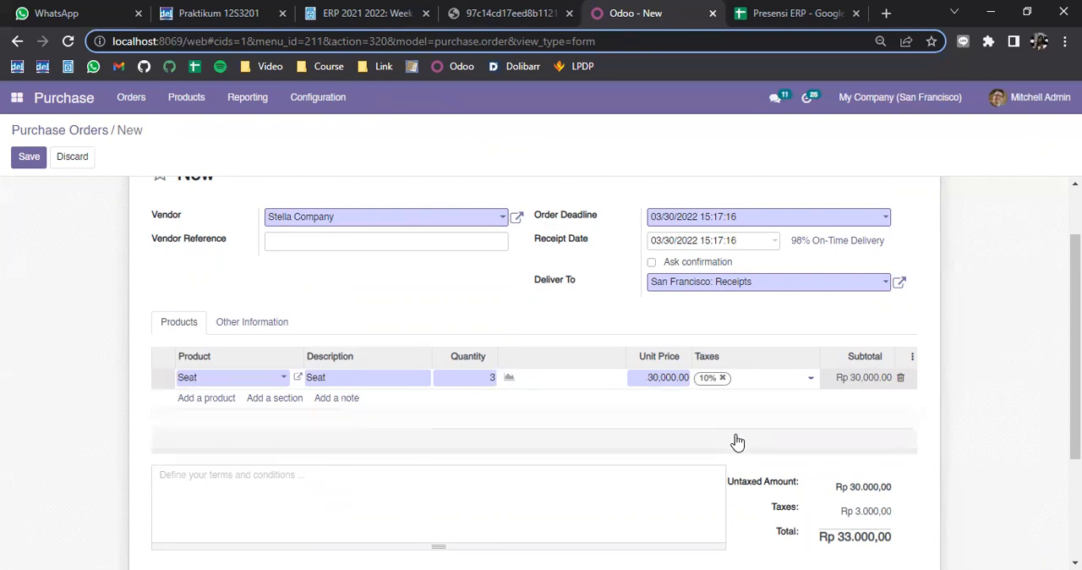
{"action": "left_click", "coordinate": [484, 377]}
{"action": "left_click", "coordinate": [488, 331]}
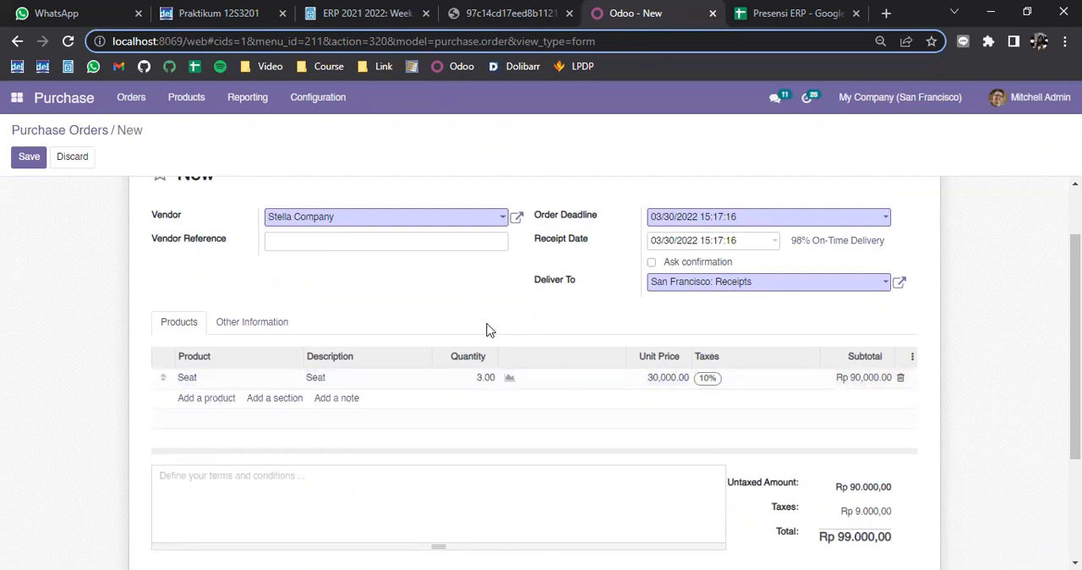
{"action": "scroll", "coordinate": [116, 375], "scroll_direction": "up", "scroll_amount": 2}
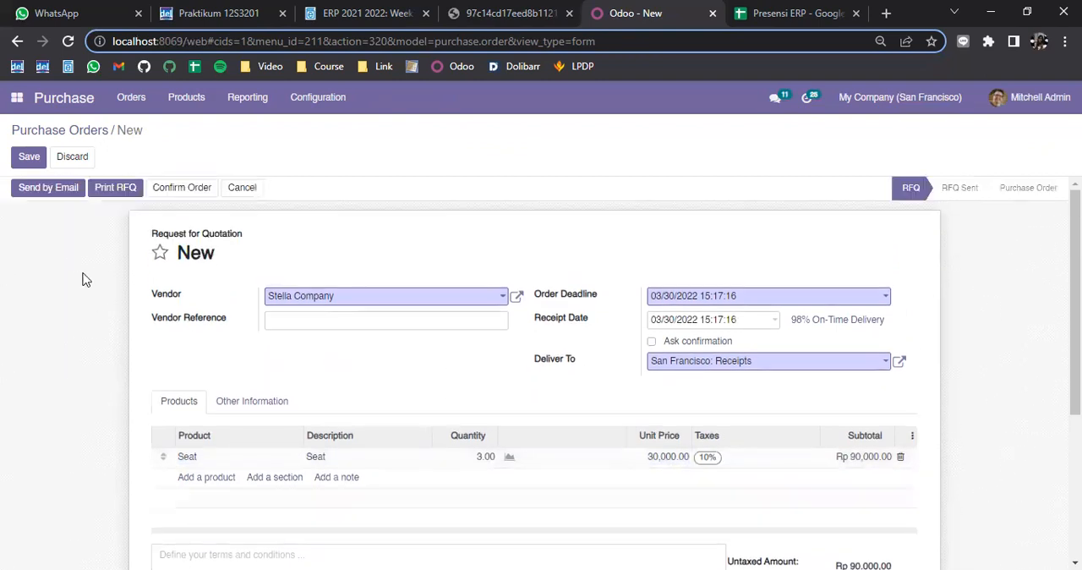
{"action": "left_click", "coordinate": [29, 157]}
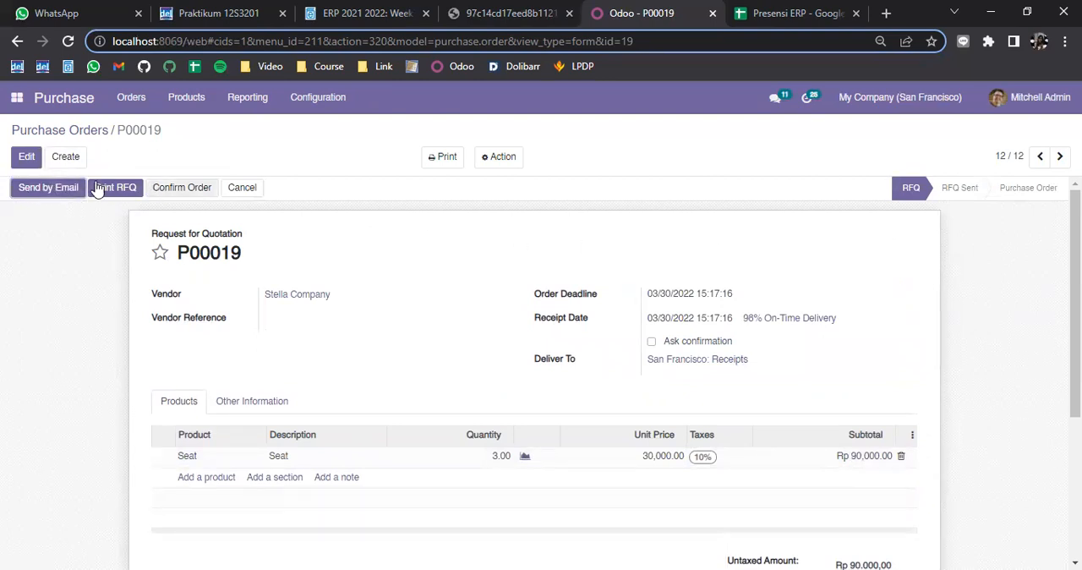
Confirm the Seat purchase order and open its receipt for receiving the products
{"action": "left_click", "coordinate": [200, 191]}
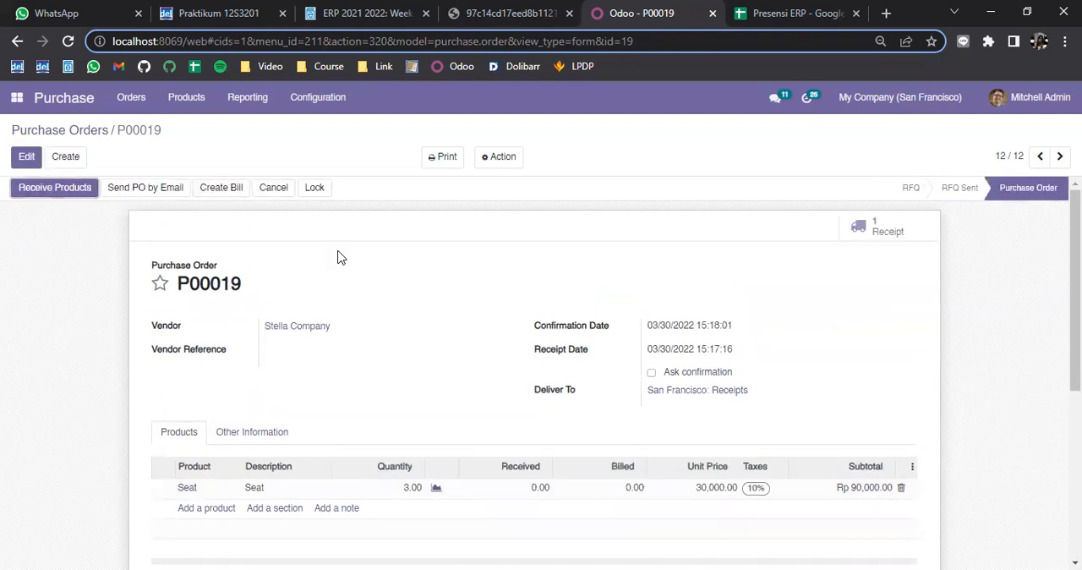
{"action": "left_click", "coordinate": [70, 189]}
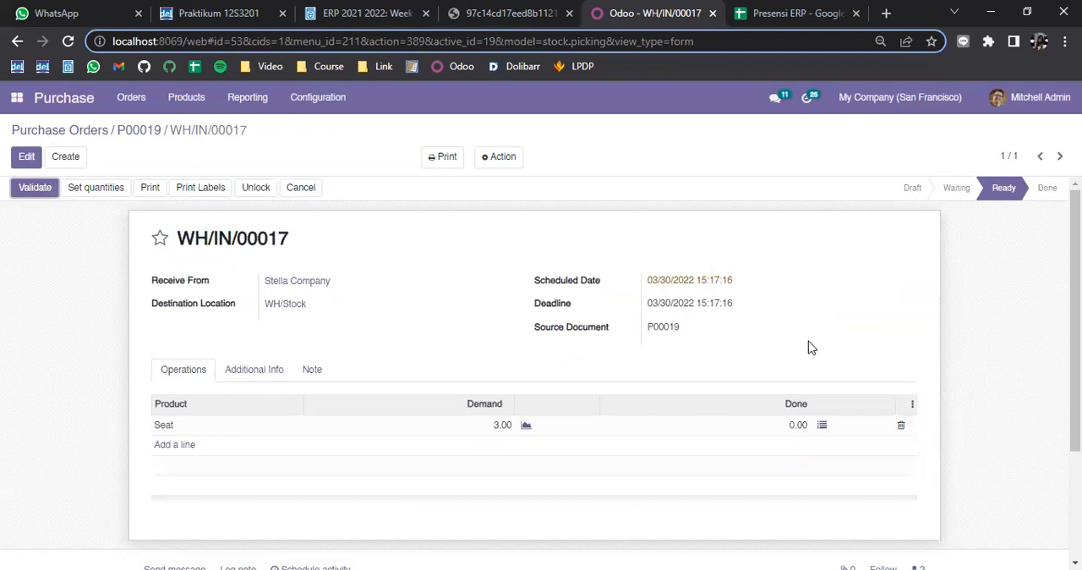
{"action": "left_click", "coordinate": [796, 428]}
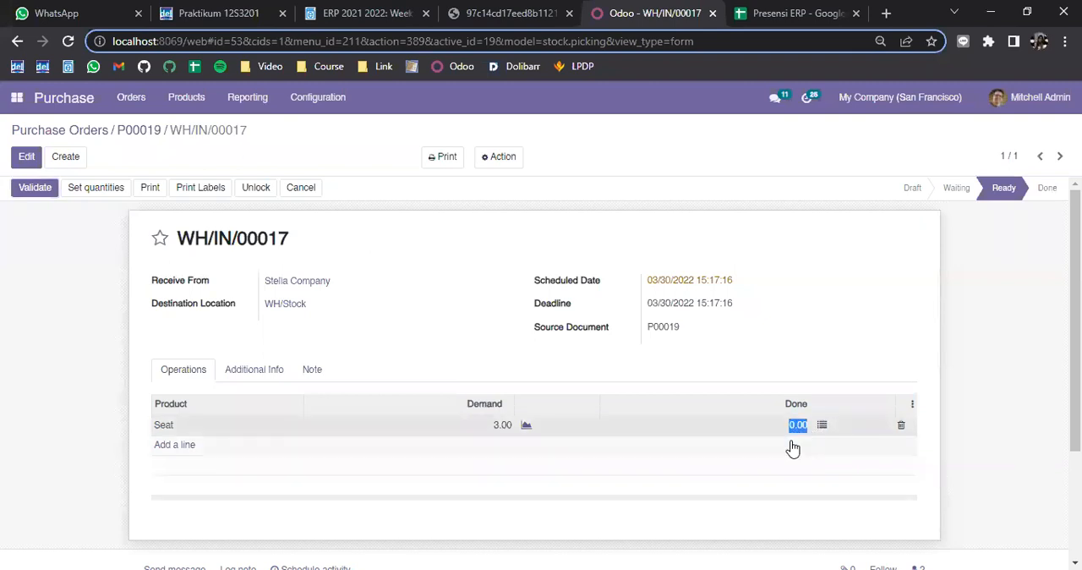
{"action": "left_click", "coordinate": [828, 380]}
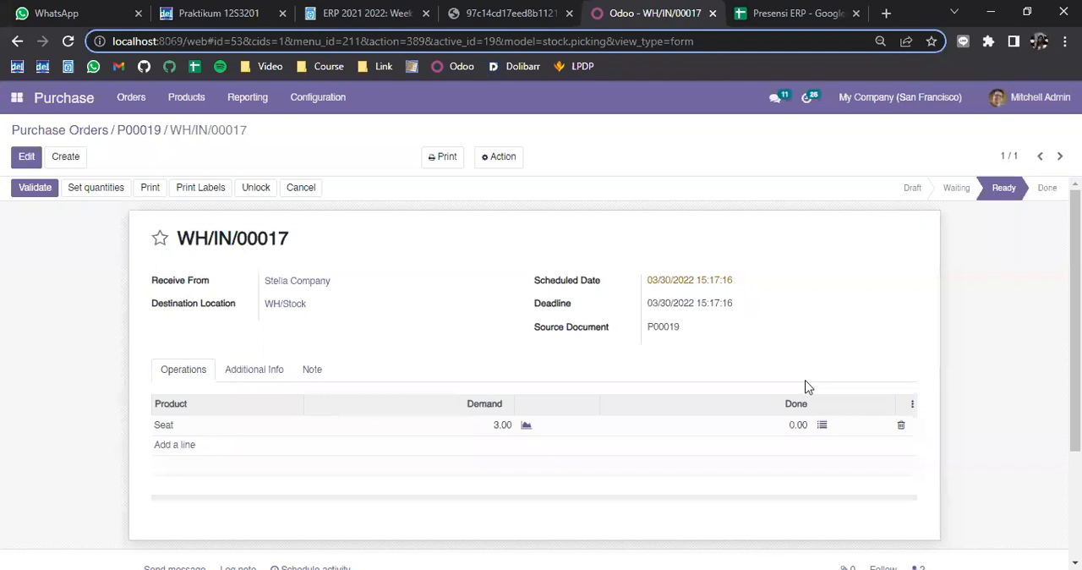
Open the detailed operations of the Seat receipt line and enter 011 as the first serial number
{"action": "left_click", "coordinate": [822, 426]}
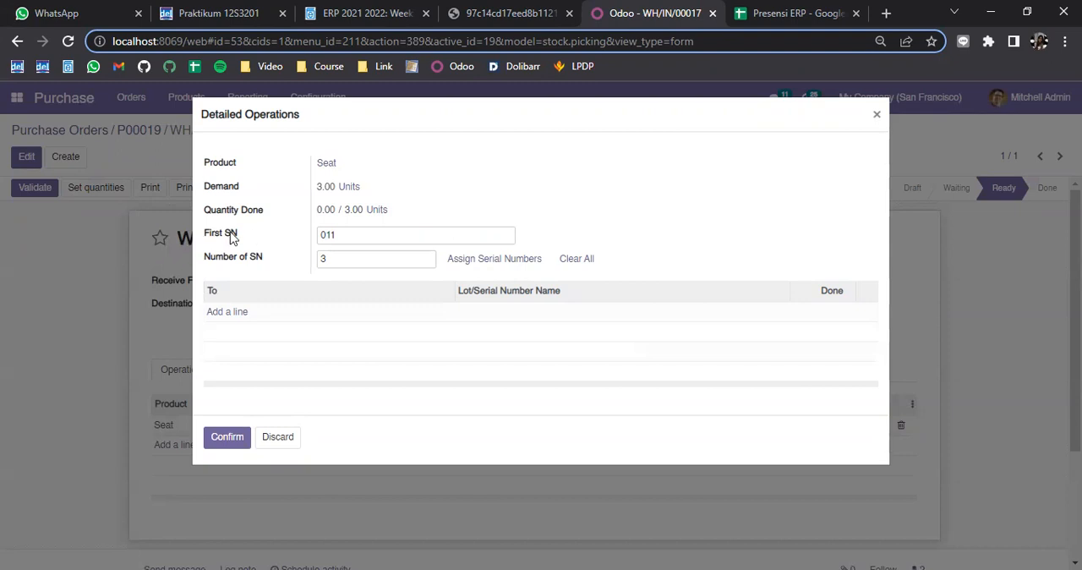
{"action": "left_click_drag", "start_coordinate": [358, 235], "coordinate": [276, 237]}
{"action": "key", "text": "BackSpace"}
{"action": "left_click", "coordinate": [430, 188]}
{"action": "left_click", "coordinate": [409, 229]}
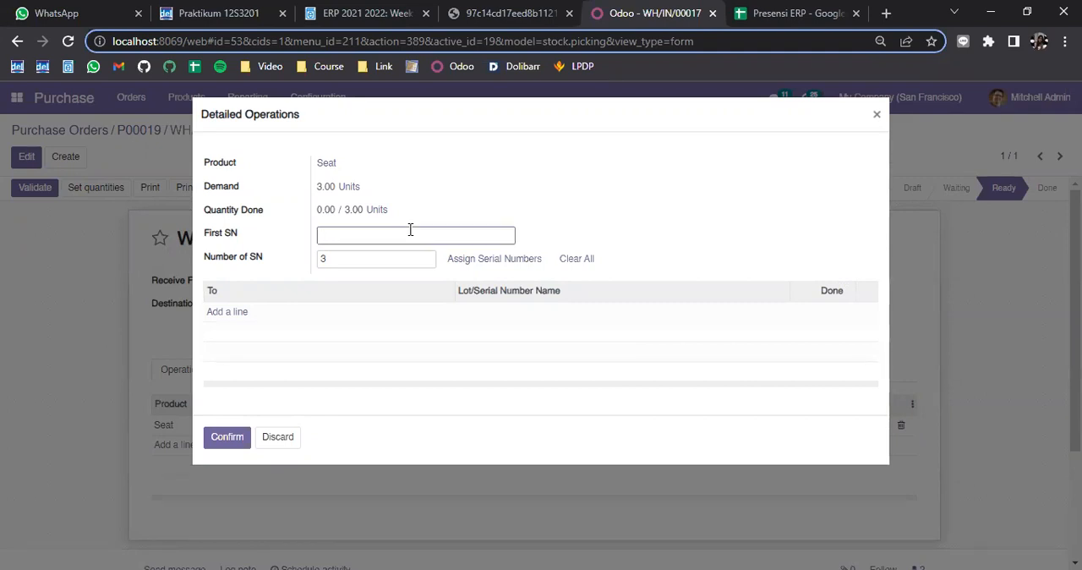
{"action": "type", "text": "011"}
{"action": "left_click", "coordinate": [470, 192]}
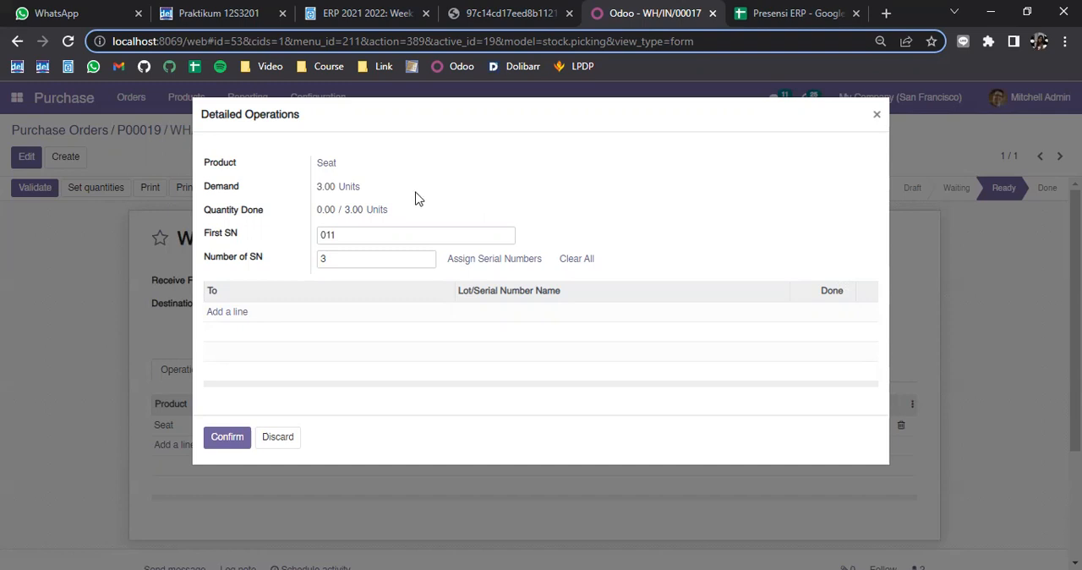
Re-enter 011 as the first serial number and assign serial numbers to the 3 Seat units
{"action": "left_click_drag", "start_coordinate": [357, 234], "coordinate": [314, 234]}
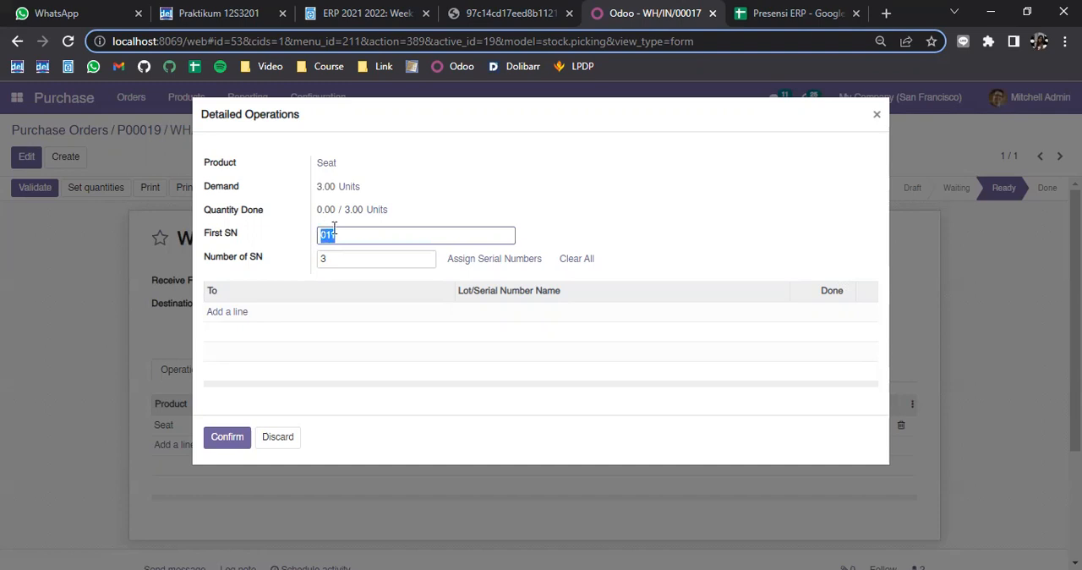
{"action": "left_click", "coordinate": [439, 210]}
{"action": "left_click_drag", "start_coordinate": [411, 230], "coordinate": [242, 228]}
{"action": "key", "text": "BackSpace"}
{"action": "type", "text": "011"}
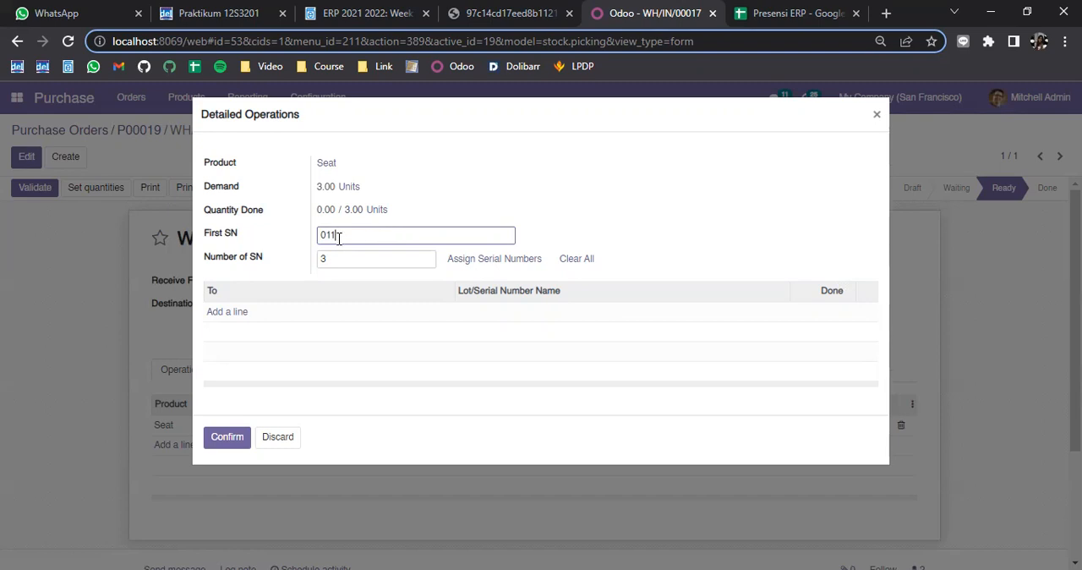
{"action": "left_click", "coordinate": [476, 265]}
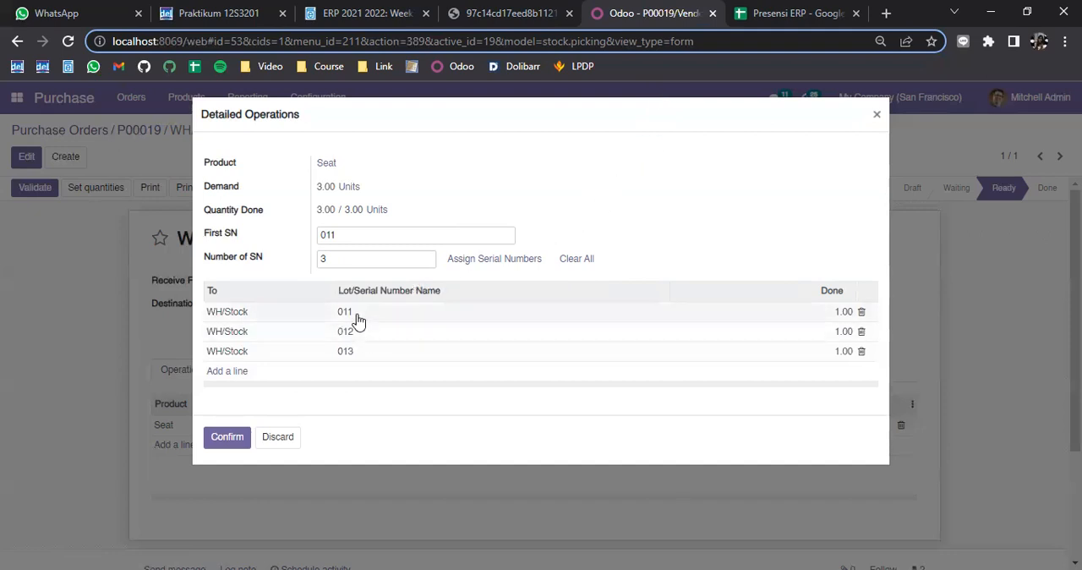
Confirm the Seat's detailed operations and validate the receipt
{"action": "left_click_drag", "start_coordinate": [331, 263], "coordinate": [306, 264]}
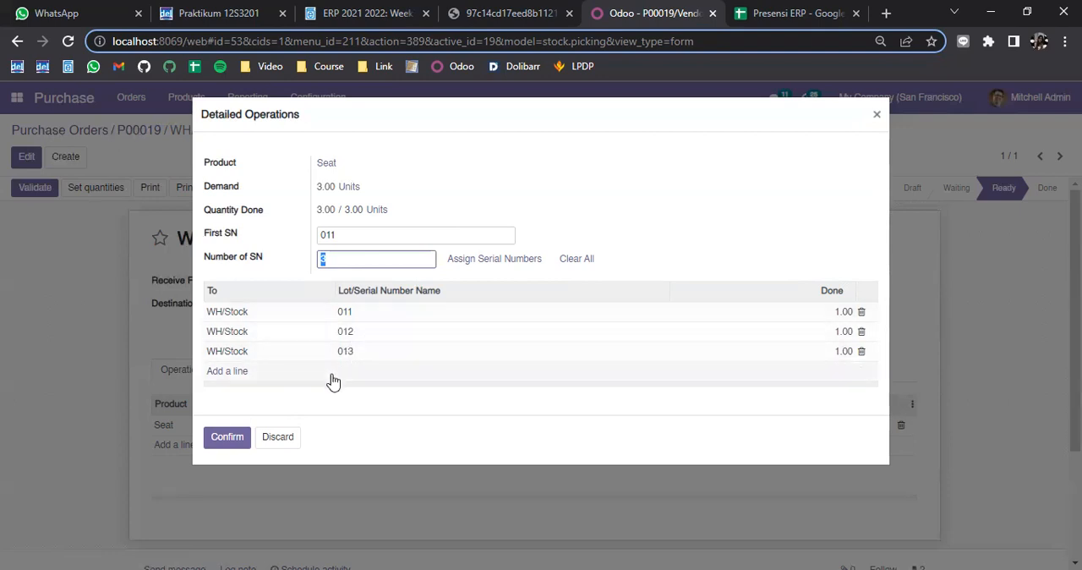
{"action": "left_click", "coordinate": [229, 440]}
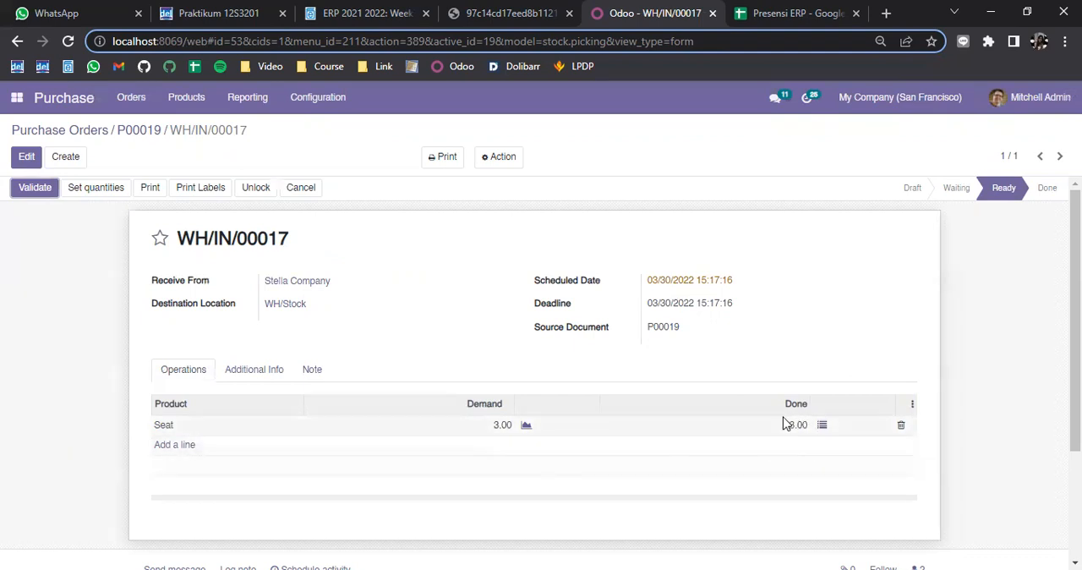
{"action": "left_click", "coordinate": [37, 189]}
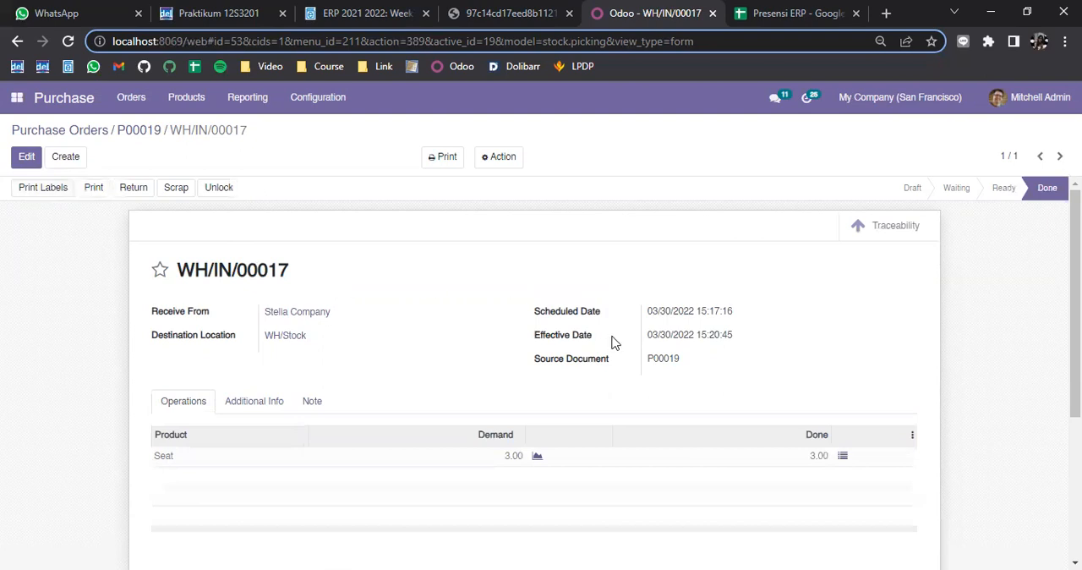
Open the Seat product from the product list and examine its on-hand stock by serial number
{"action": "left_click", "coordinate": [194, 103]}
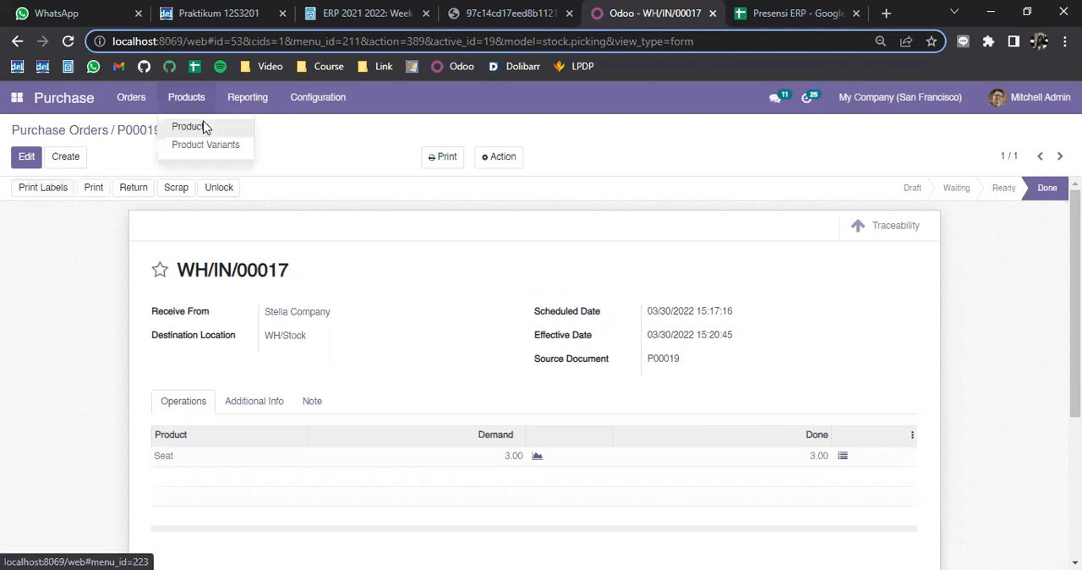
{"action": "left_click", "coordinate": [203, 126]}
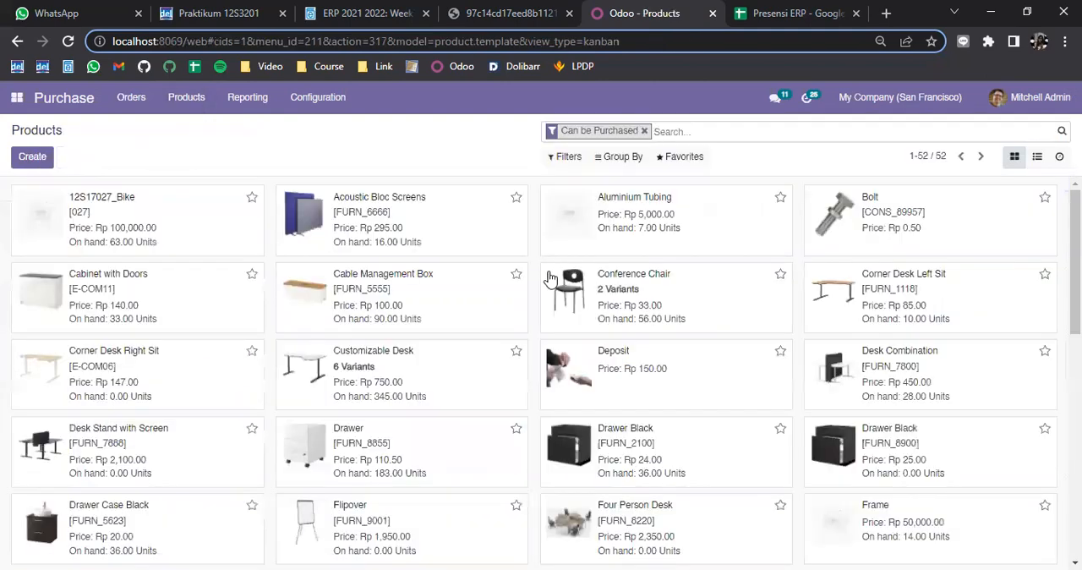
{"action": "scroll", "coordinate": [668, 398], "scroll_direction": "down", "scroll_amount": 2}
{"action": "scroll", "coordinate": [686, 408], "scroll_direction": "down", "scroll_amount": 5}
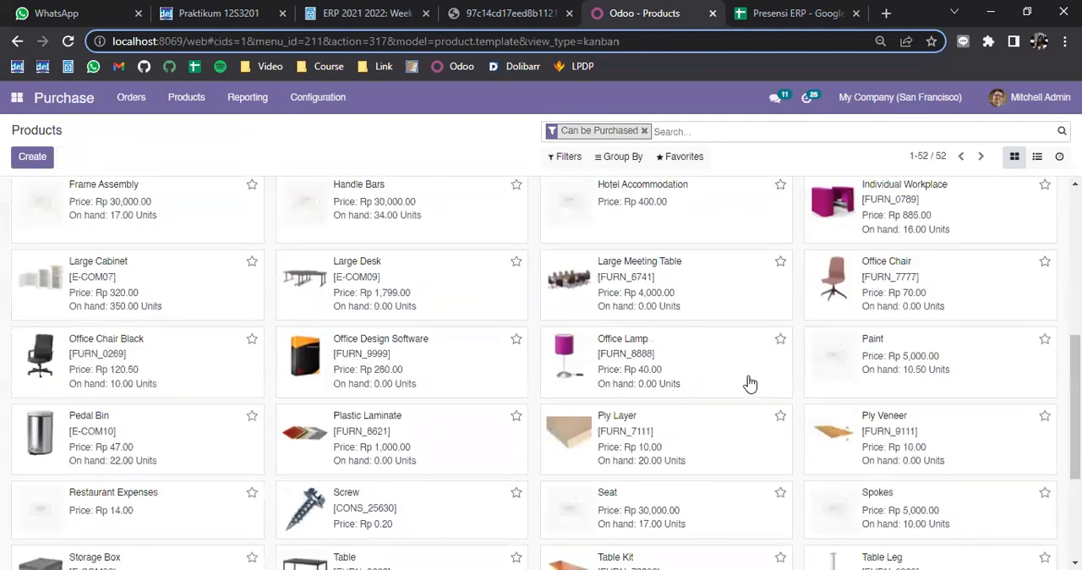
{"action": "left_click", "coordinate": [595, 365]}
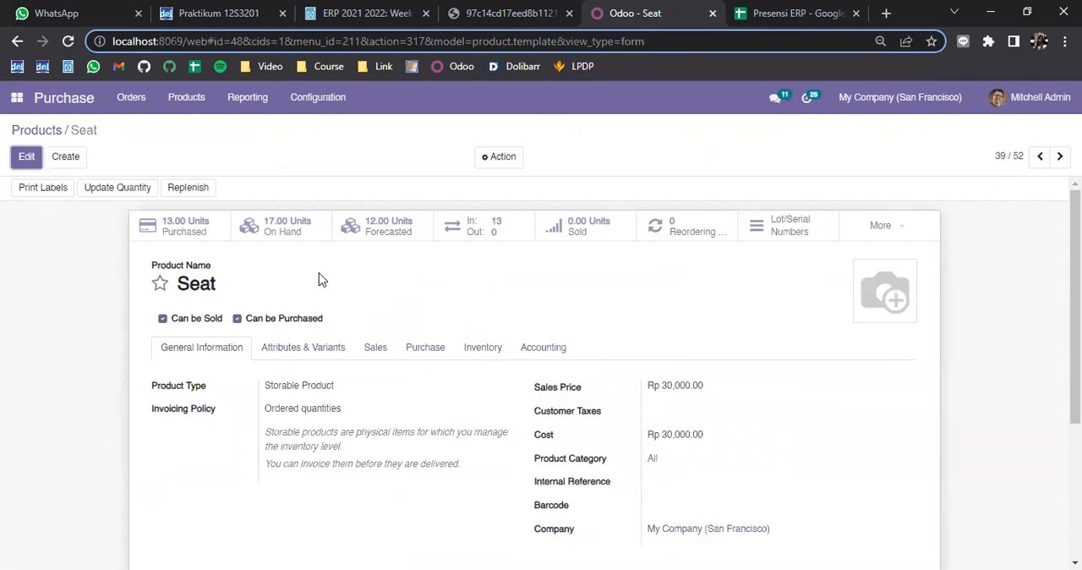
{"action": "left_click", "coordinate": [285, 230]}
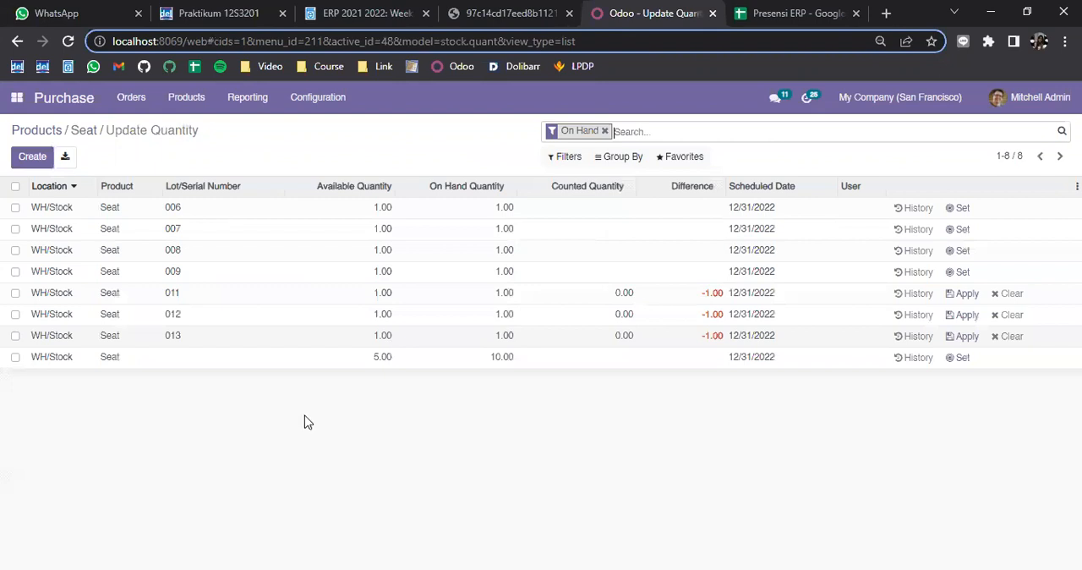
Mark the Seat stock lines with serial numbers 011, 012 and 013
{"action": "left_click", "coordinate": [15, 292]}
{"action": "left_click", "coordinate": [15, 314]}
{"action": "left_click", "coordinate": [16, 336]}
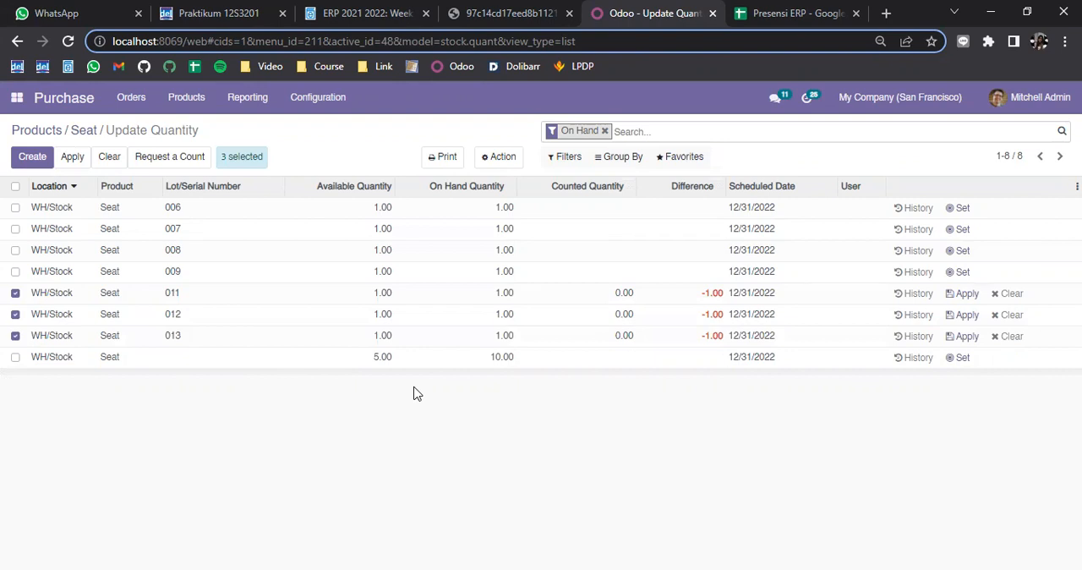
{"action": "left_click", "coordinate": [15, 293]}
{"action": "left_click", "coordinate": [15, 314]}
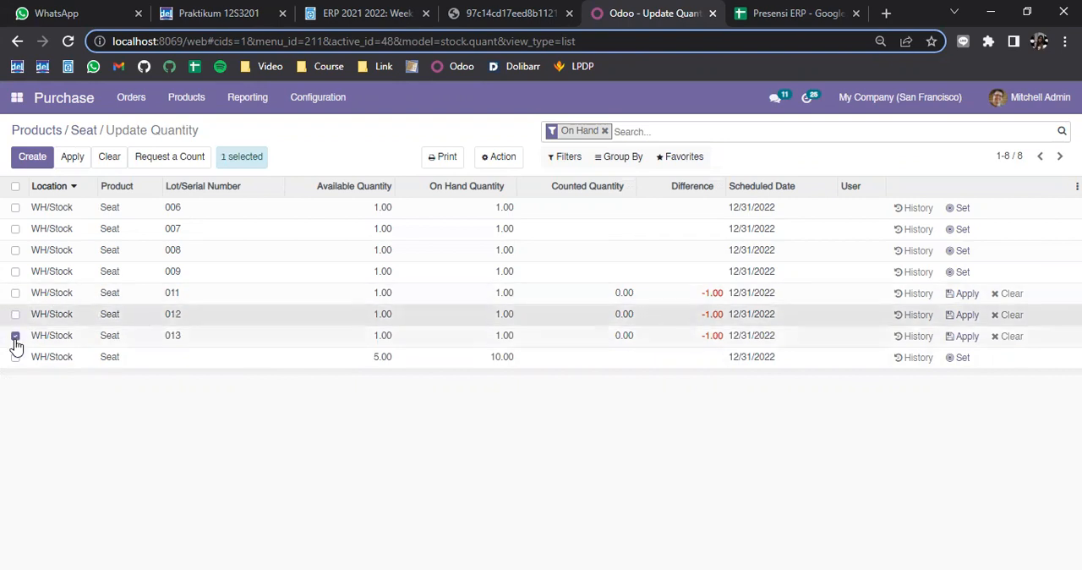
{"action": "left_click", "coordinate": [16, 336]}
{"action": "left_click", "coordinate": [16, 293]}
{"action": "left_click", "coordinate": [16, 314]}
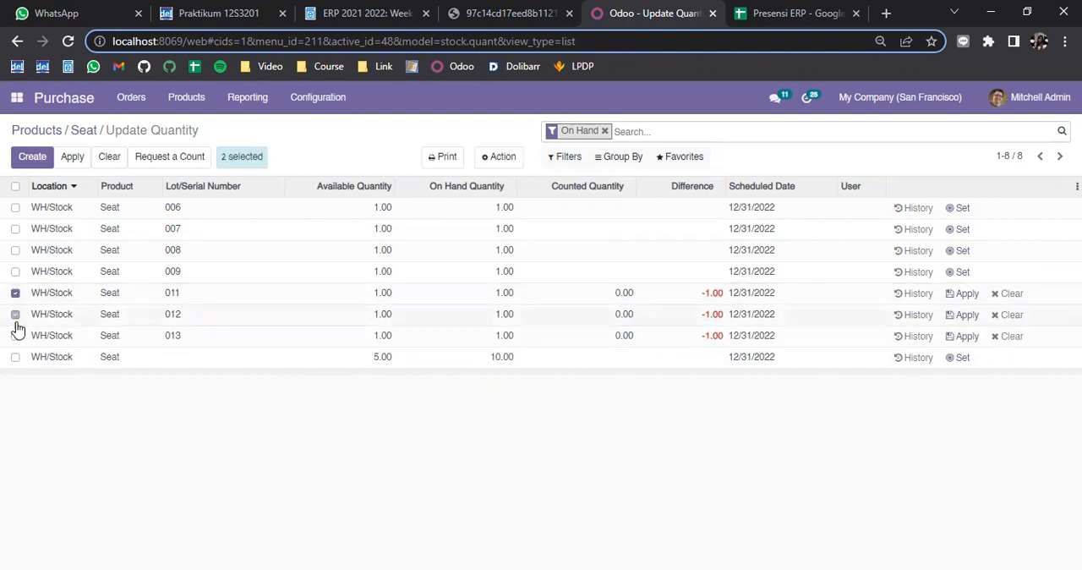
{"action": "left_click", "coordinate": [15, 336]}
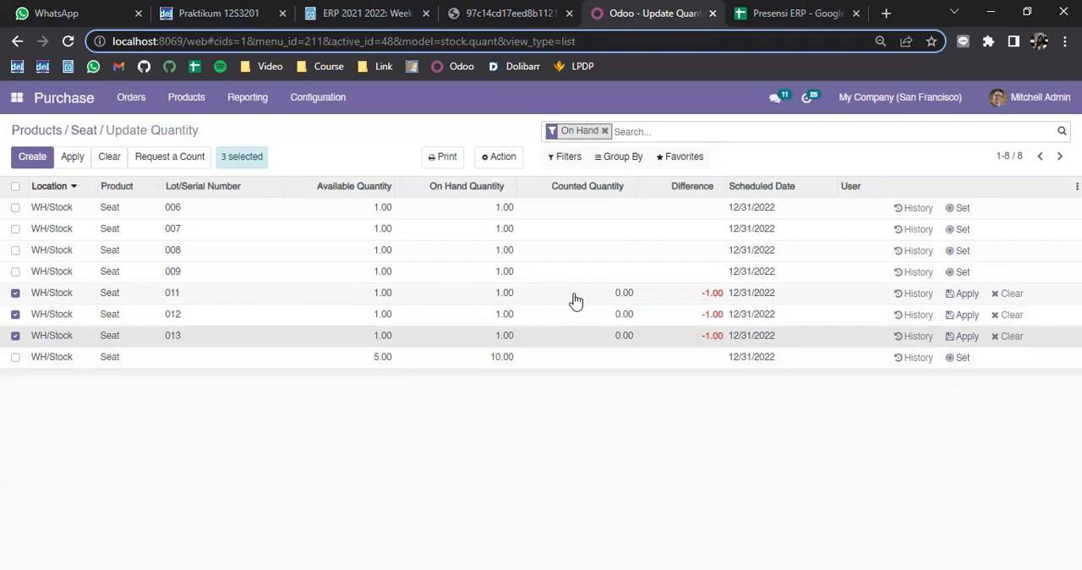
Set the counted quantity to 1 for each of the Seat stock lines 011, 012 and 013
{"action": "left_click", "coordinate": [619, 297]}
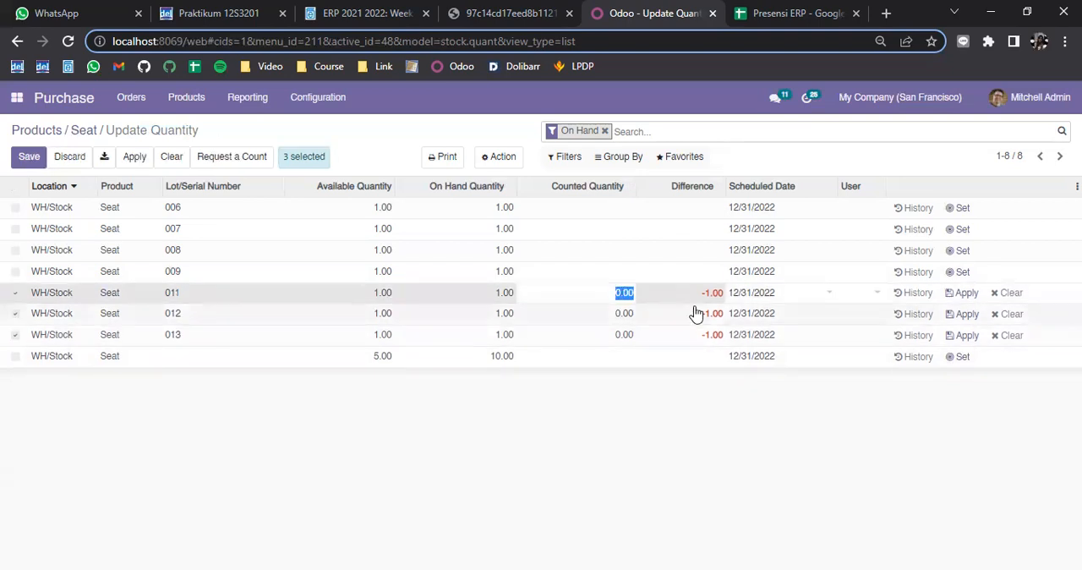
{"action": "type", "text": "1"}
{"action": "left_click", "coordinate": [621, 320]}
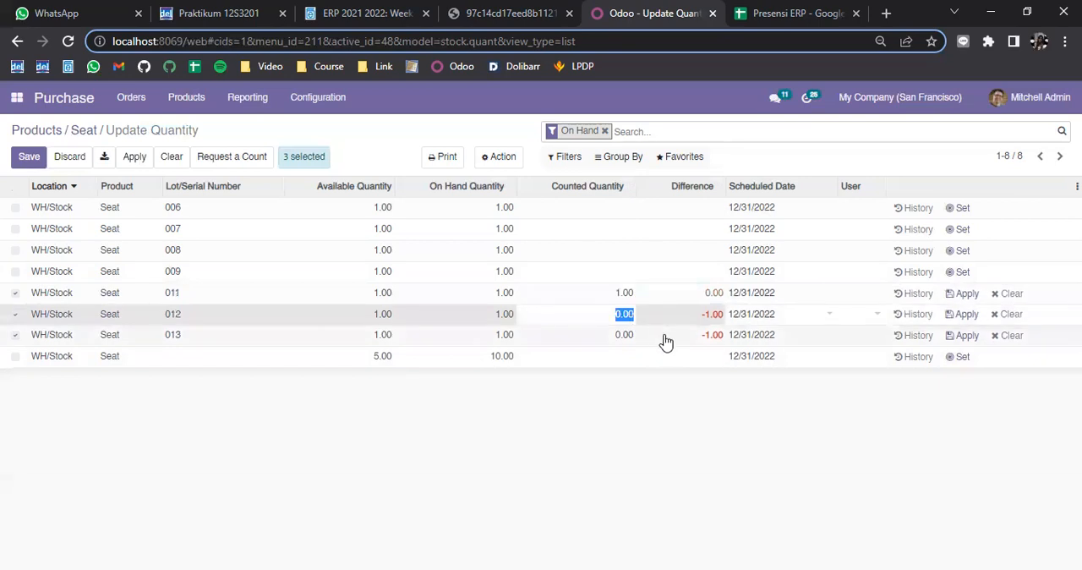
{"action": "type", "text": "1"}
{"action": "left_click", "coordinate": [624, 345]}
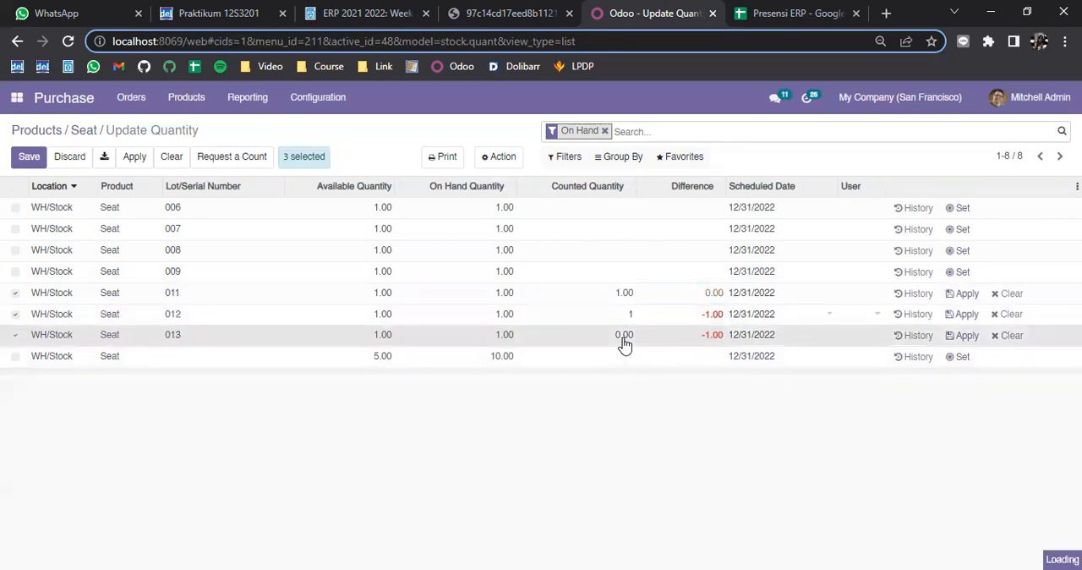
{"action": "type", "text": "1"}
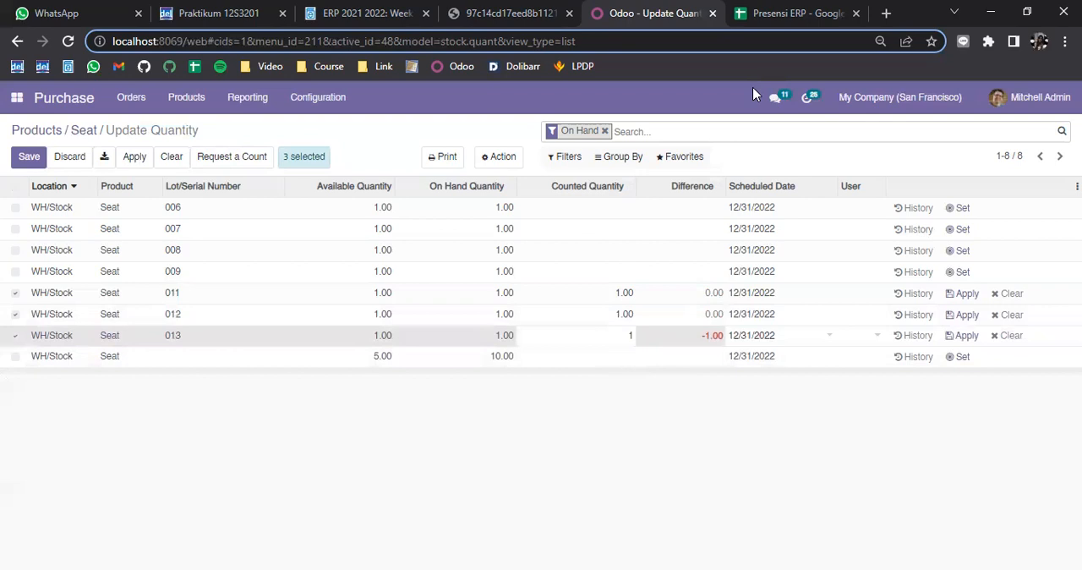
{"action": "left_click", "coordinate": [825, 389]}
Apply the counted quantities of Seat serial numbers 011, 012 and 013
{"action": "left_click", "coordinate": [958, 296]}
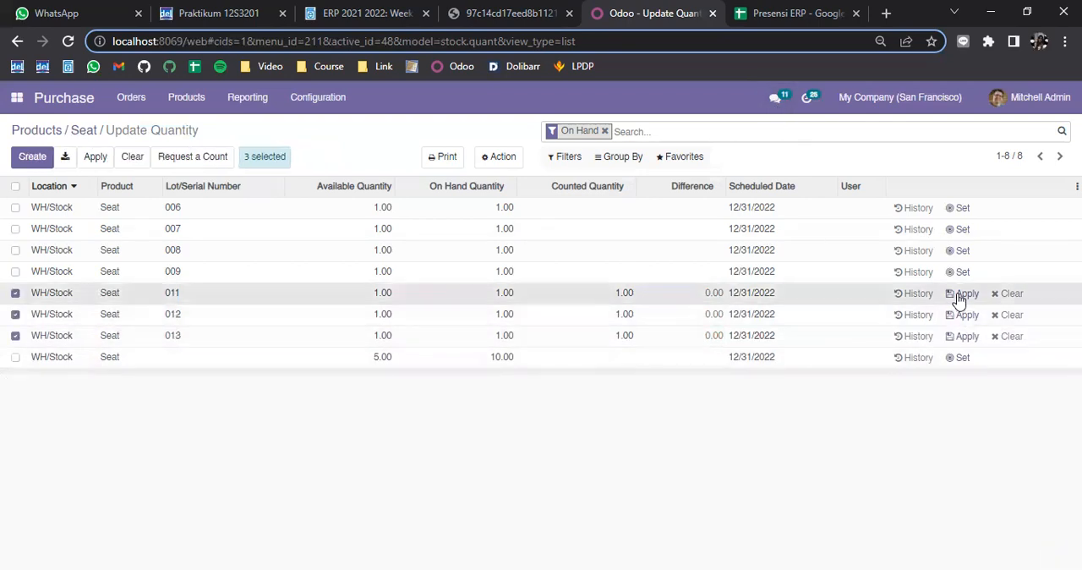
{"action": "left_click", "coordinate": [965, 317]}
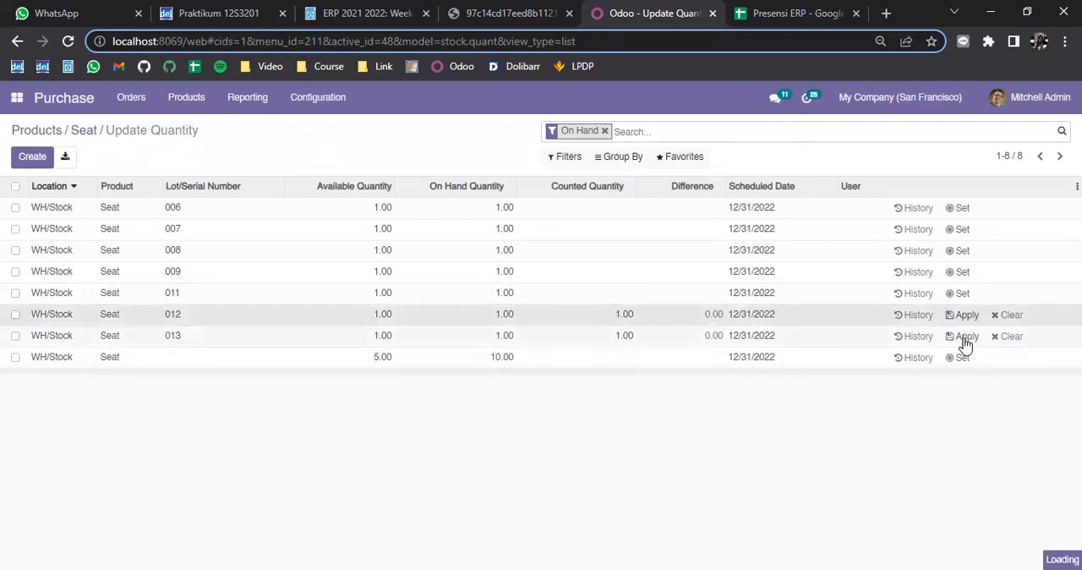
{"action": "left_click", "coordinate": [965, 338]}
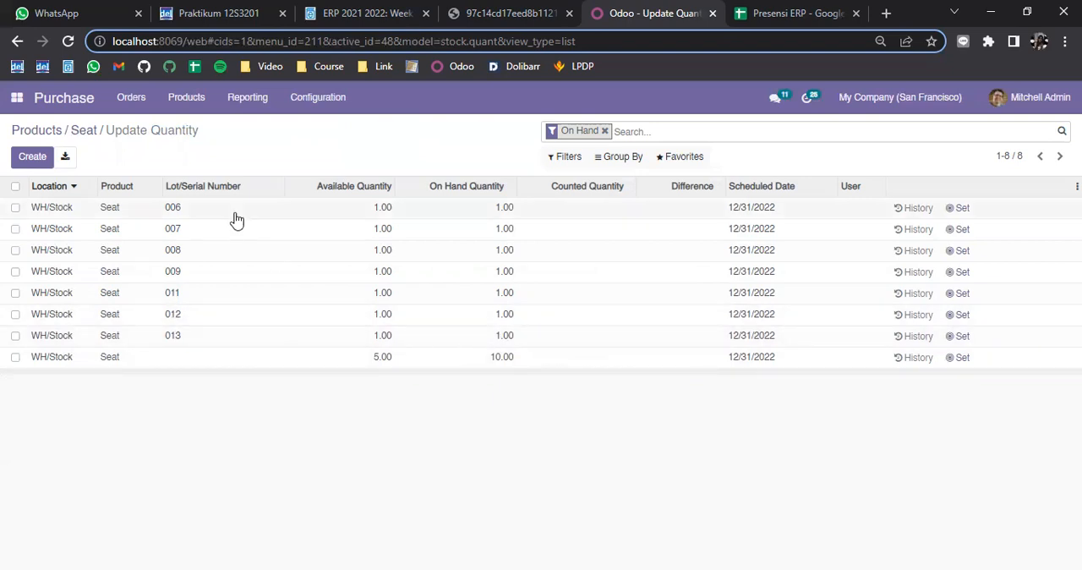
Open the Bike product's bill of materials and review its components and their quantities
{"action": "left_click", "coordinate": [53, 134]}
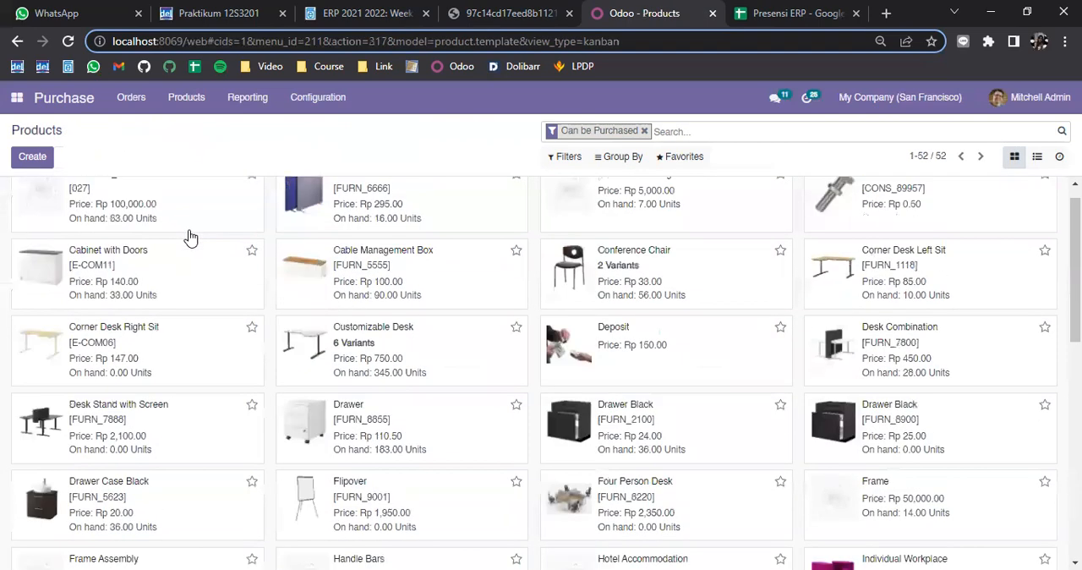
{"action": "scroll", "coordinate": [190, 238], "scroll_direction": "up", "scroll_amount": 1}
{"action": "left_click", "coordinate": [181, 234]}
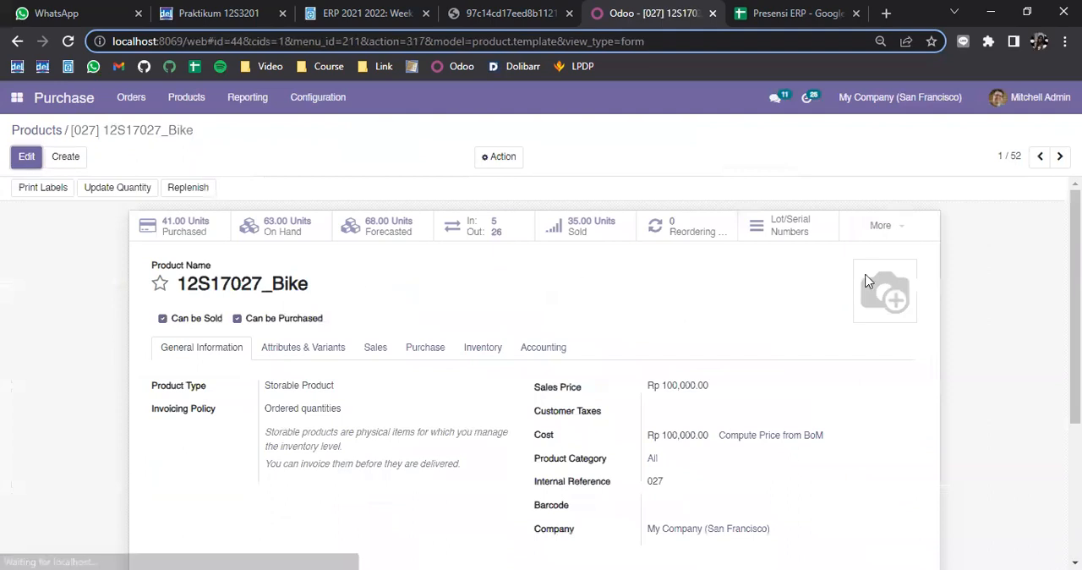
{"action": "left_click", "coordinate": [908, 234]}
{"action": "left_click", "coordinate": [885, 256]}
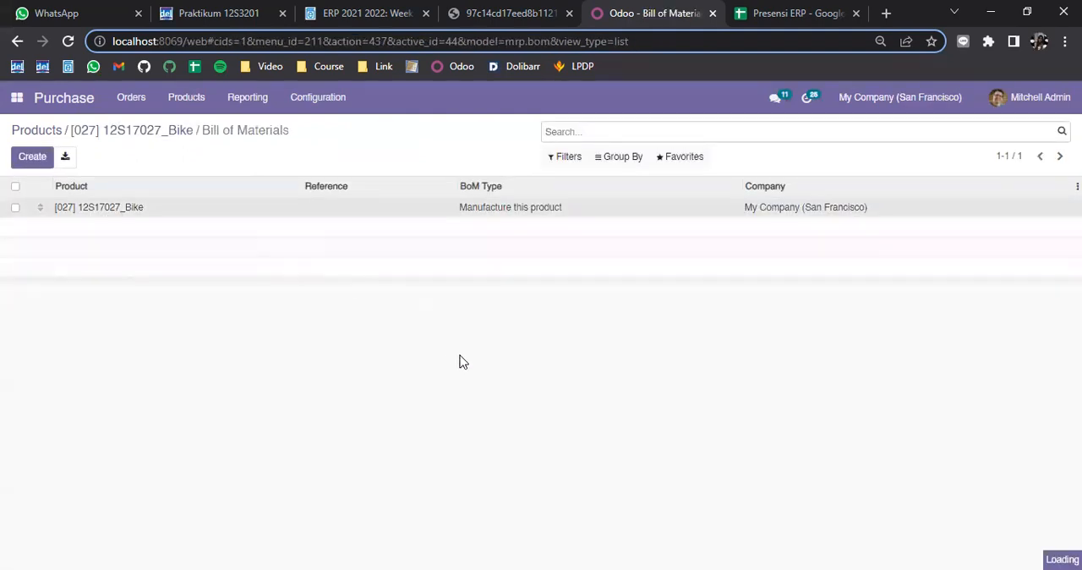
{"action": "scroll", "coordinate": [130, 322], "scroll_direction": "down", "scroll_amount": 2}
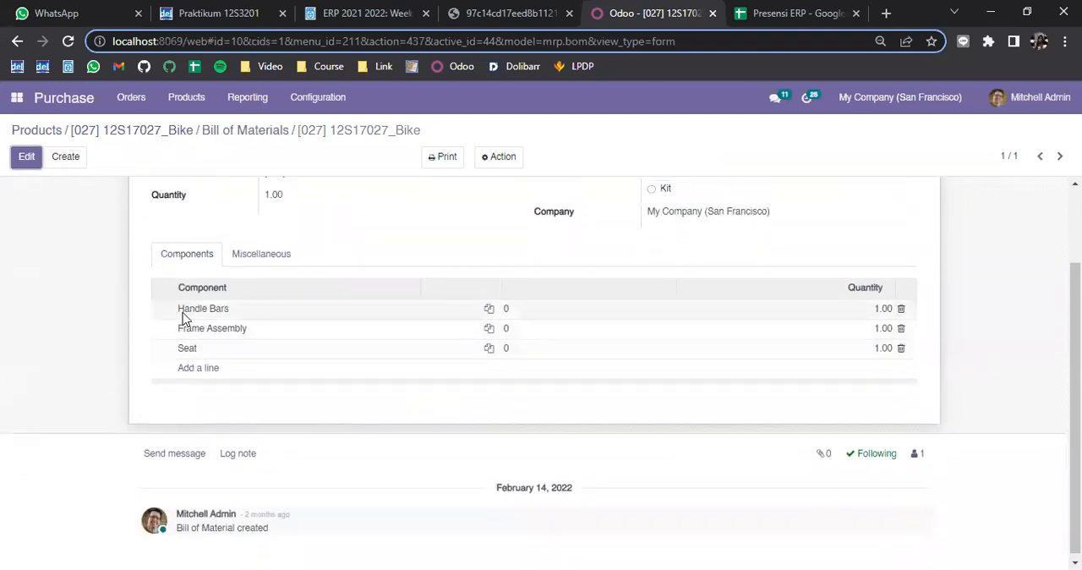
{"action": "scroll", "coordinate": [182, 317], "scroll_direction": "up", "scroll_amount": 1}
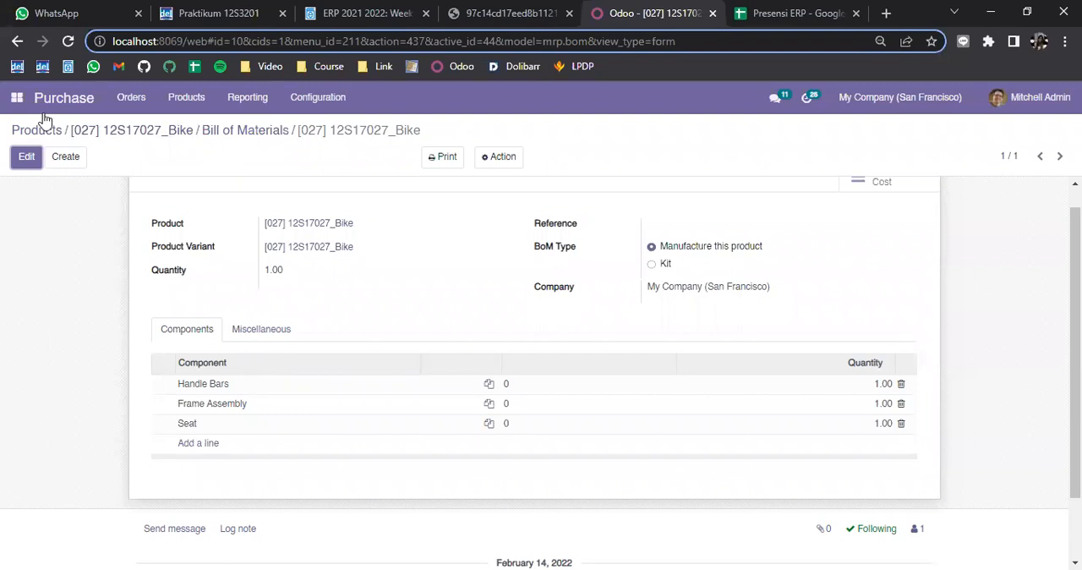
Open the list of manufacturing orders in the Manufacturing app
{"action": "left_click", "coordinate": [10, 105]}
{"action": "left_click", "coordinate": [59, 245]}
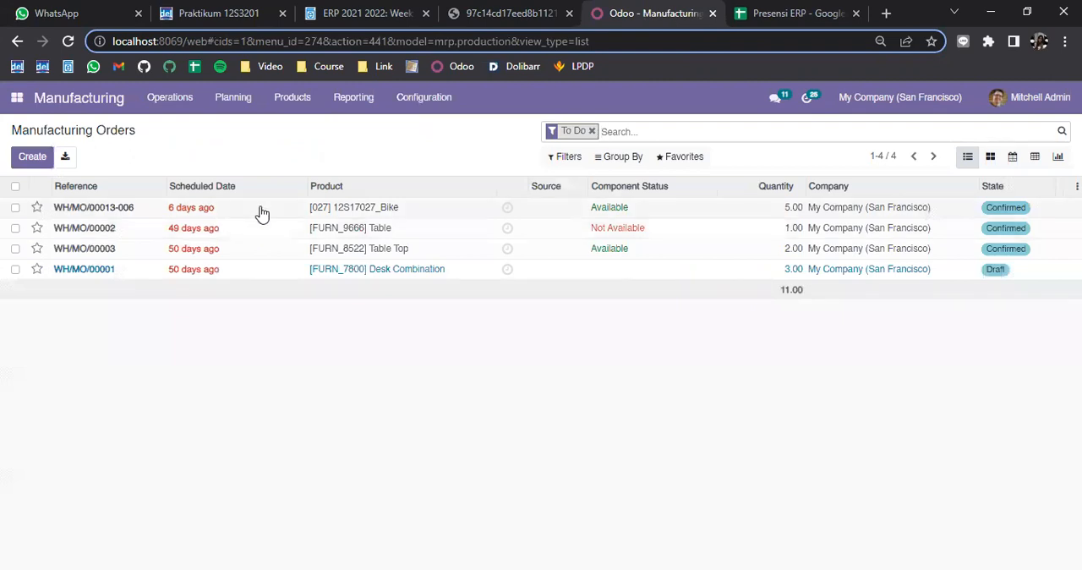
{"action": "left_click_drag", "start_coordinate": [8, 133], "coordinate": [144, 140]}
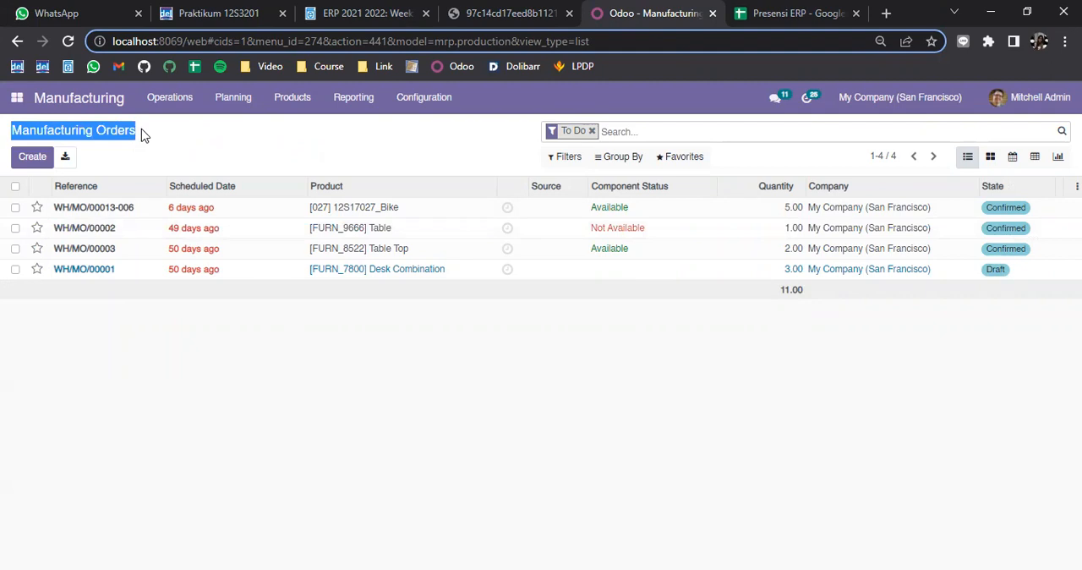
{"action": "left_click", "coordinate": [142, 136]}
{"action": "left_click", "coordinate": [148, 100]}
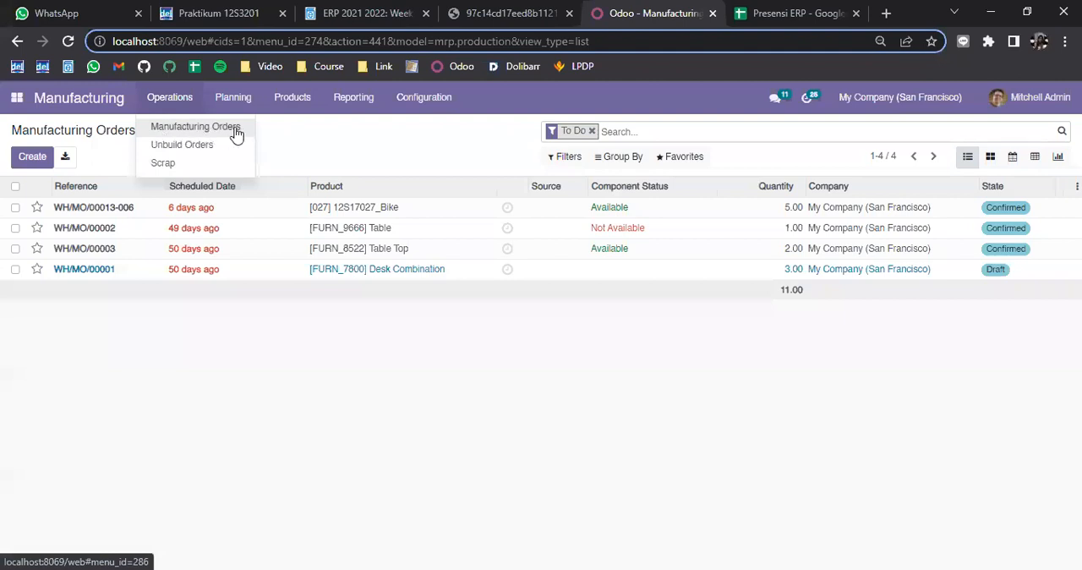
{"action": "left_click", "coordinate": [131, 129]}
{"action": "left_click_drag", "start_coordinate": [137, 130], "coordinate": [5, 144]}
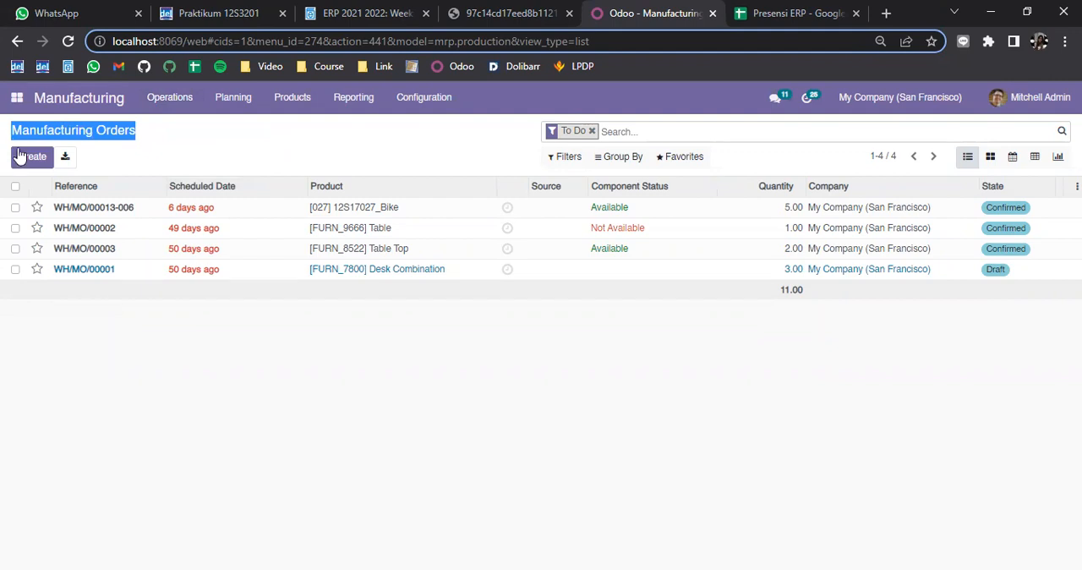
Start a new manufacturing order for the Bike product with internal reference 027
{"action": "left_click", "coordinate": [23, 161]}
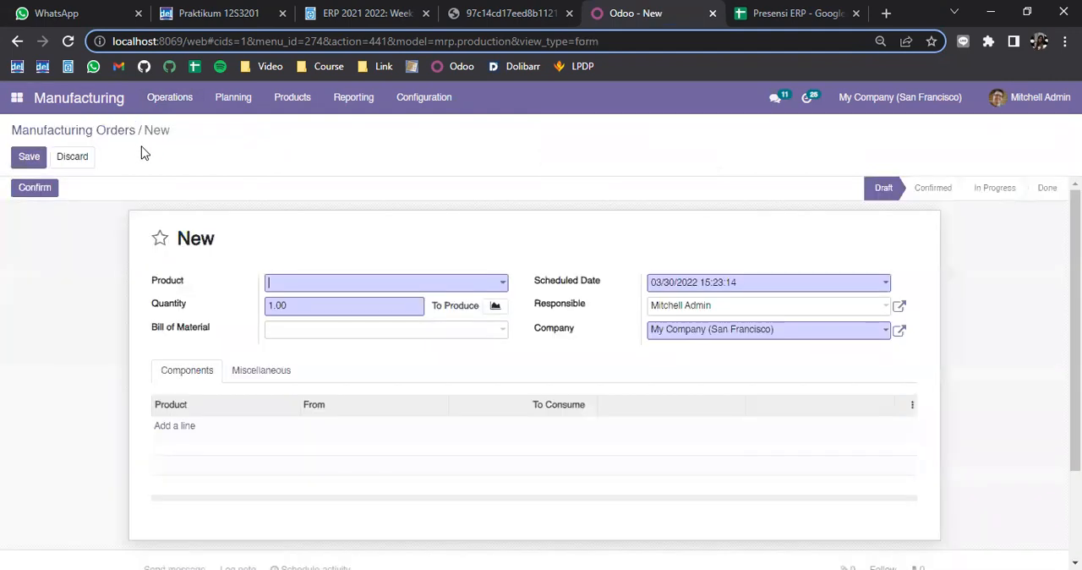
{"action": "left_click", "coordinate": [368, 289]}
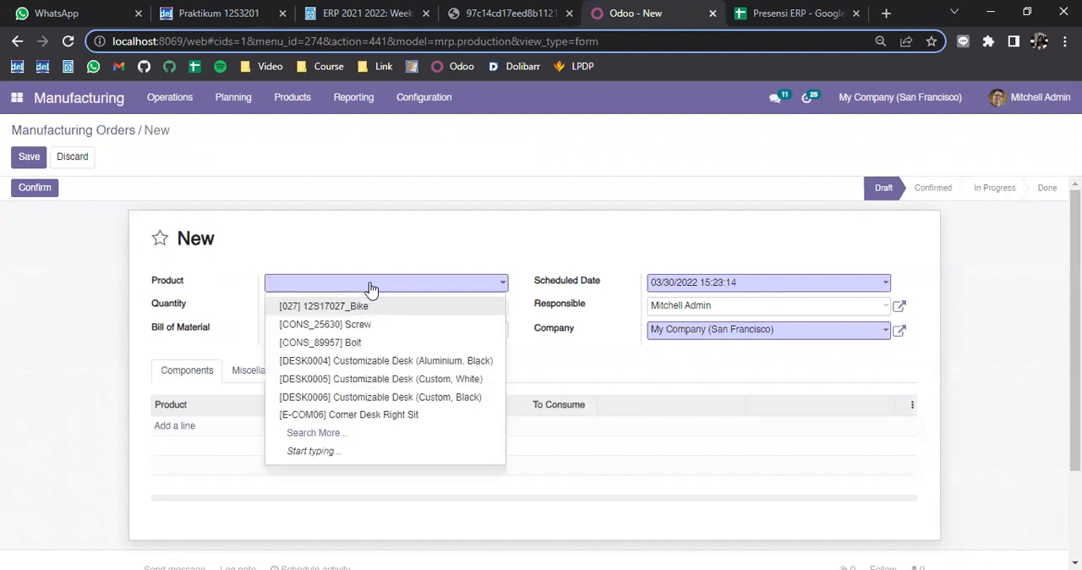
{"action": "left_click", "coordinate": [365, 305]}
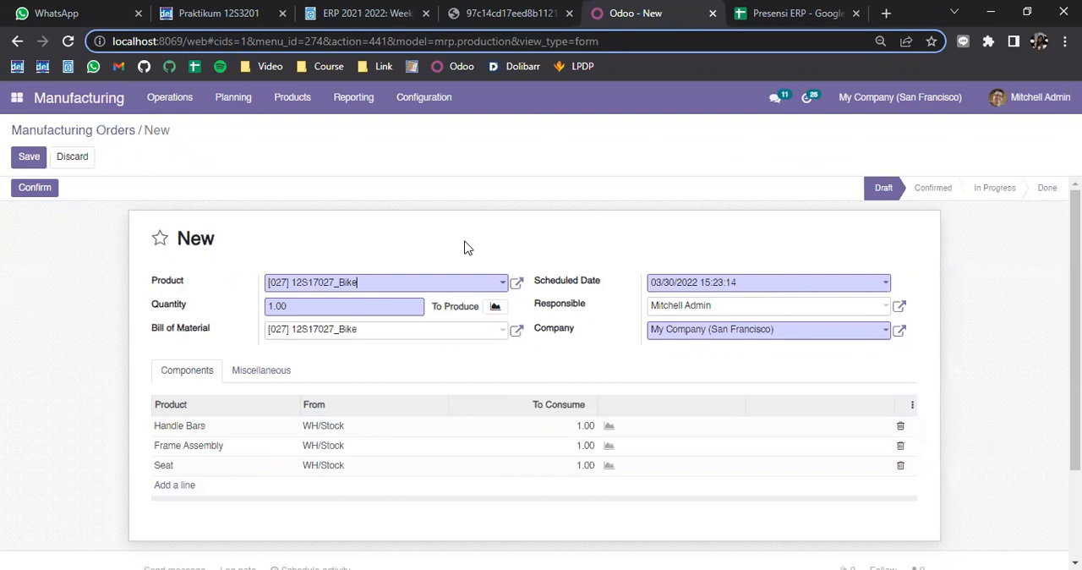
Try setting the order quantity to 2 before reselecting the Bike bill of material
{"action": "double_click", "coordinate": [297, 307]}
{"action": "left_click", "coordinate": [305, 261]}
{"action": "double_click", "coordinate": [284, 306]}
{"action": "type", "text": "2"}
{"action": "left_click", "coordinate": [349, 335]}
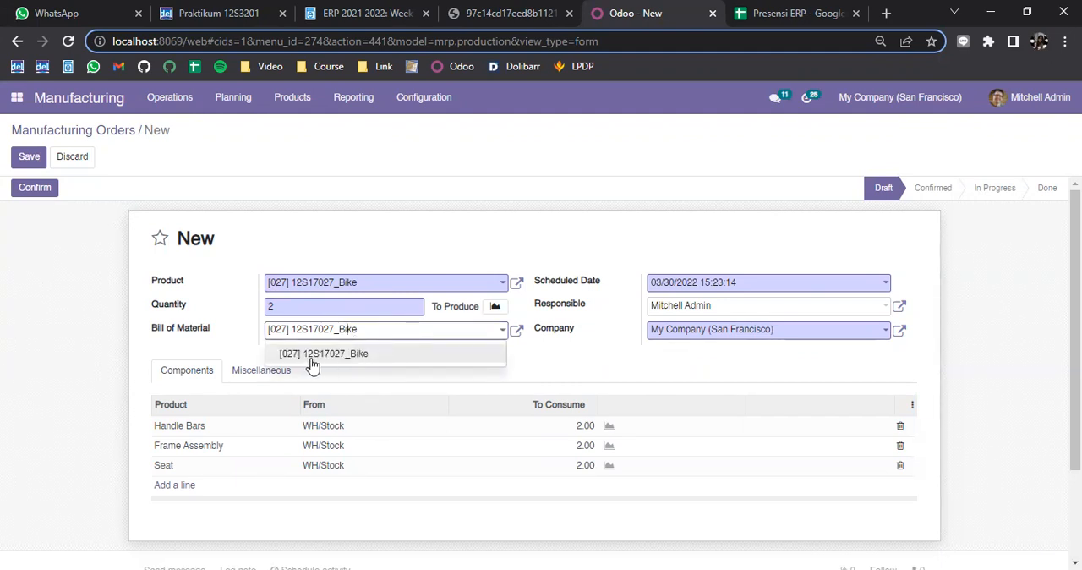
{"action": "left_click", "coordinate": [362, 361]}
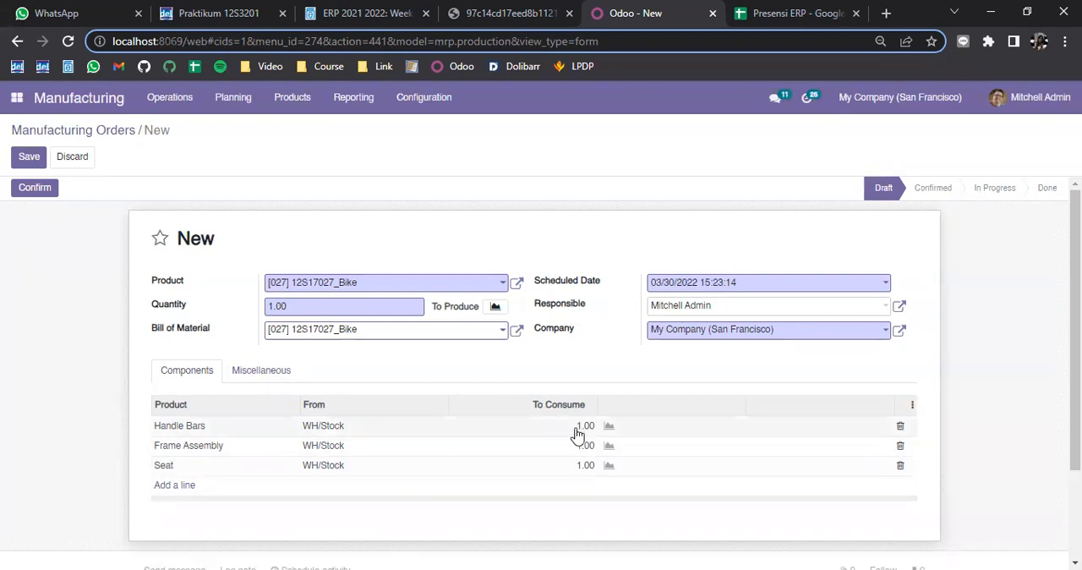
Select the Bike bill of material again and set the quantity to produce to 2
{"action": "left_click", "coordinate": [466, 334]}
{"action": "left_click", "coordinate": [446, 352]}
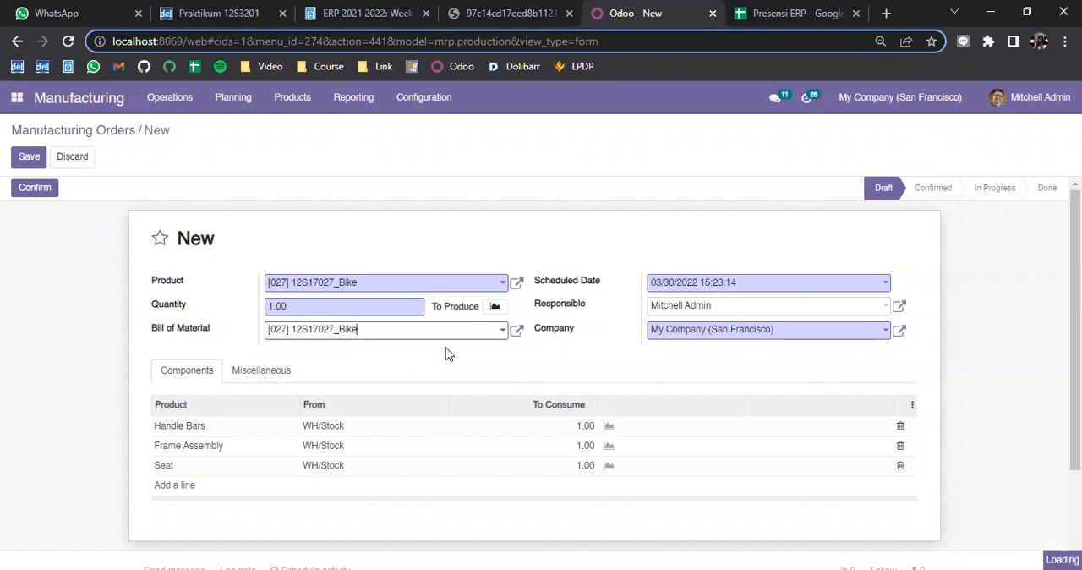
{"action": "left_click", "coordinate": [312, 307]}
{"action": "left_click_drag", "start_coordinate": [335, 308], "coordinate": [232, 309]}
{"action": "type", "text": "2"}
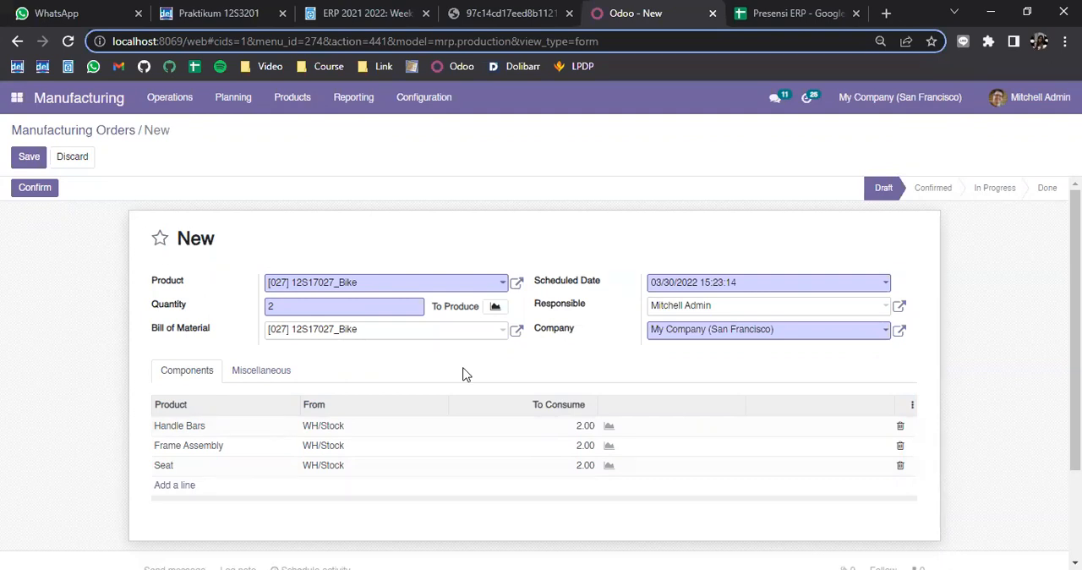
Confirm the new manufacturing order for the Bike
{"action": "left_click", "coordinate": [610, 433]}
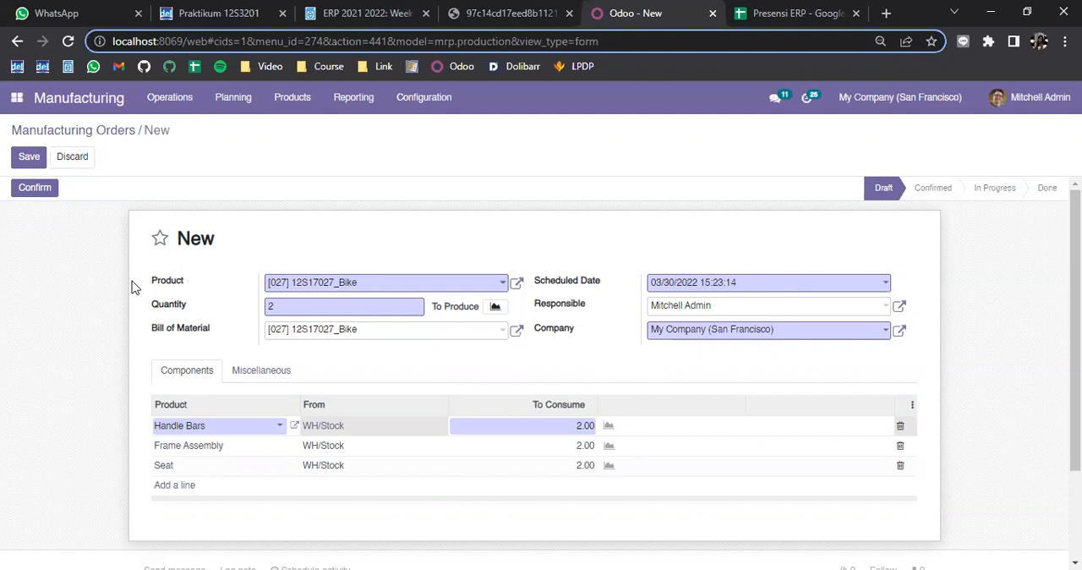
{"action": "left_click", "coordinate": [28, 194]}
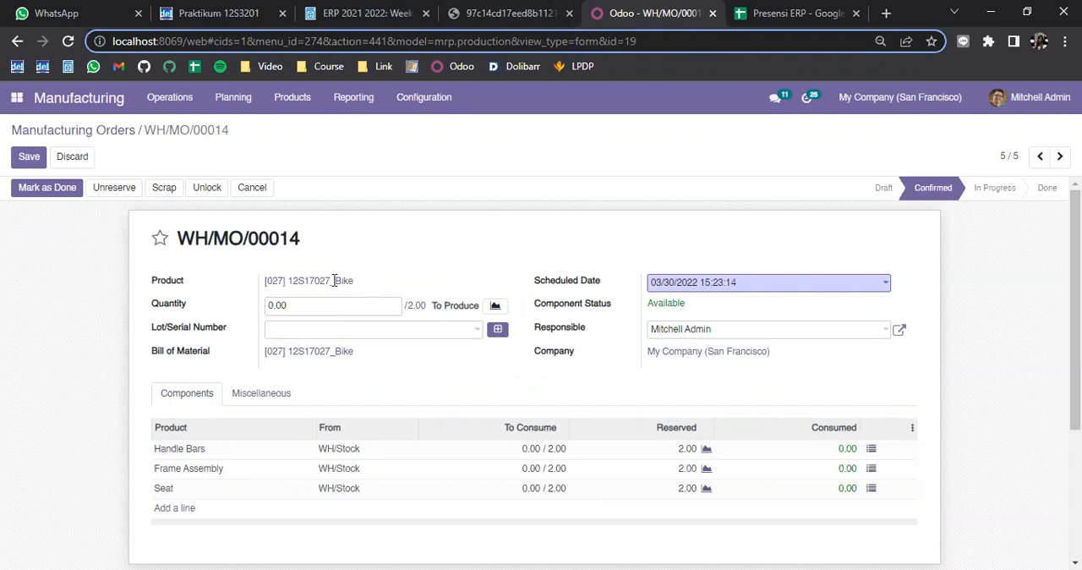
{"action": "left_click_drag", "start_coordinate": [354, 282], "coordinate": [264, 284]}
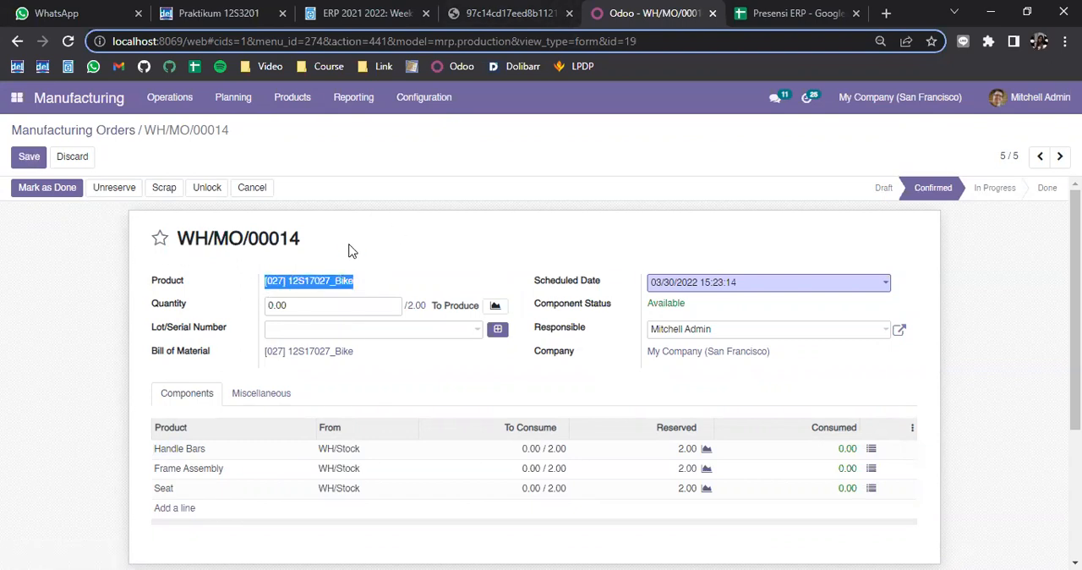
{"action": "left_click", "coordinate": [476, 261]}
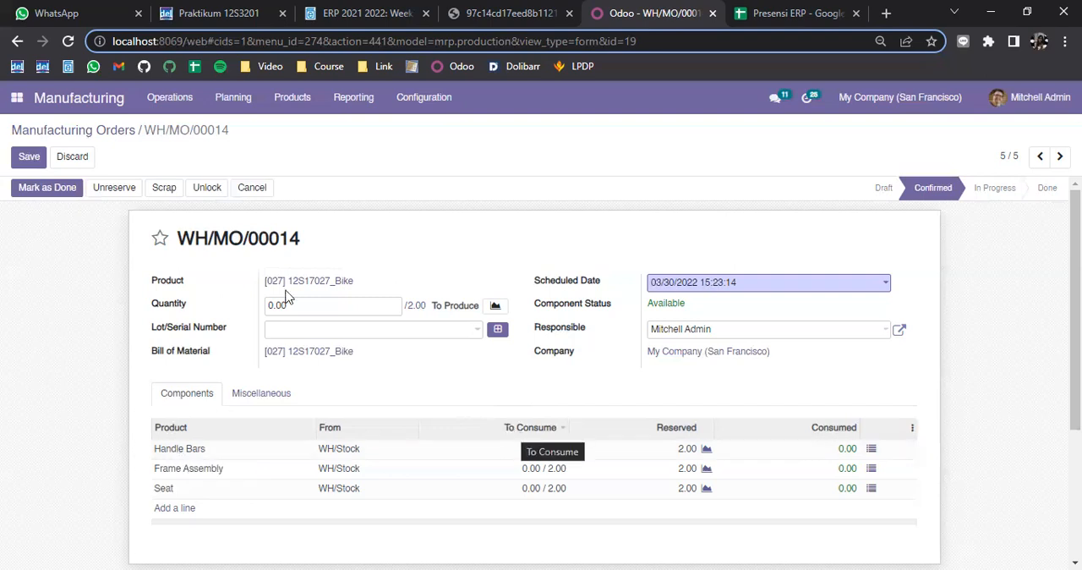
Record a produced quantity of 1 on the confirmed Bike manufacturing order
{"action": "left_click", "coordinate": [329, 306]}
{"action": "type", "text": "1"}
{"action": "left_click", "coordinate": [420, 261]}
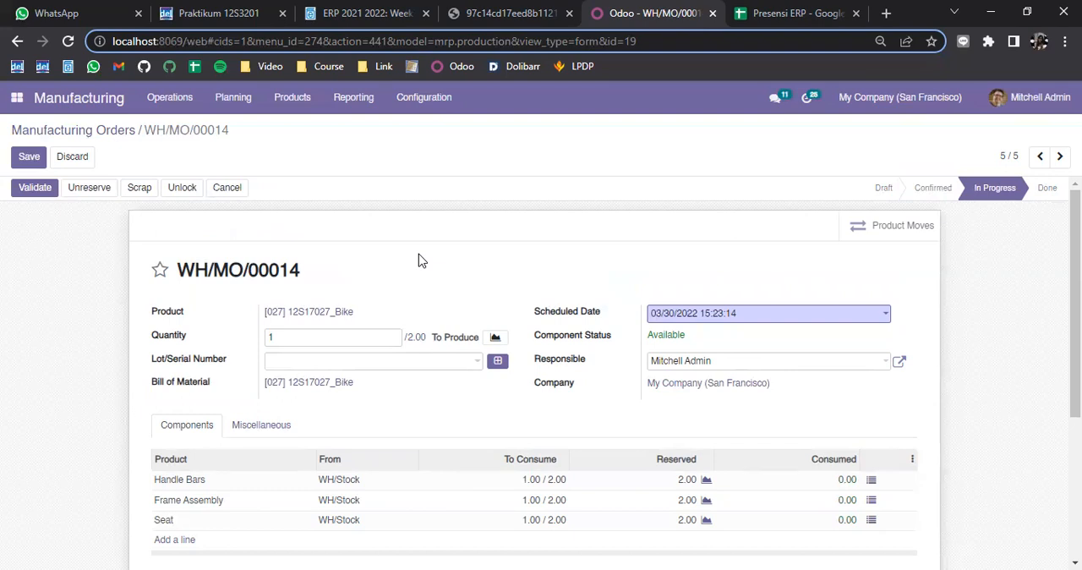
{"action": "scroll", "coordinate": [490, 273], "scroll_direction": "down", "scroll_amount": 1}
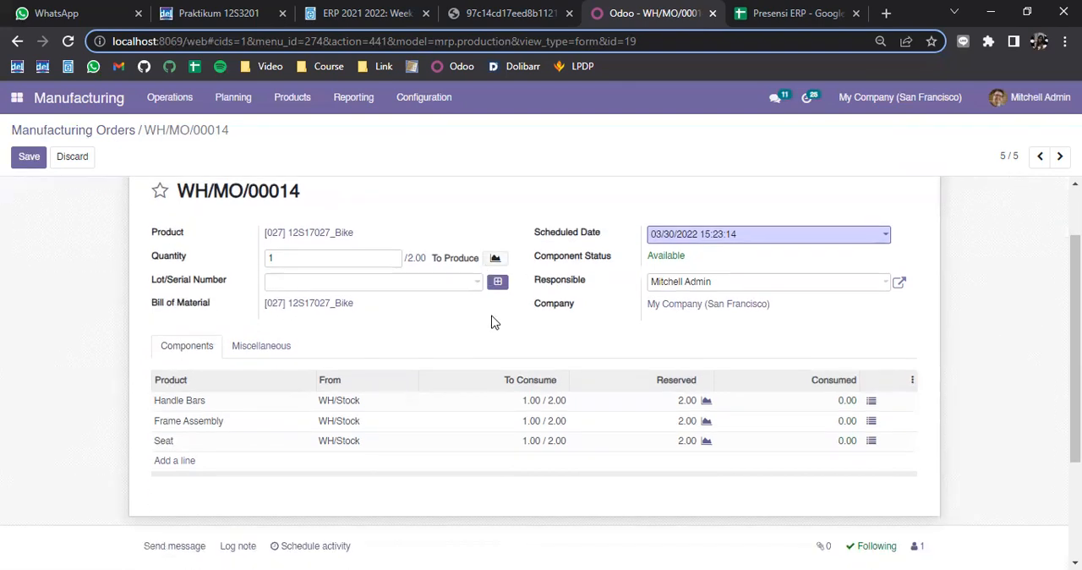
{"action": "scroll", "coordinate": [845, 362], "scroll_direction": "up", "scroll_amount": 1}
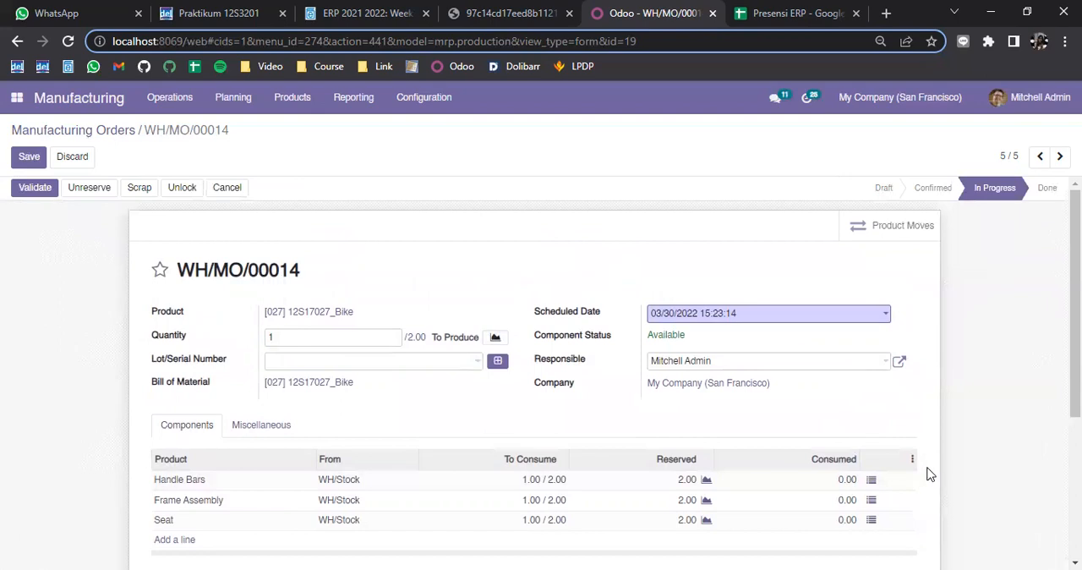
Assign serial number 001 to the first Handle Bars line with 1 unit done, confirm it and check its detailed operations
{"action": "left_click", "coordinate": [871, 482]}
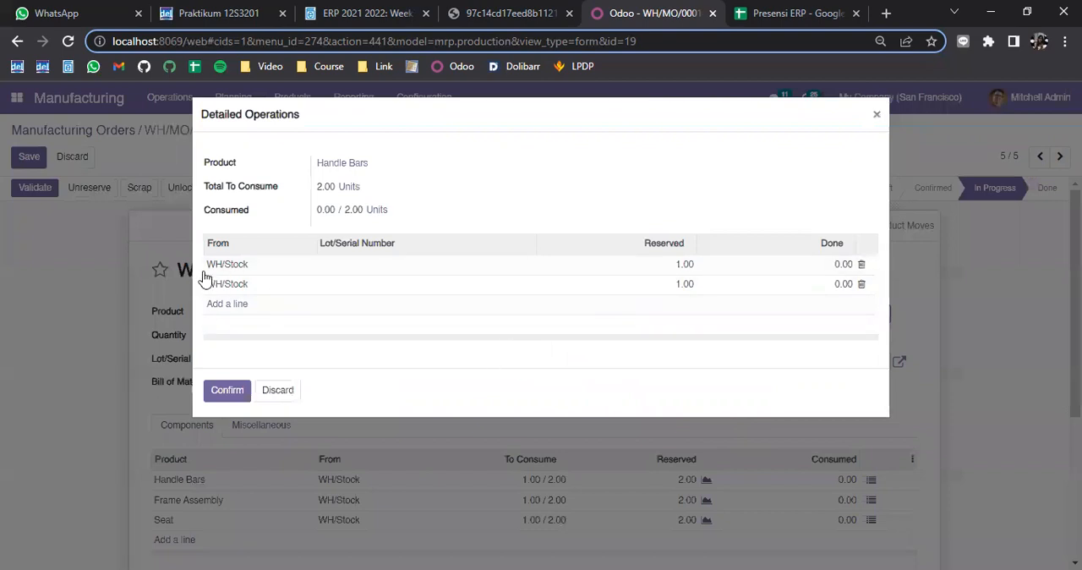
{"action": "left_click", "coordinate": [338, 266]}
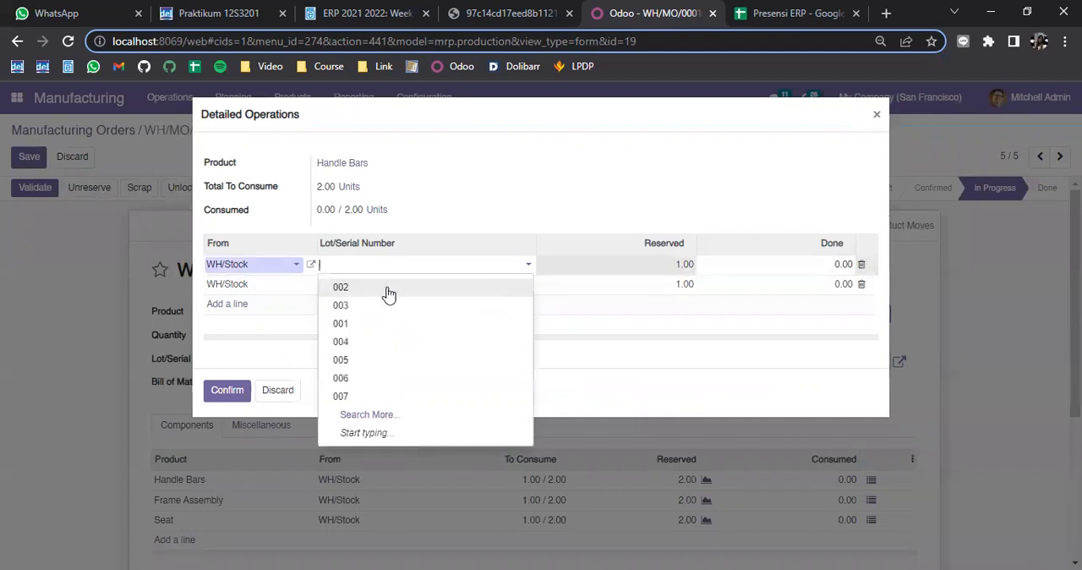
{"action": "left_click", "coordinate": [367, 329]}
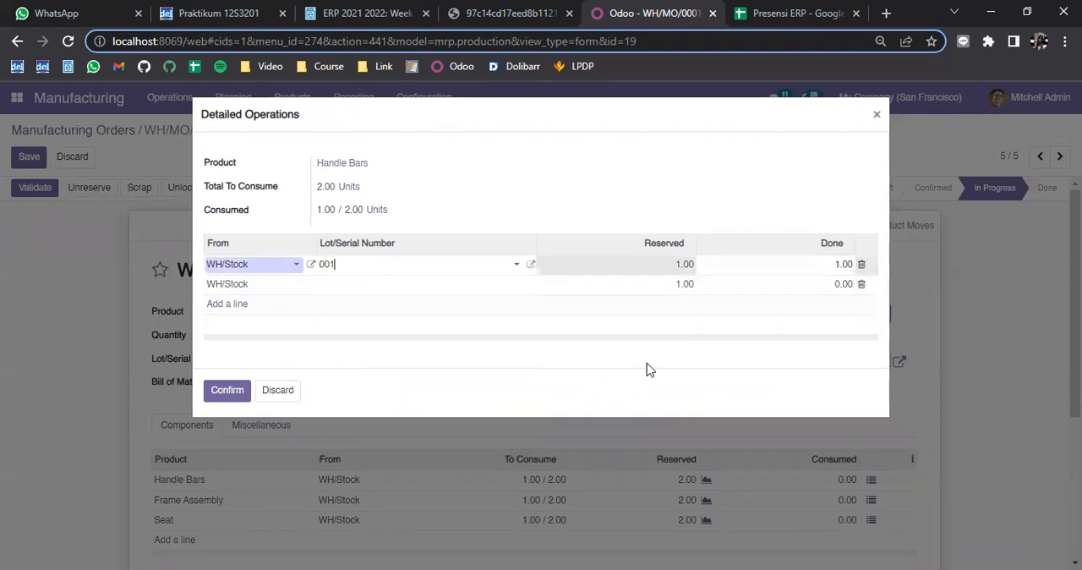
{"action": "left_click", "coordinate": [836, 264]}
{"action": "left_click", "coordinate": [213, 395]}
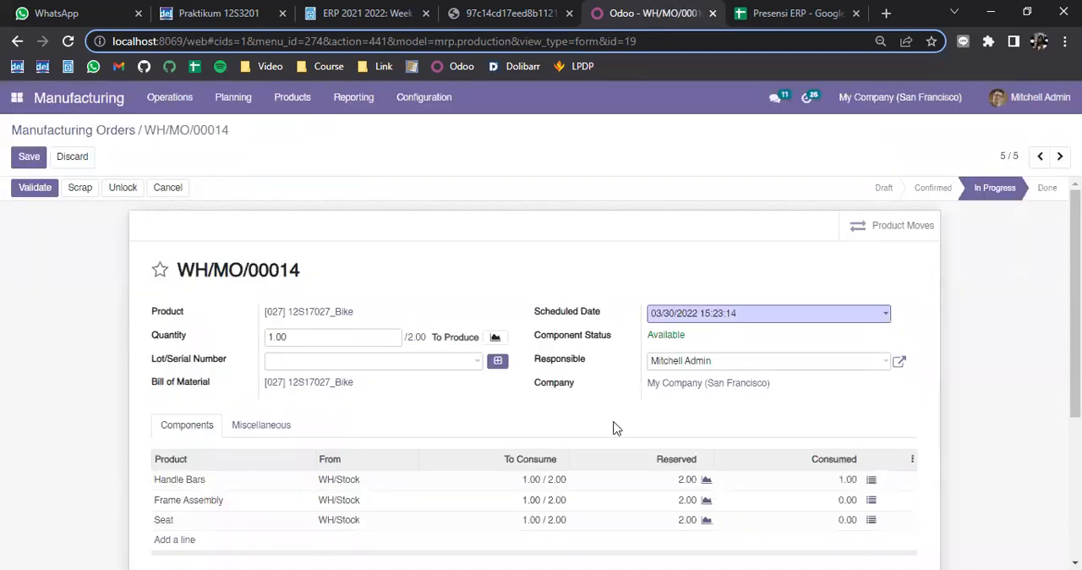
{"action": "scroll", "coordinate": [614, 427], "scroll_direction": "down", "scroll_amount": 1}
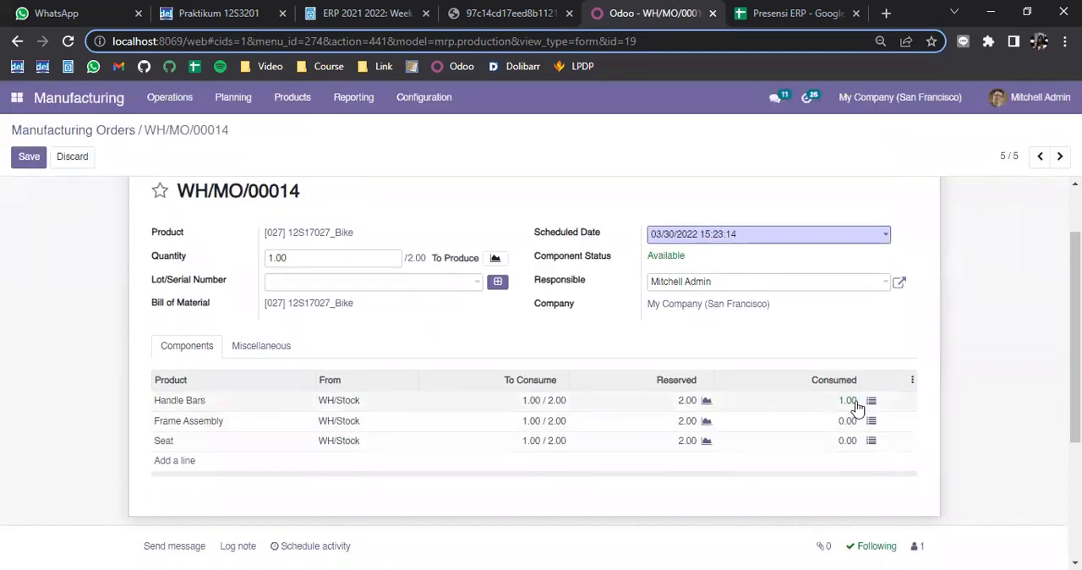
{"action": "left_click", "coordinate": [870, 403]}
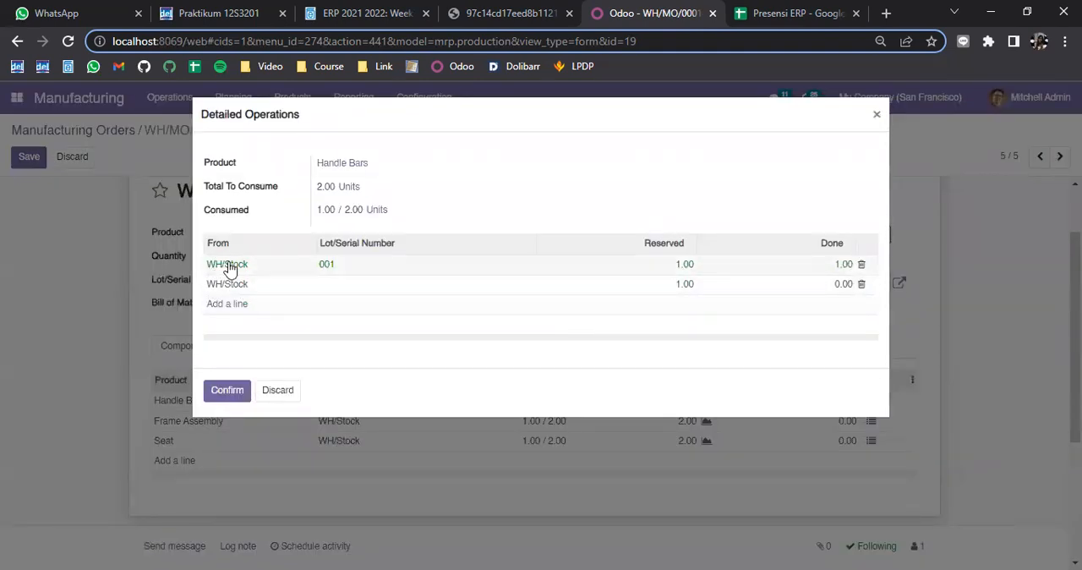
{"action": "left_click_drag", "start_coordinate": [395, 211], "coordinate": [344, 211]}
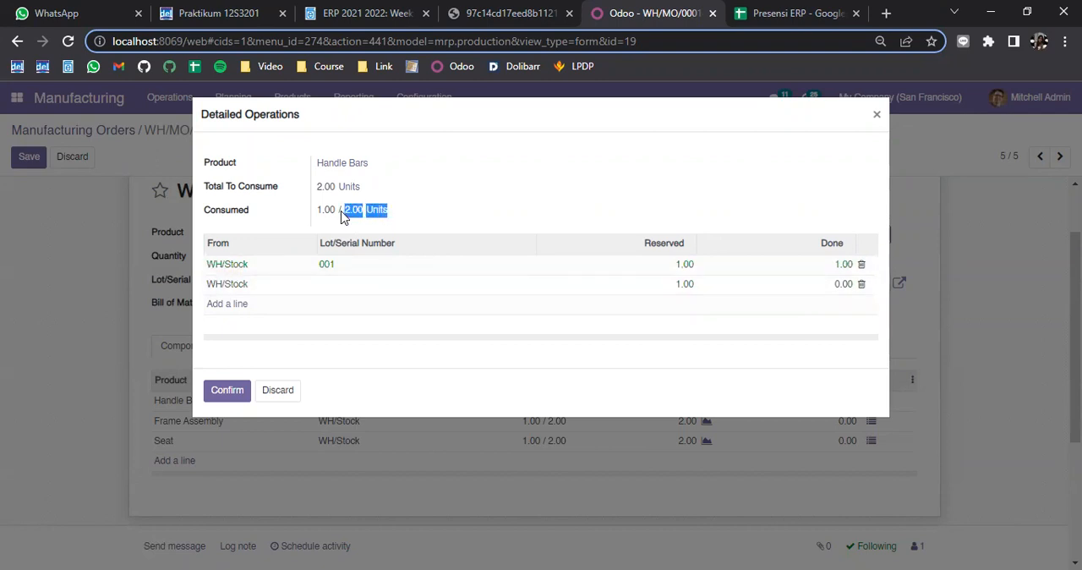
{"action": "left_click", "coordinate": [397, 382]}
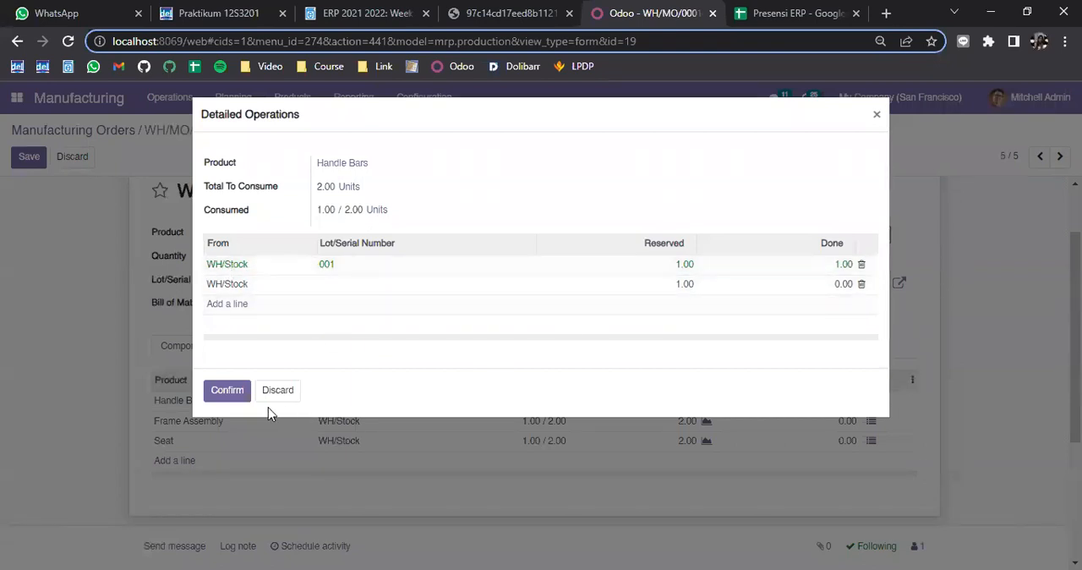
{"action": "left_click", "coordinate": [216, 394]}
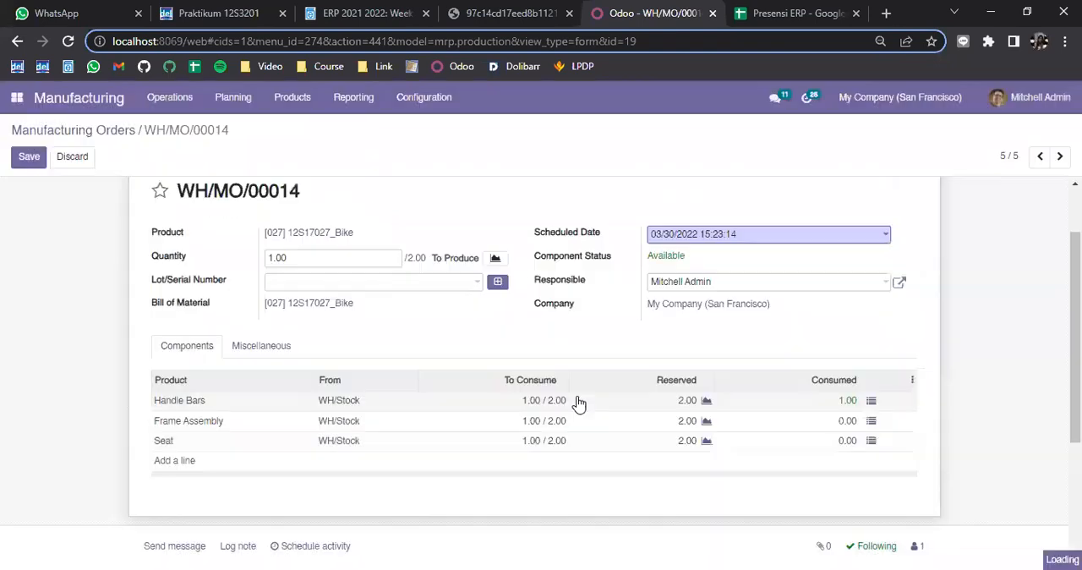
Assign serial number 001 to the first Frame Assembly line with 1 unit done and confirm the consumption
{"action": "left_click", "coordinate": [871, 423]}
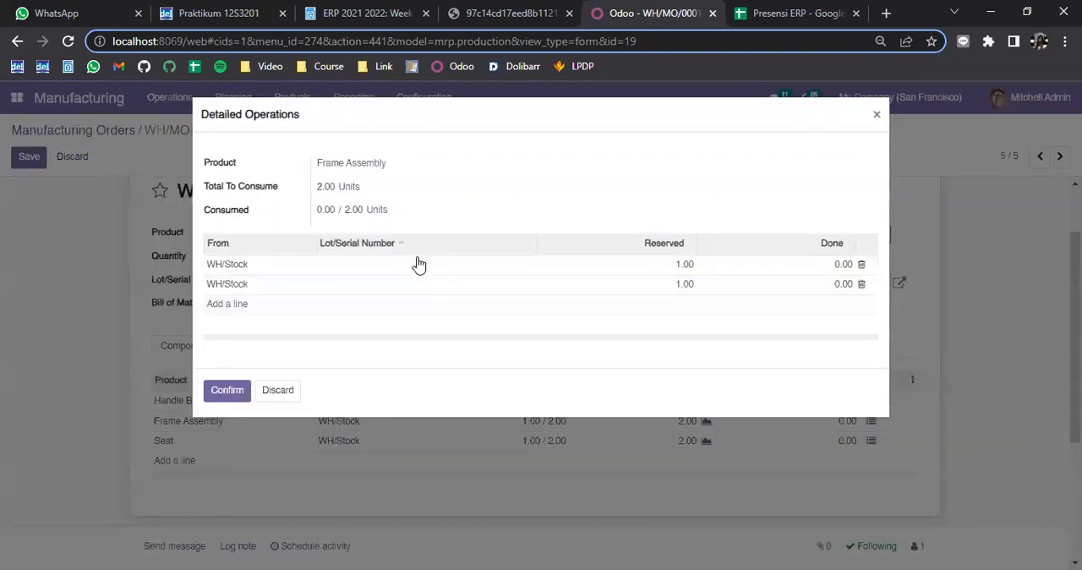
{"action": "left_click", "coordinate": [338, 268]}
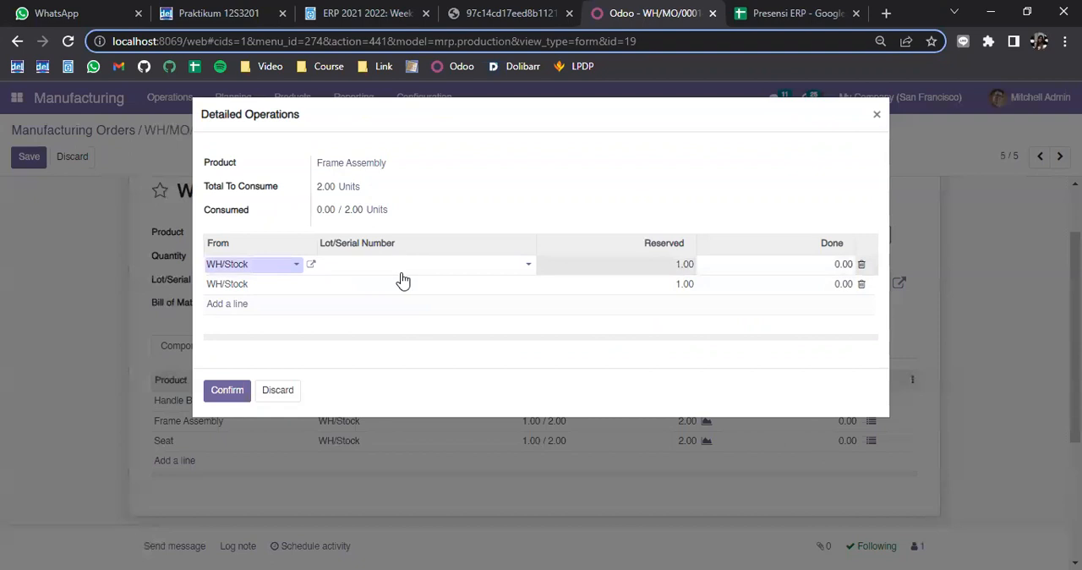
{"action": "left_click", "coordinate": [404, 272]}
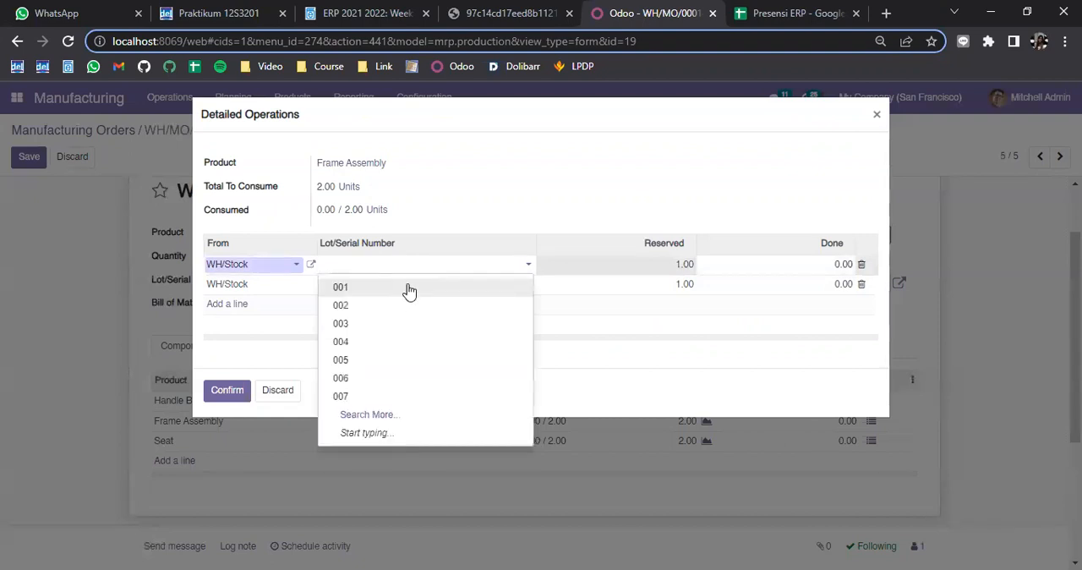
{"action": "left_click", "coordinate": [408, 287]}
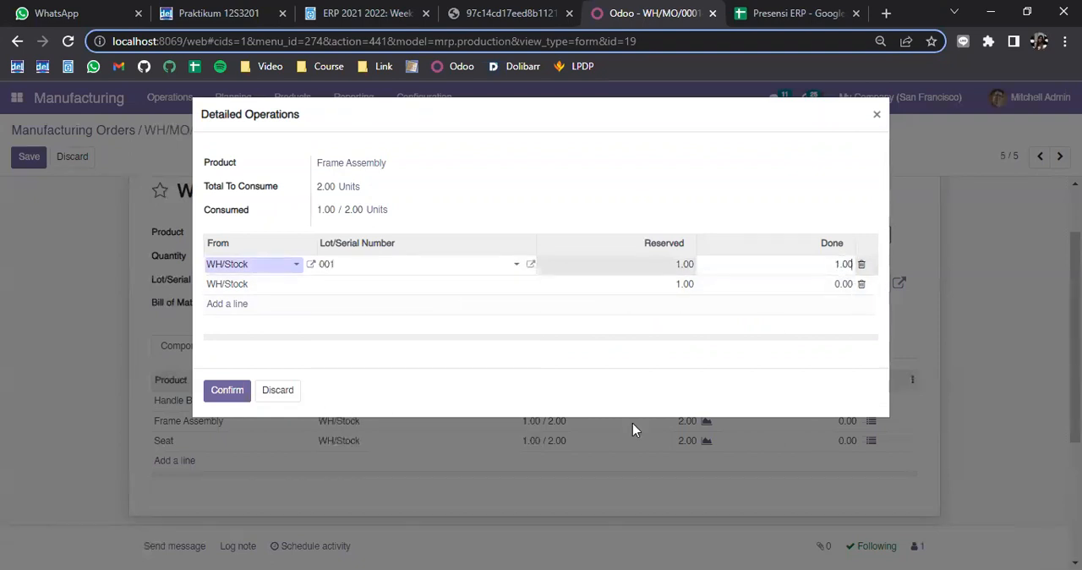
{"action": "left_click", "coordinate": [214, 388]}
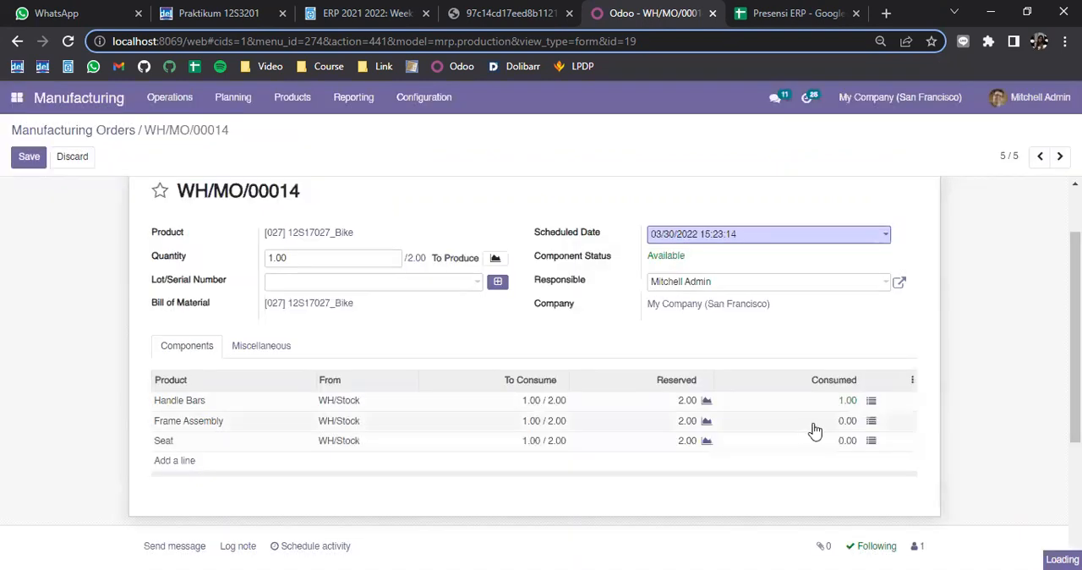
Assign serial number 001 to the first Seat line with 1 unit done and confirm the consumption
{"action": "left_click", "coordinate": [872, 441]}
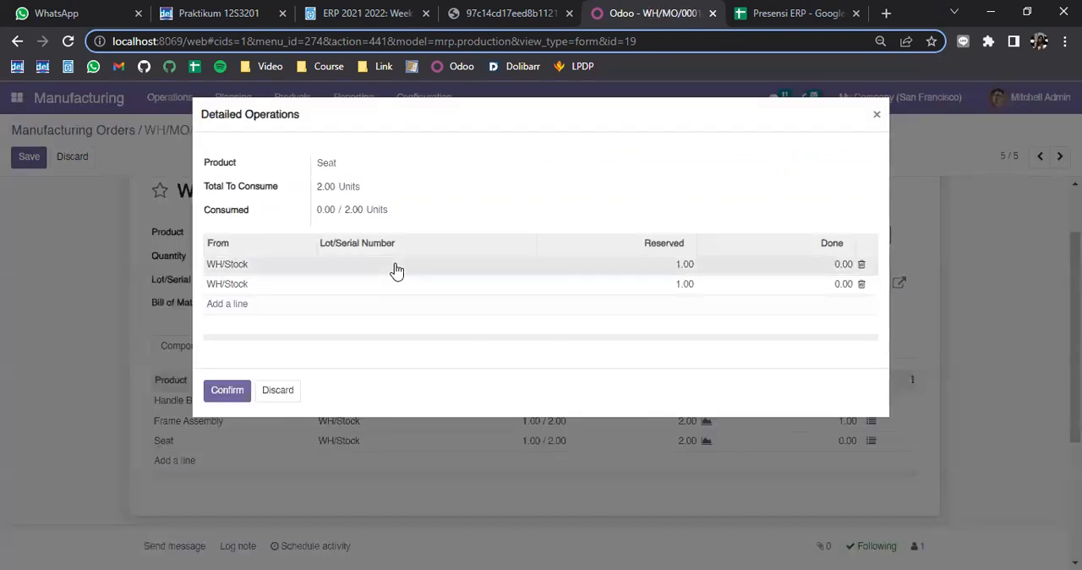
{"action": "left_click", "coordinate": [397, 269]}
{"action": "left_click", "coordinate": [397, 269]}
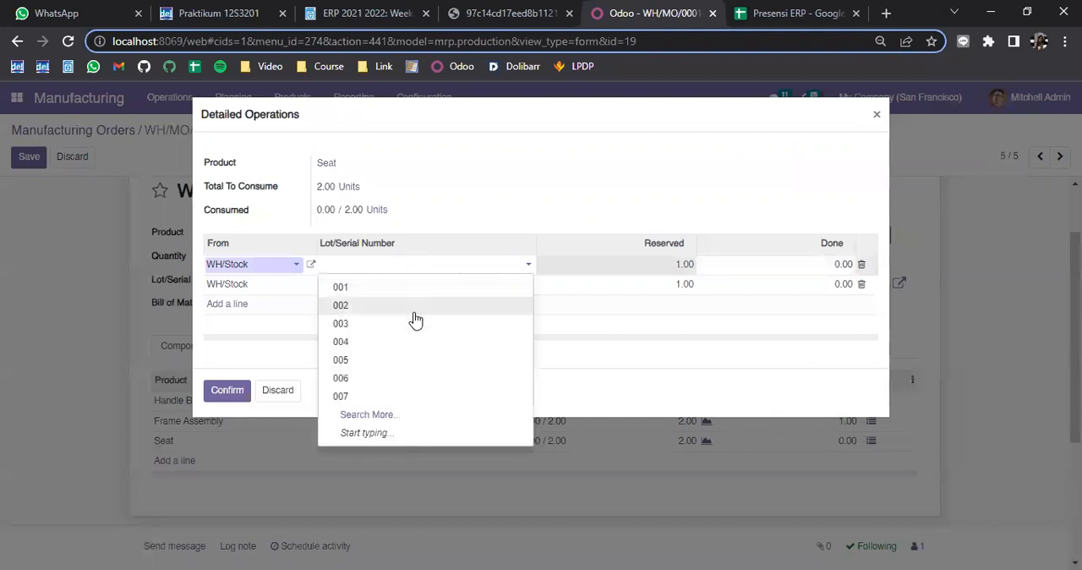
{"action": "left_click", "coordinate": [415, 290]}
{"action": "left_click", "coordinate": [819, 267]}
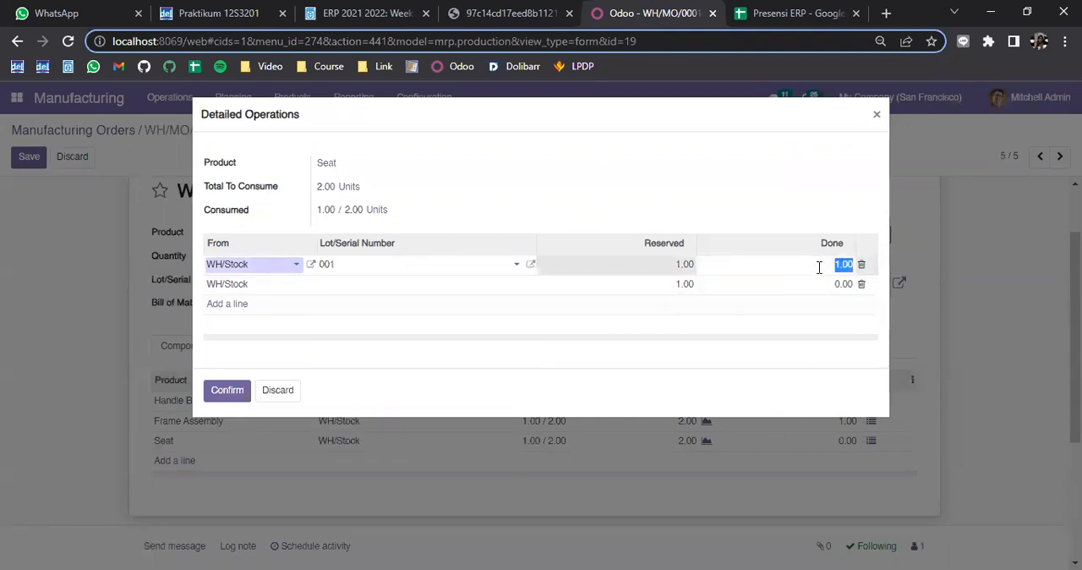
{"action": "left_click", "coordinate": [685, 184]}
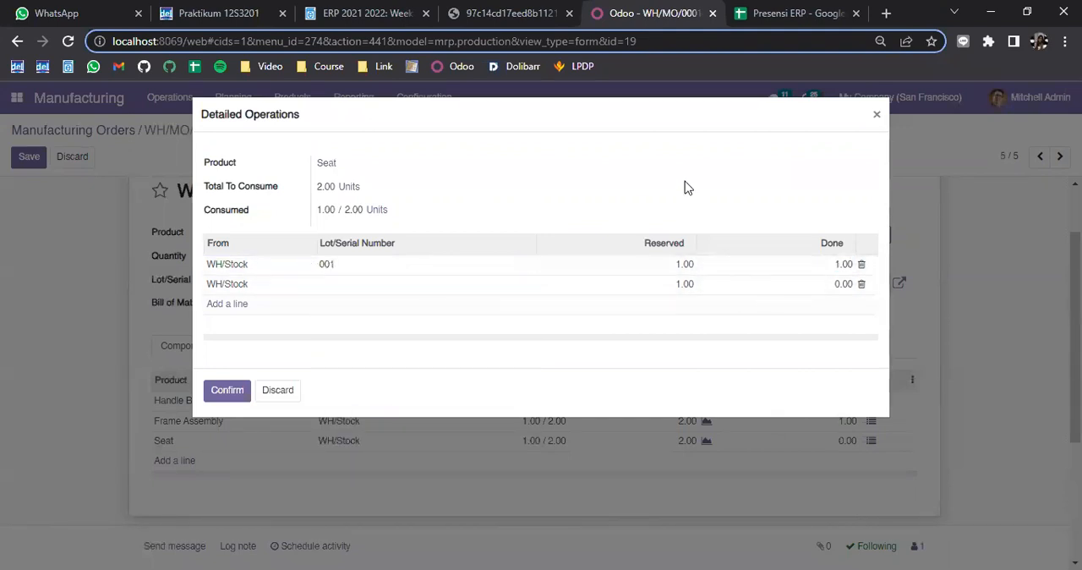
{"action": "left_click", "coordinate": [233, 391]}
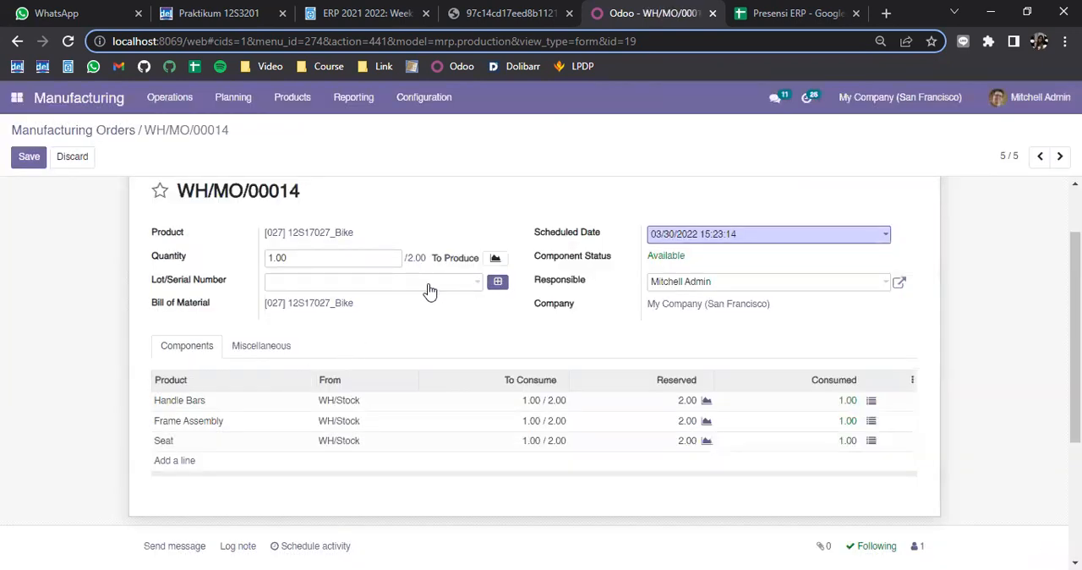
Generate a new lot/serial number for the finished Bike on the manufacturing order
{"action": "scroll", "coordinate": [366, 249], "scroll_direction": "up", "scroll_amount": 1}
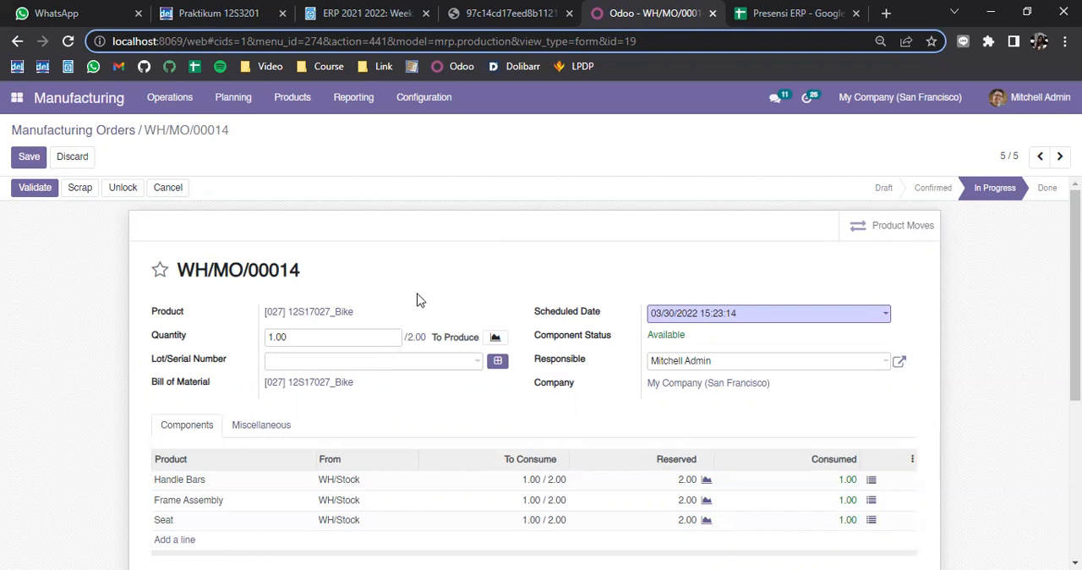
{"action": "left_click", "coordinate": [478, 362]}
{"action": "left_click", "coordinate": [498, 364]}
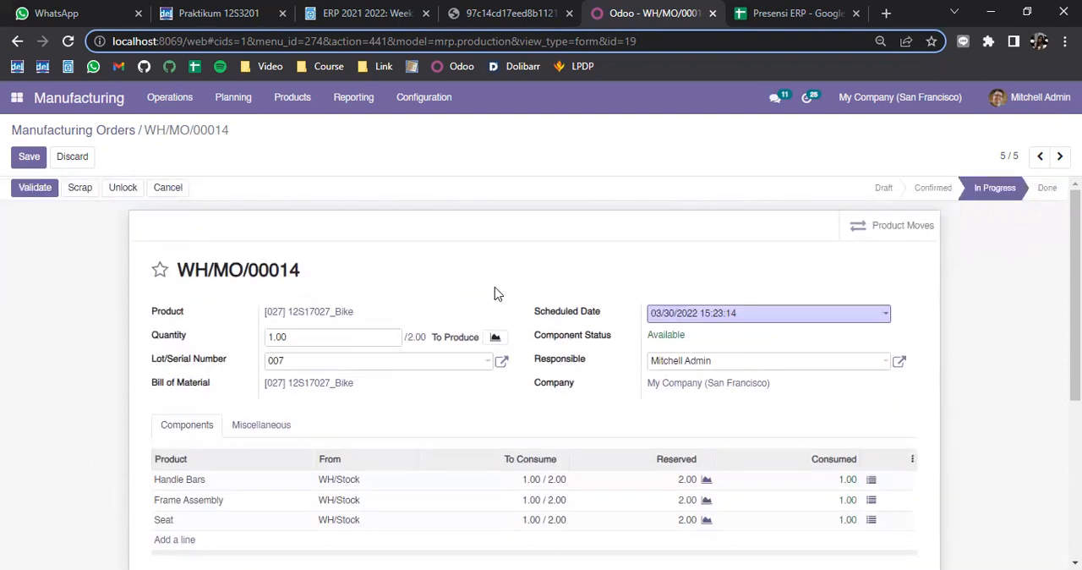
{"action": "scroll", "coordinate": [397, 317], "scroll_direction": "down", "scroll_amount": 1}
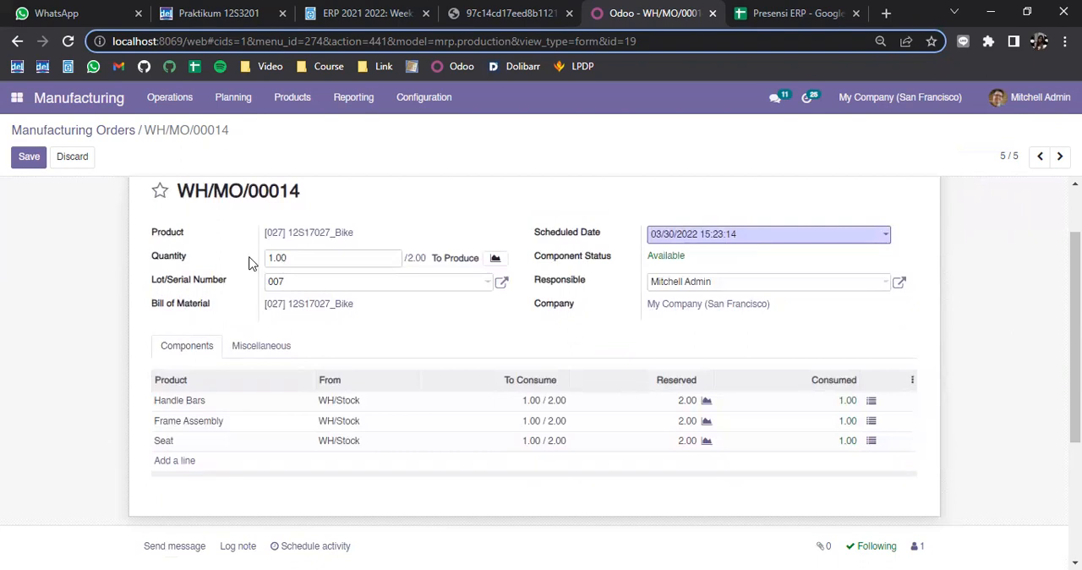
{"action": "scroll", "coordinate": [279, 321], "scroll_direction": "up", "scroll_amount": 1}
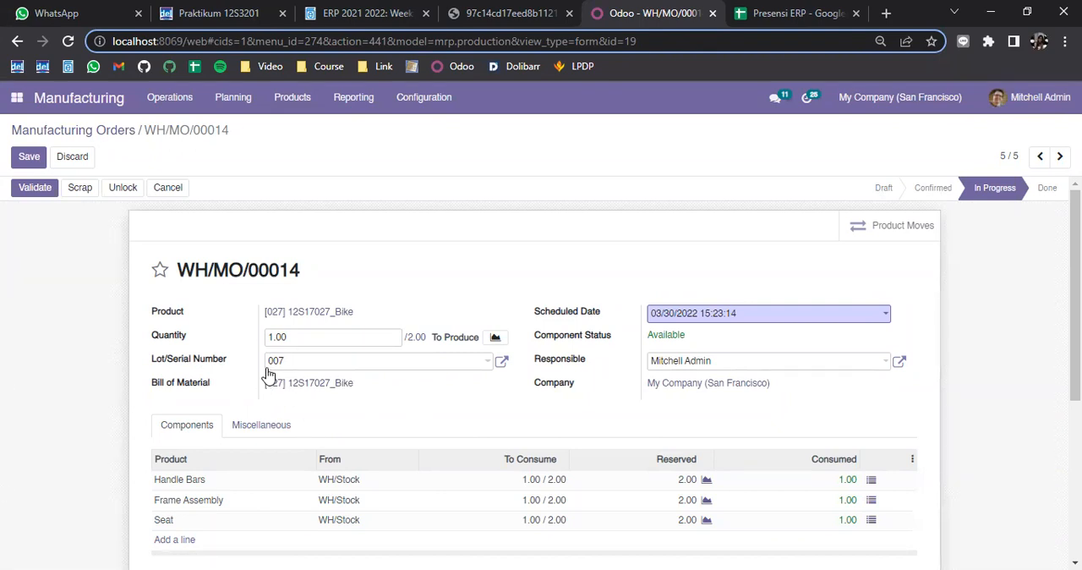
Try to validate the Bike manufacturing order WH/MO/00014
{"action": "left_click", "coordinate": [36, 191]}
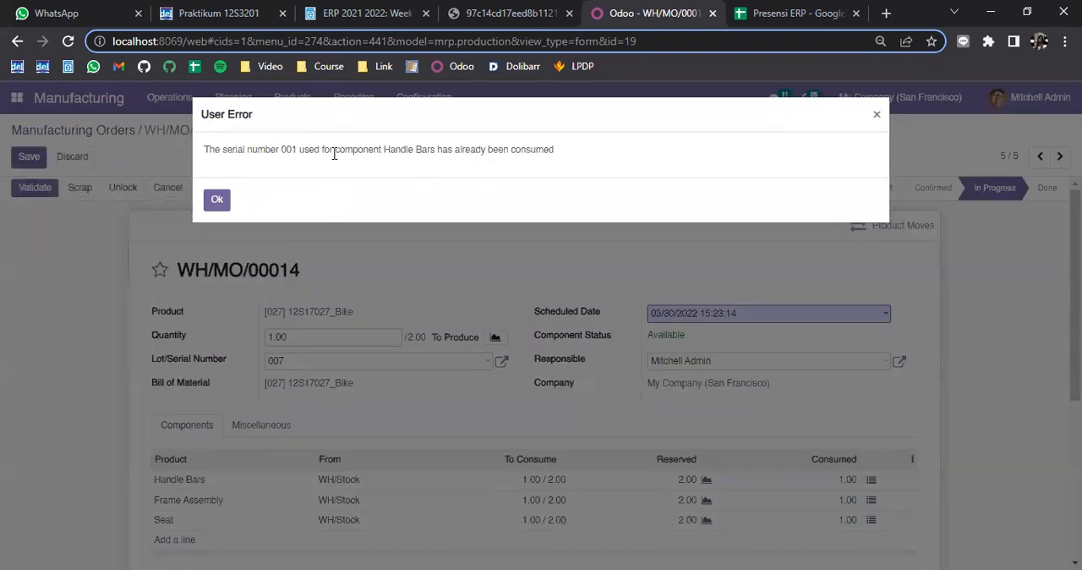
{"action": "left_click_drag", "start_coordinate": [383, 149], "coordinate": [441, 154]}
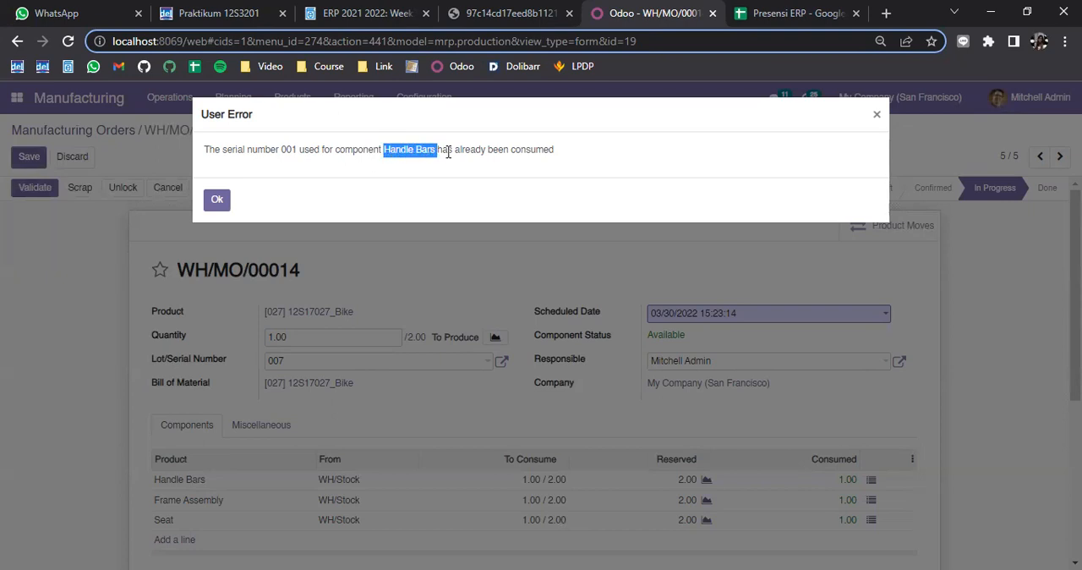
{"action": "left_click_drag", "start_coordinate": [281, 149], "coordinate": [296, 149]}
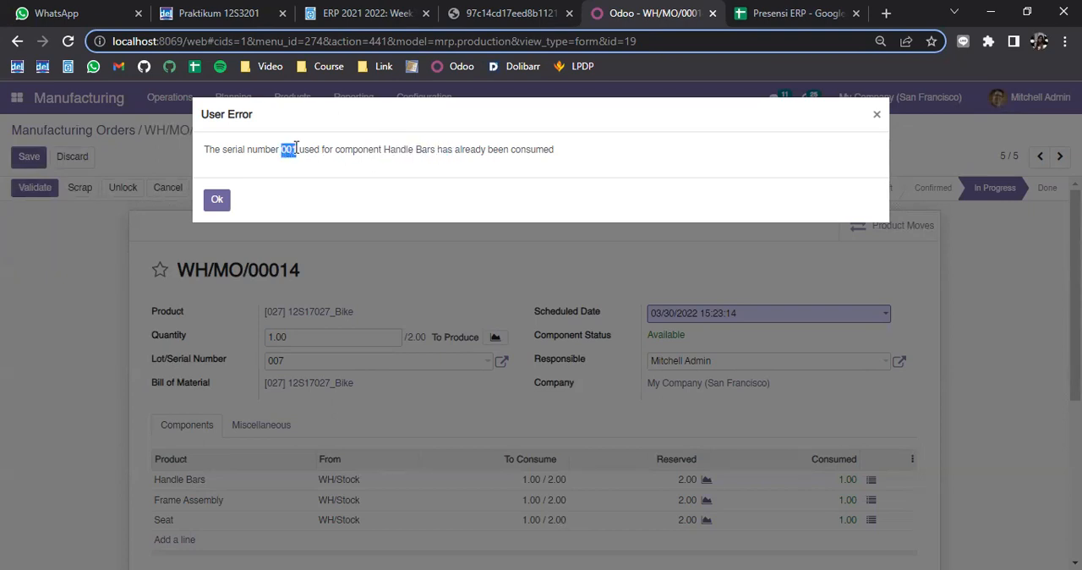
{"action": "left_click", "coordinate": [219, 200]}
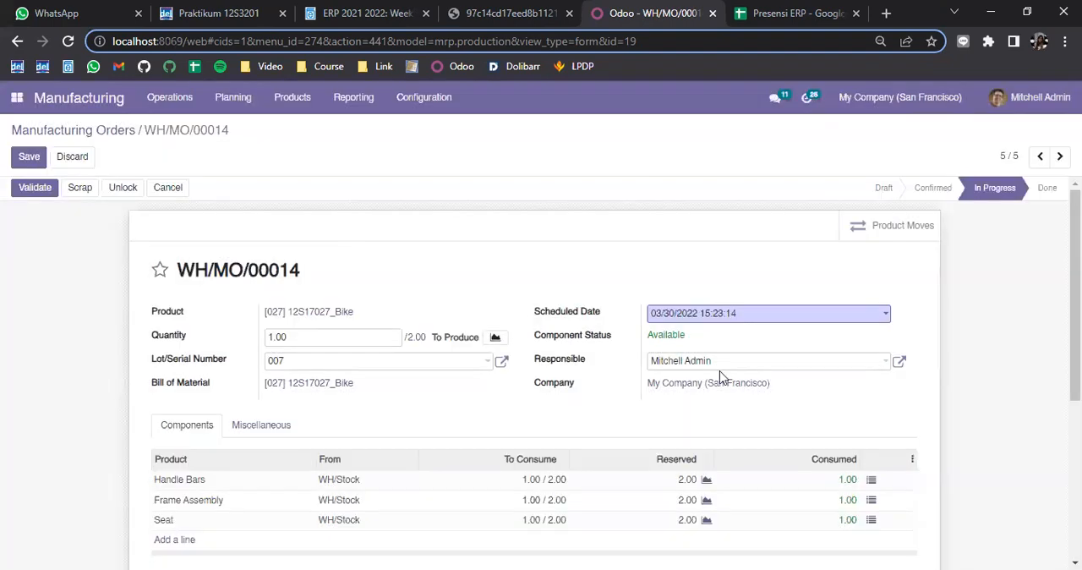
Change the serial number of the first Handle Bars line to 007, confirm it and try validating the order again
{"action": "left_click", "coordinate": [871, 483]}
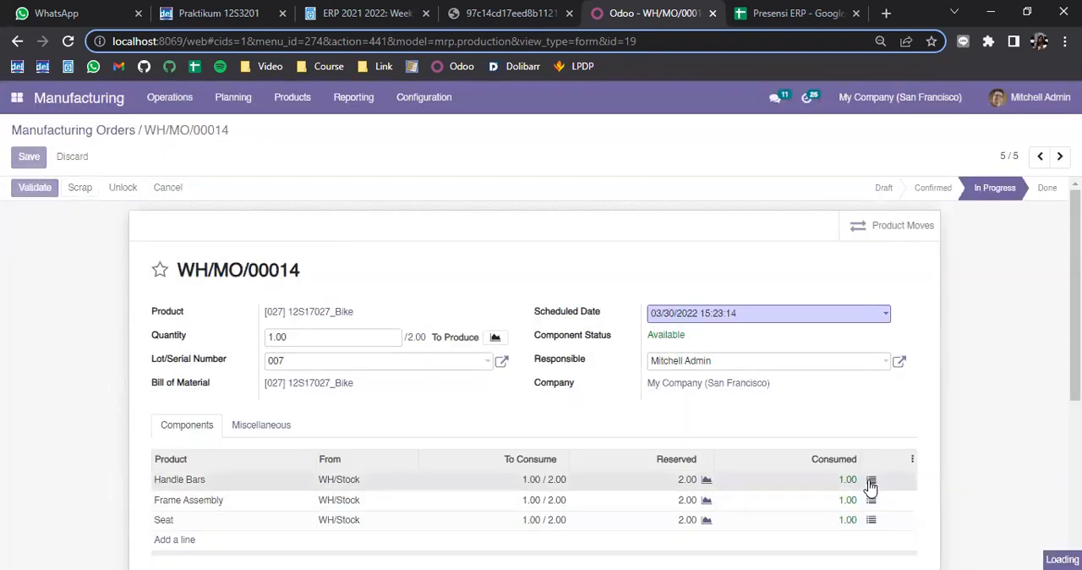
{"action": "left_click", "coordinate": [378, 269]}
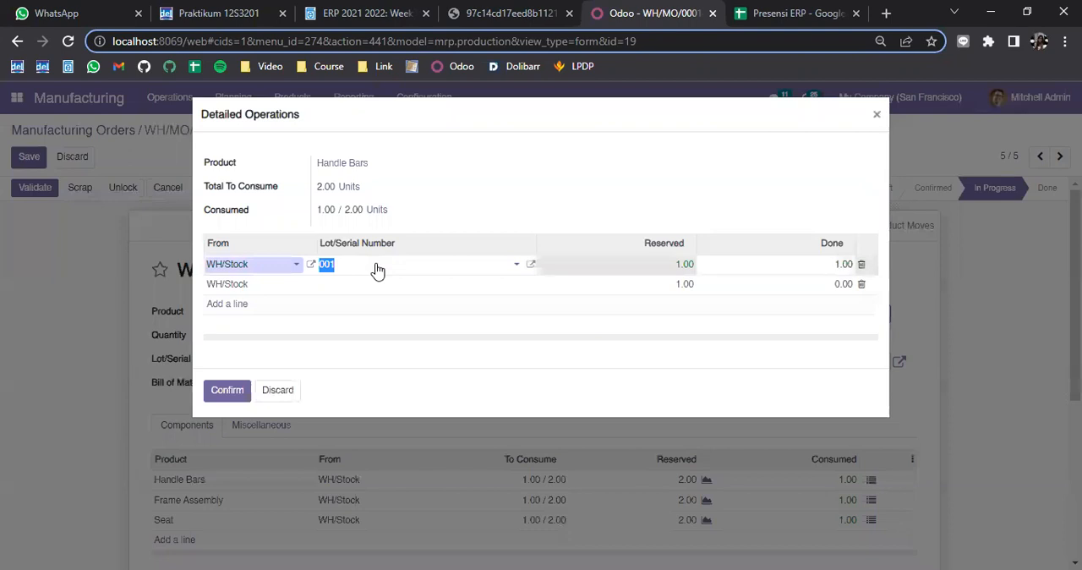
{"action": "left_click", "coordinate": [379, 270]}
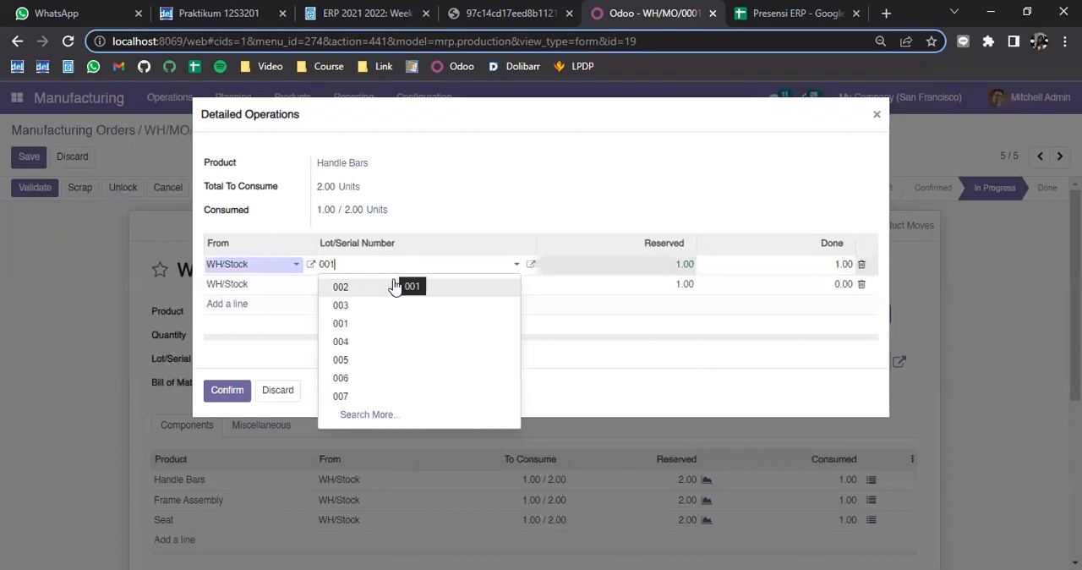
{"action": "left_click", "coordinate": [425, 397]}
{"action": "left_click", "coordinate": [223, 392]}
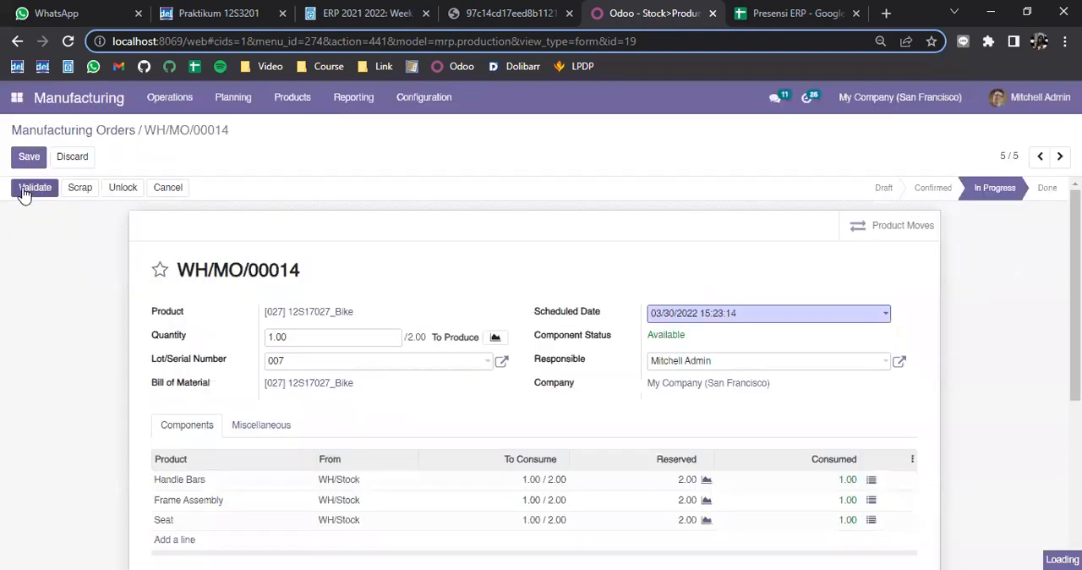
{"action": "left_click", "coordinate": [35, 188]}
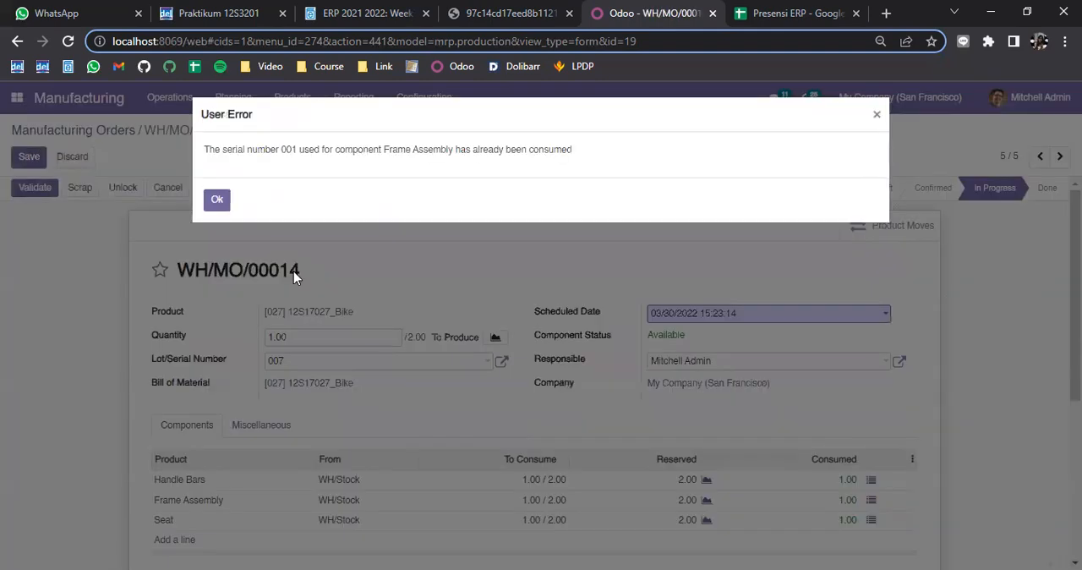
{"action": "left_click", "coordinate": [217, 201]}
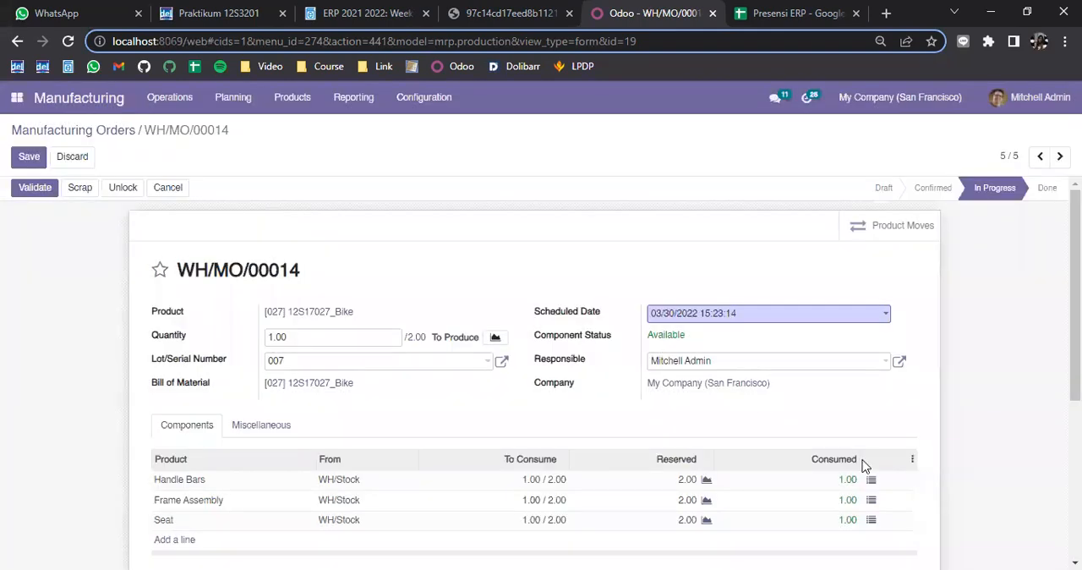
Change the serial number of the first Frame Assembly line to 007 and confirm the consumption
{"action": "left_click", "coordinate": [871, 500]}
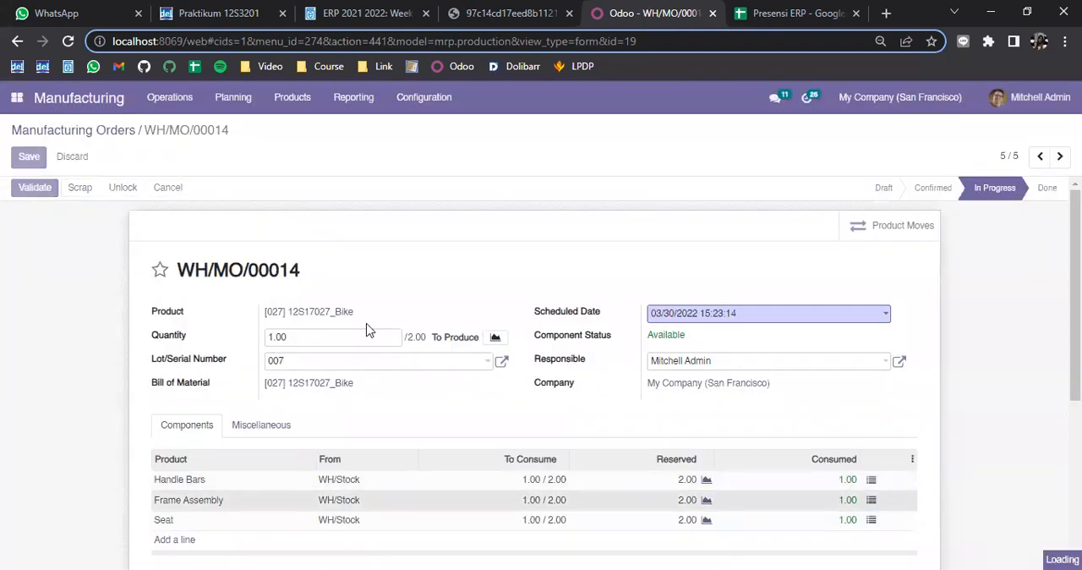
{"action": "left_click", "coordinate": [337, 272]}
{"action": "left_click", "coordinate": [339, 272]}
{"action": "left_click", "coordinate": [389, 393]}
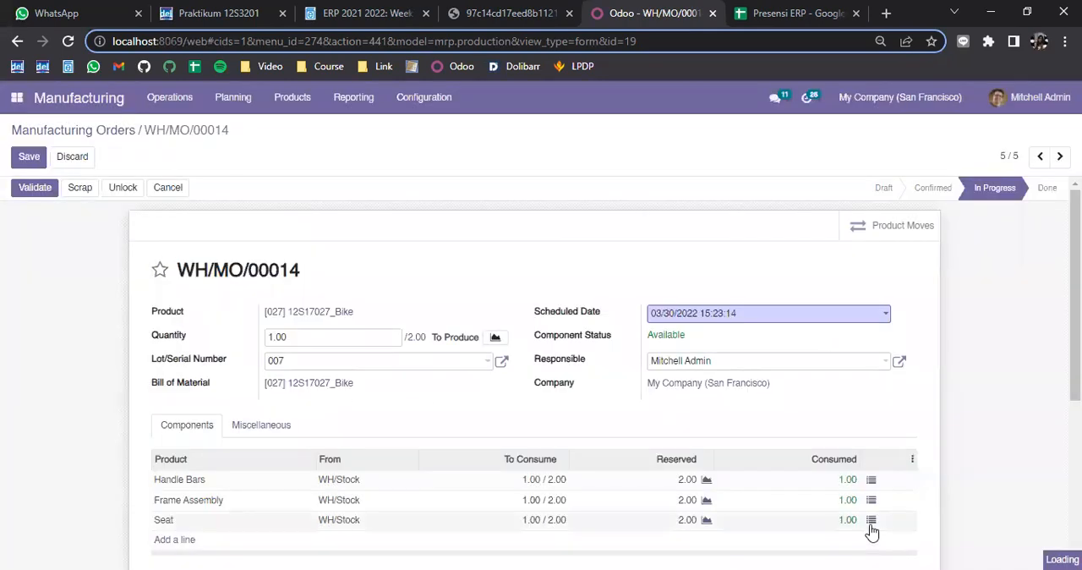
Replace the serial number of the first Seat line with new number 011 and confirm the consumption
{"action": "left_click", "coordinate": [871, 520]}
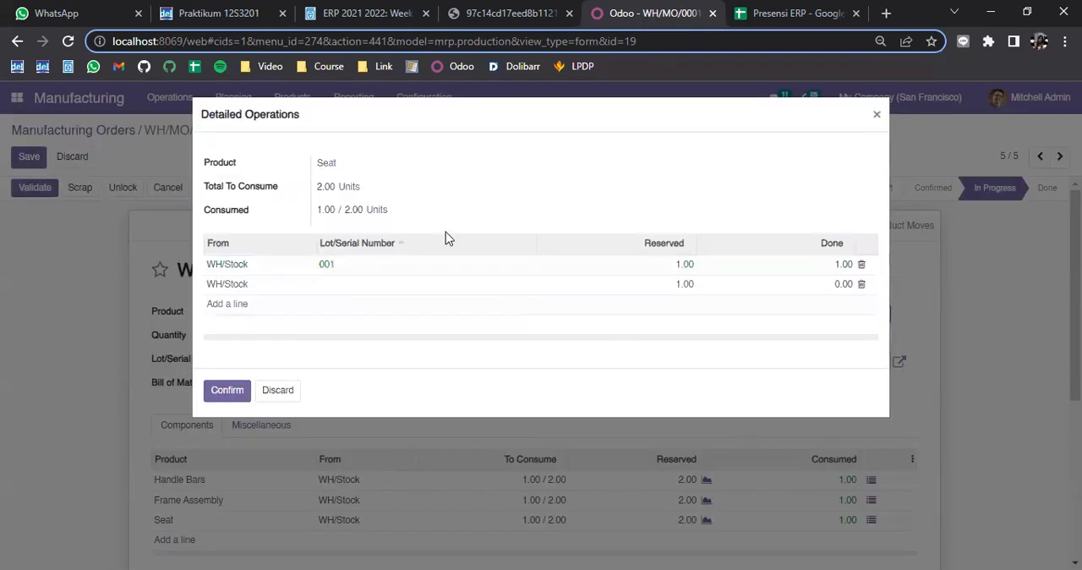
{"action": "left_click", "coordinate": [447, 267]}
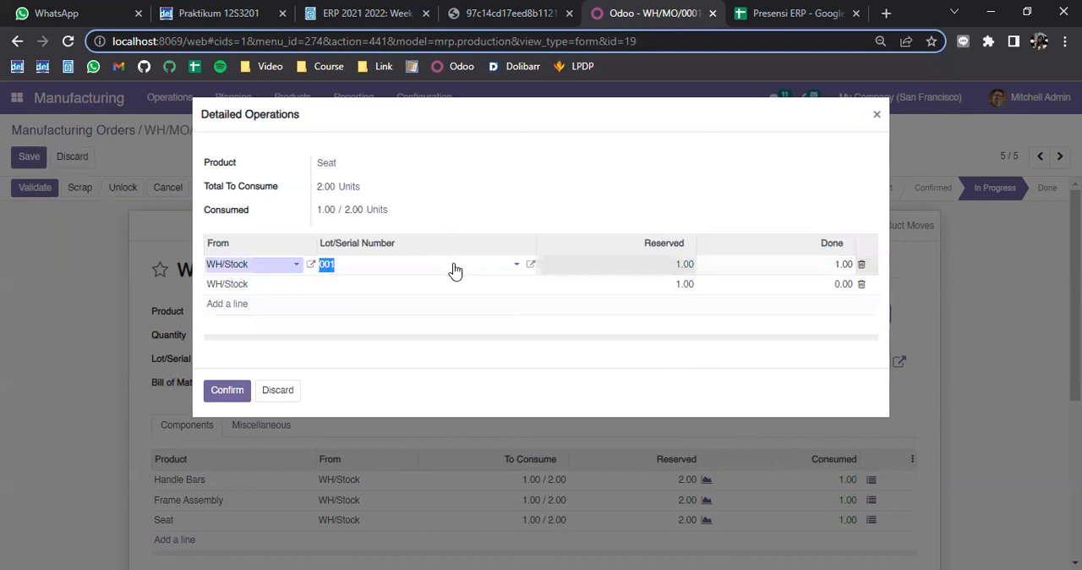
{"action": "left_click", "coordinate": [454, 270]}
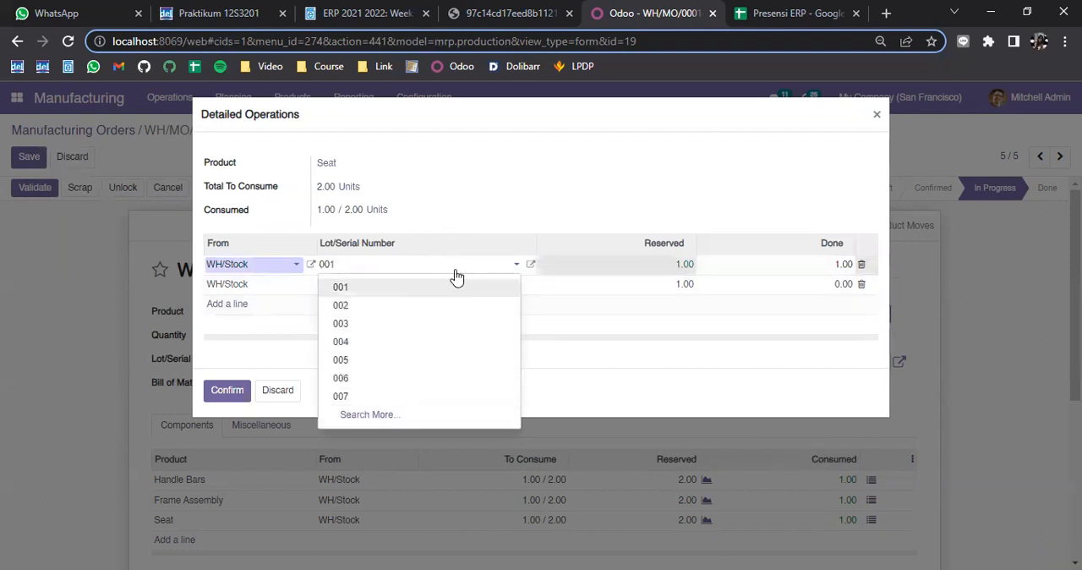
{"action": "key", "text": "BackSpace"}
{"action": "key", "text": "BackSpace"}
{"action": "type", "text": "11"}
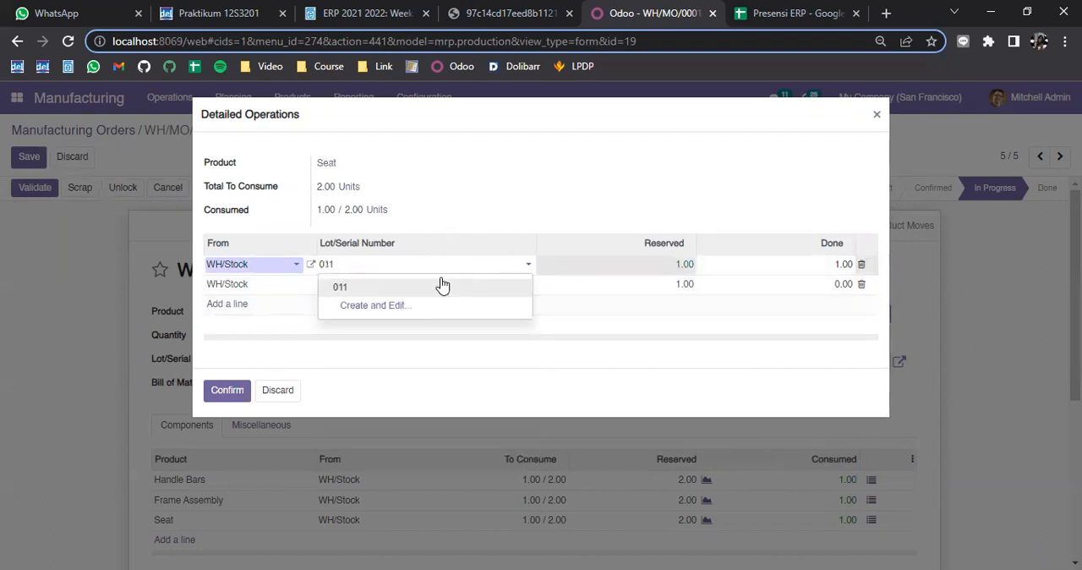
{"action": "left_click", "coordinate": [442, 286]}
{"action": "left_click", "coordinate": [227, 391]}
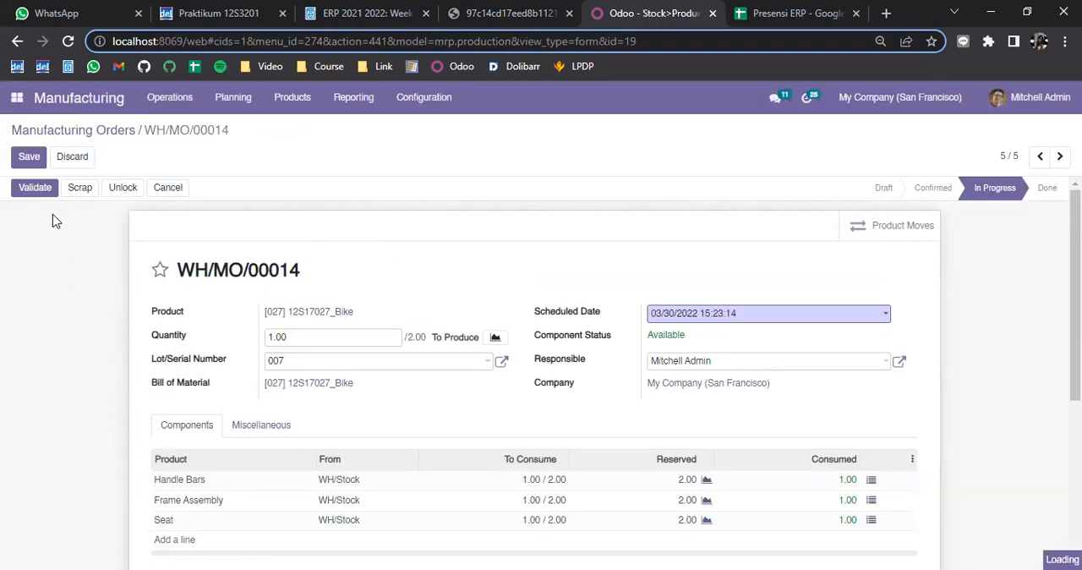
Validate the Bike manufacturing order and create a backorder for the remaining quantity
{"action": "left_click", "coordinate": [37, 190]}
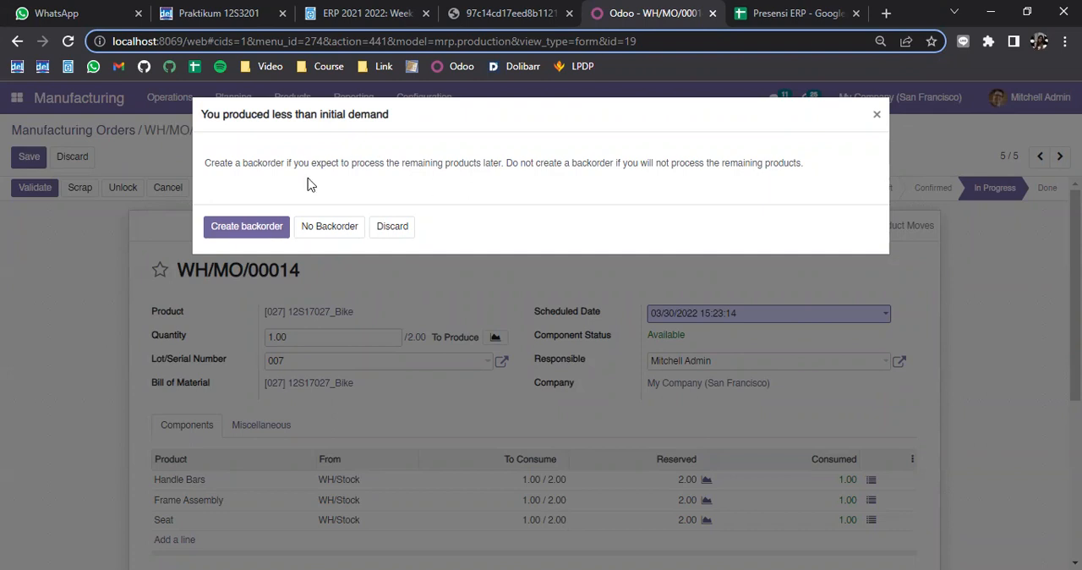
{"action": "left_click", "coordinate": [263, 230]}
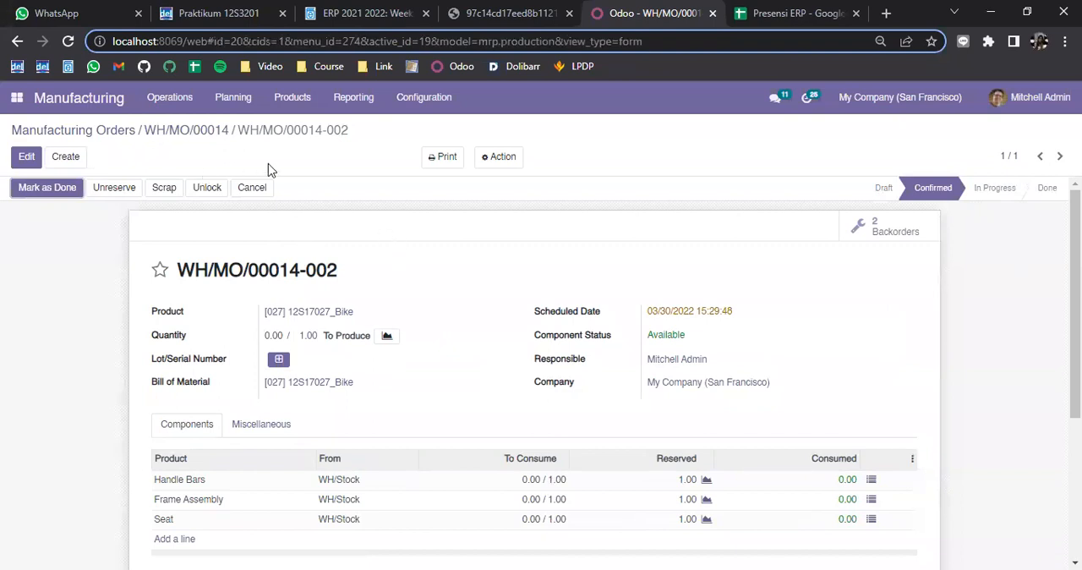
{"action": "scroll", "coordinate": [446, 269], "scroll_direction": "down", "scroll_amount": 1}
{"action": "scroll", "coordinate": [614, 286], "scroll_direction": "up", "scroll_amount": 1}
{"action": "scroll", "coordinate": [416, 371], "scroll_direction": "down", "scroll_amount": 1}
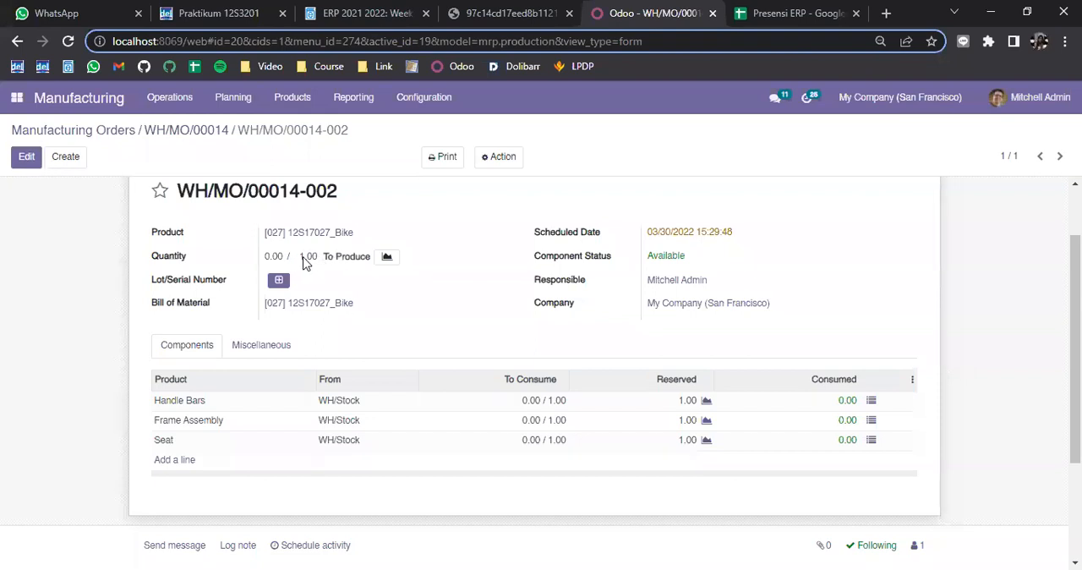
{"action": "scroll", "coordinate": [398, 274], "scroll_direction": "up", "scroll_amount": 1}
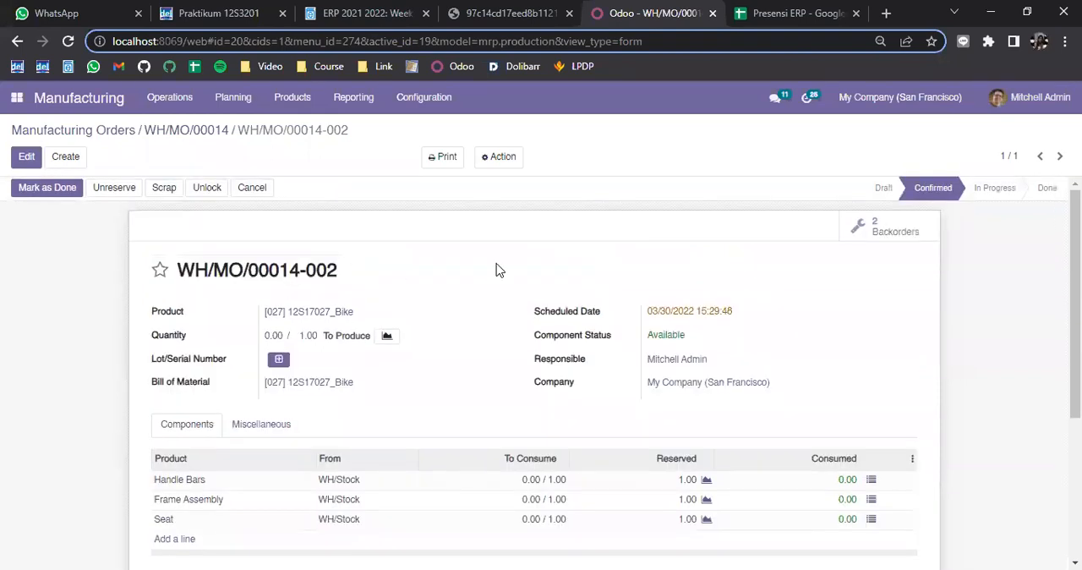
Assign serial number 006 to the Handle Bars component of backorder WH/MO/00014-002 and confirm the consumption
{"action": "left_click", "coordinate": [871, 479]}
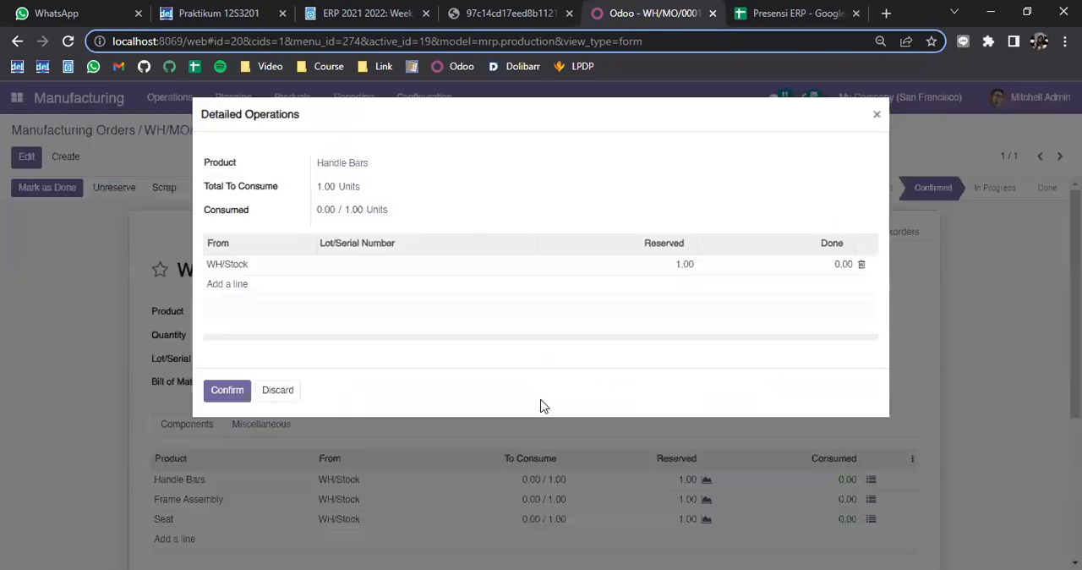
{"action": "left_click", "coordinate": [441, 269]}
{"action": "left_click", "coordinate": [444, 277]}
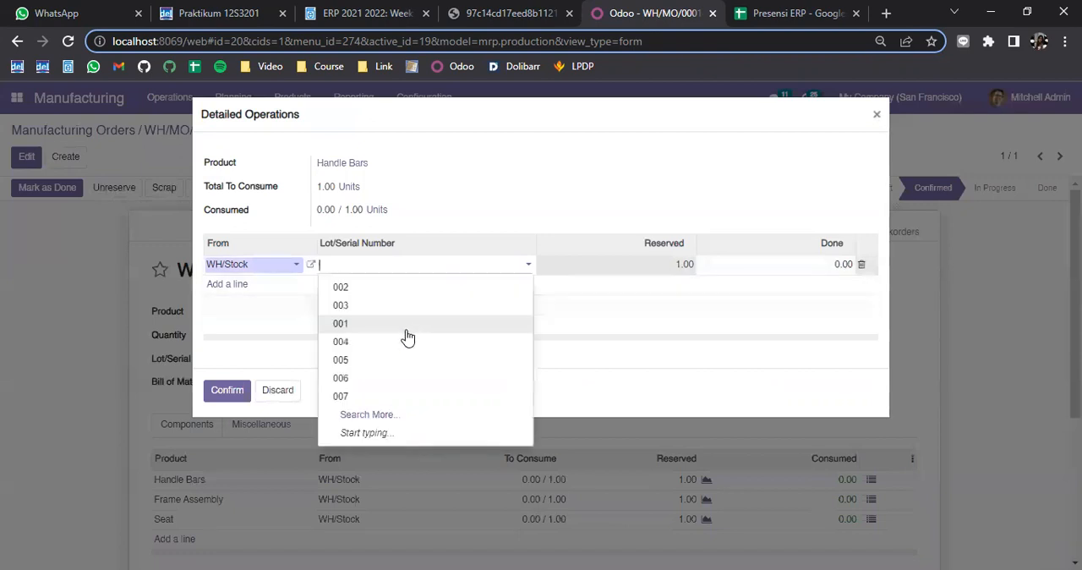
{"action": "left_click", "coordinate": [386, 378]}
{"action": "left_click", "coordinate": [240, 396]}
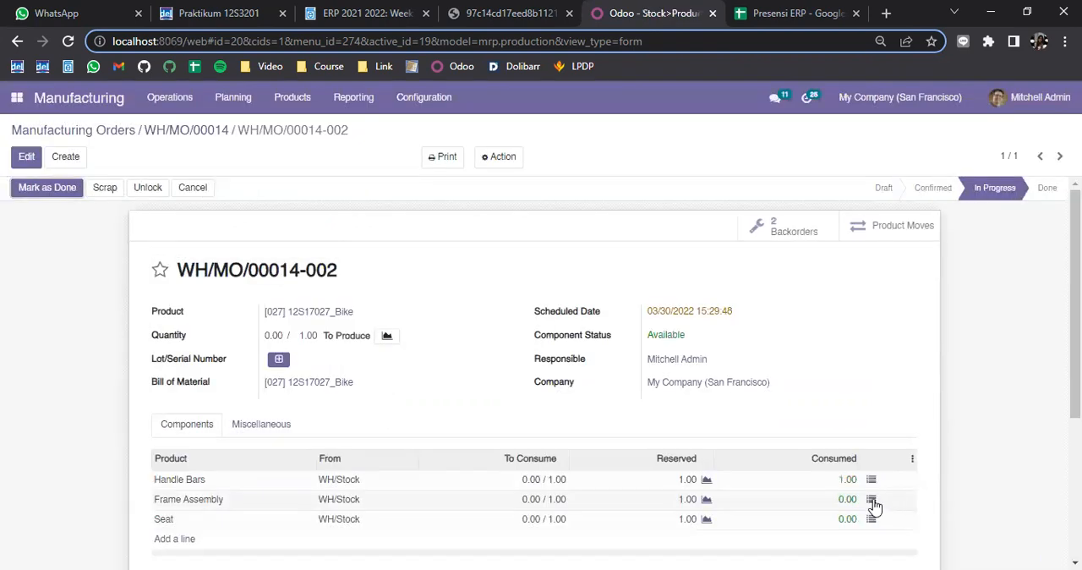
Assign serial number 006 to the Frame Assembly component of backorder WH/MO/00014-002 and confirm the consumption
{"action": "left_click", "coordinate": [872, 501]}
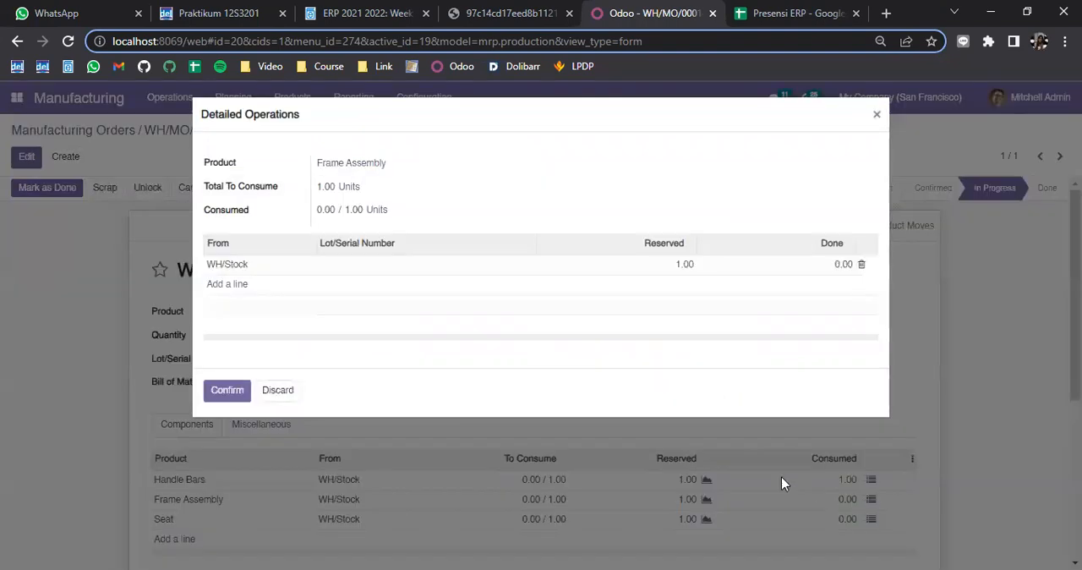
{"action": "left_click", "coordinate": [515, 278]}
{"action": "left_click", "coordinate": [515, 274]}
{"action": "left_click", "coordinate": [336, 380]}
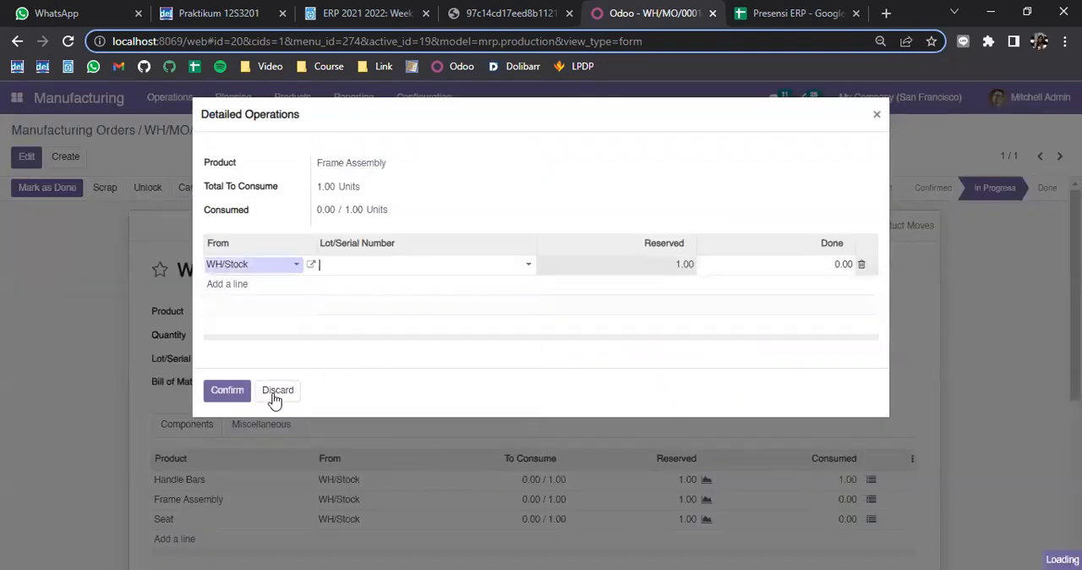
{"action": "left_click", "coordinate": [226, 390]}
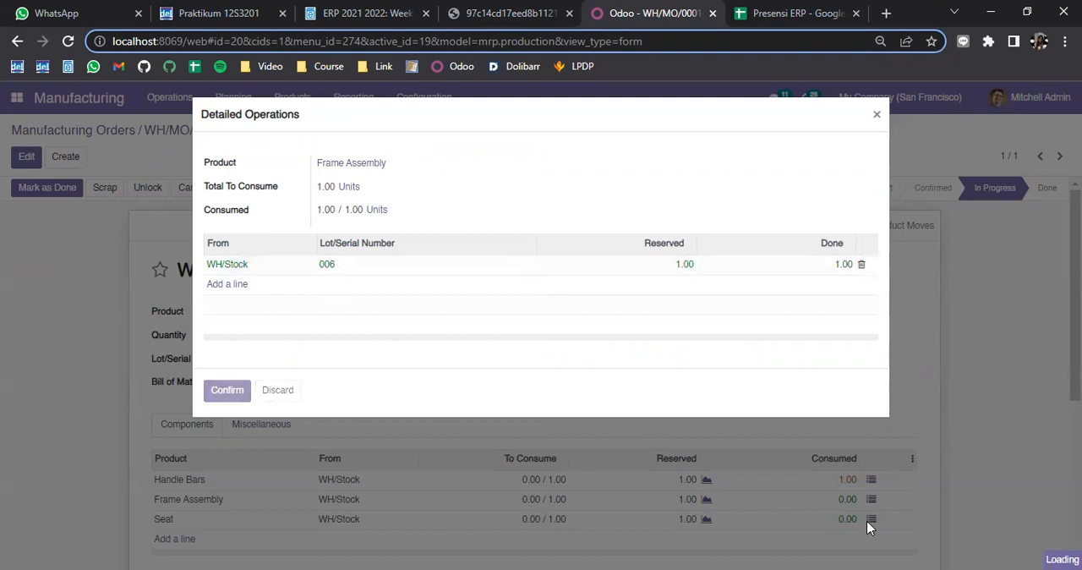
Assign serial number 012 to the Seat component of the backorder and confirm the consumption
{"action": "left_click", "coordinate": [872, 521]}
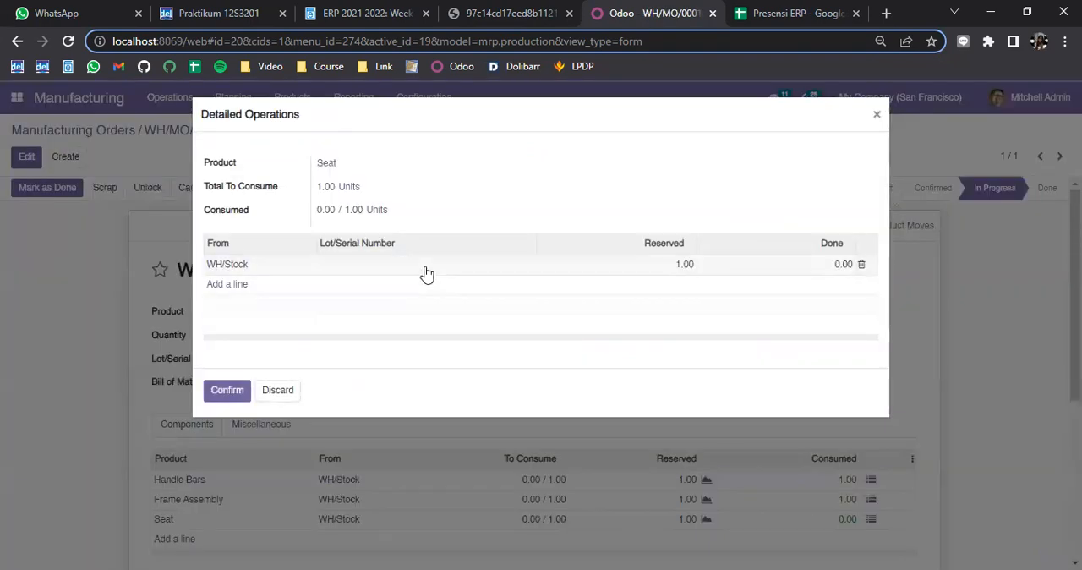
{"action": "left_click", "coordinate": [427, 275]}
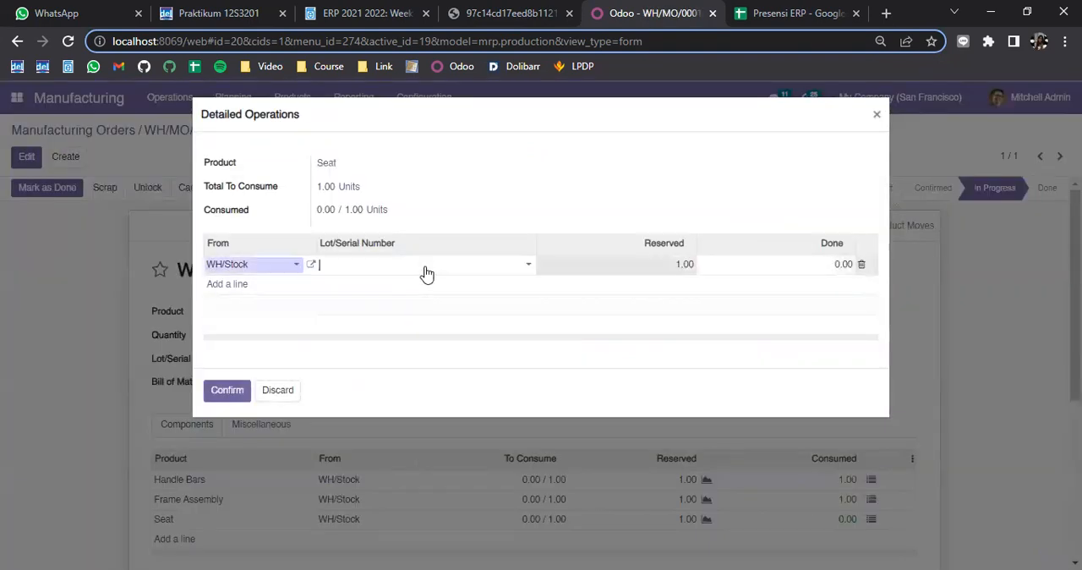
{"action": "type", "text": "012"}
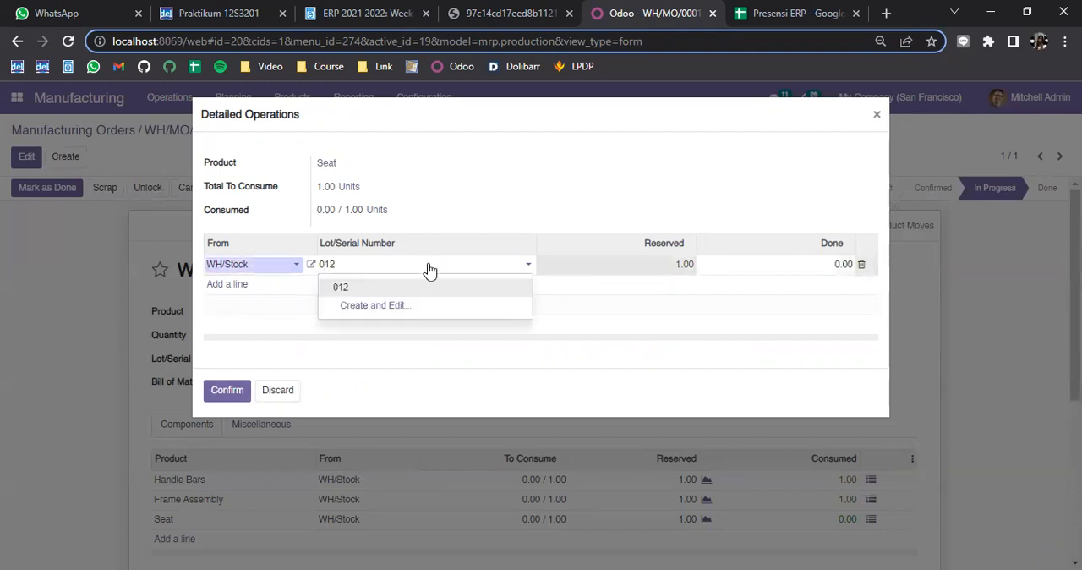
{"action": "left_click", "coordinate": [428, 289]}
{"action": "left_click", "coordinate": [218, 392]}
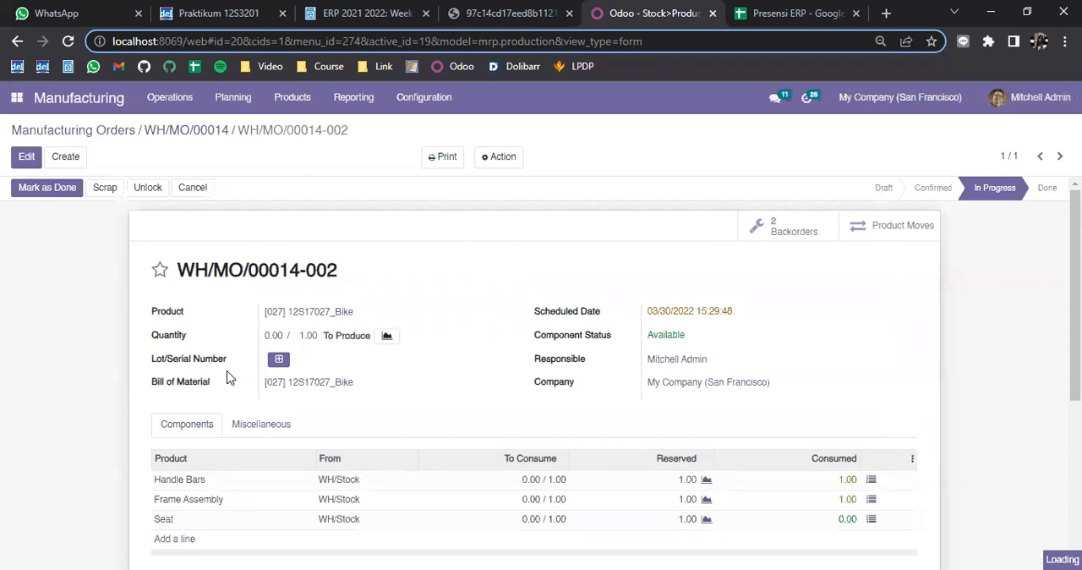
Set the produced Bike quantity to 1 and generate a serial number for the finished product
{"action": "left_click", "coordinate": [270, 336]}
{"action": "type", "text": "1"}
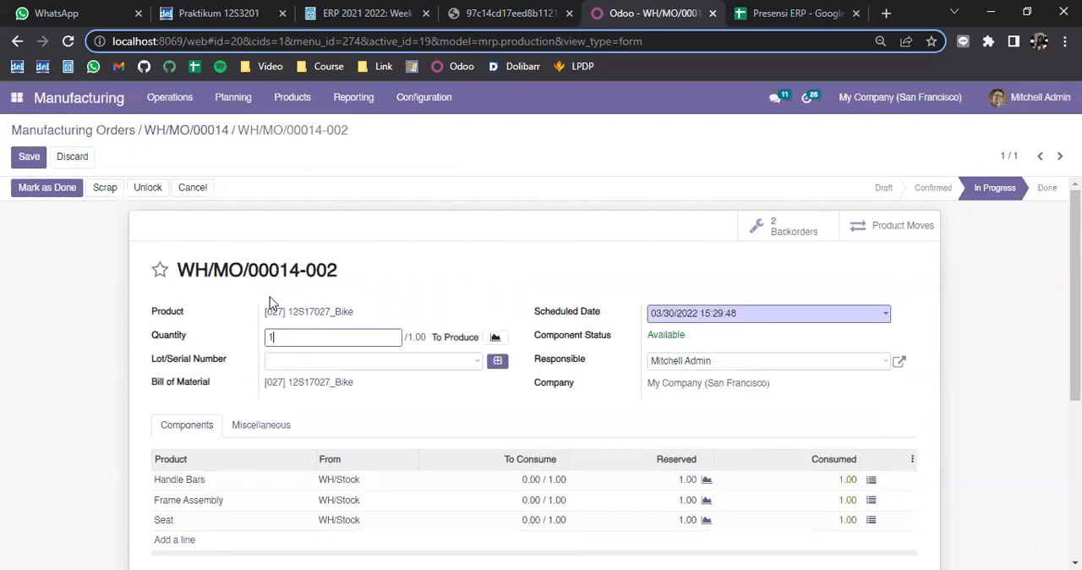
{"action": "left_click", "coordinate": [499, 362]}
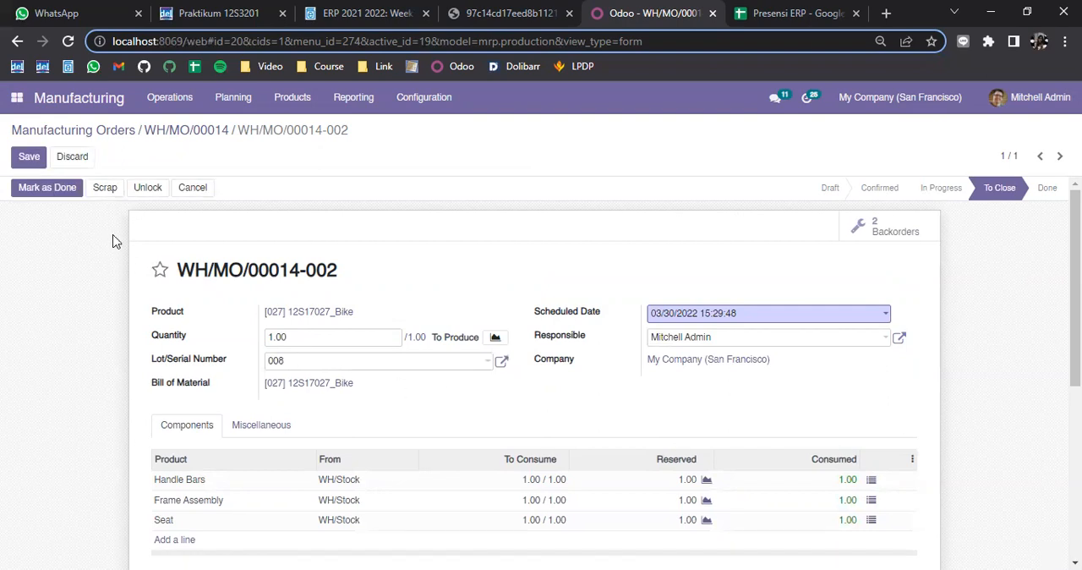
Try to mark backorder WH/MO/00014-002 as done
{"action": "scroll", "coordinate": [130, 252], "scroll_direction": "down", "scroll_amount": 1}
{"action": "scroll", "coordinate": [120, 243], "scroll_direction": "up", "scroll_amount": 1}
{"action": "left_click", "coordinate": [30, 189]}
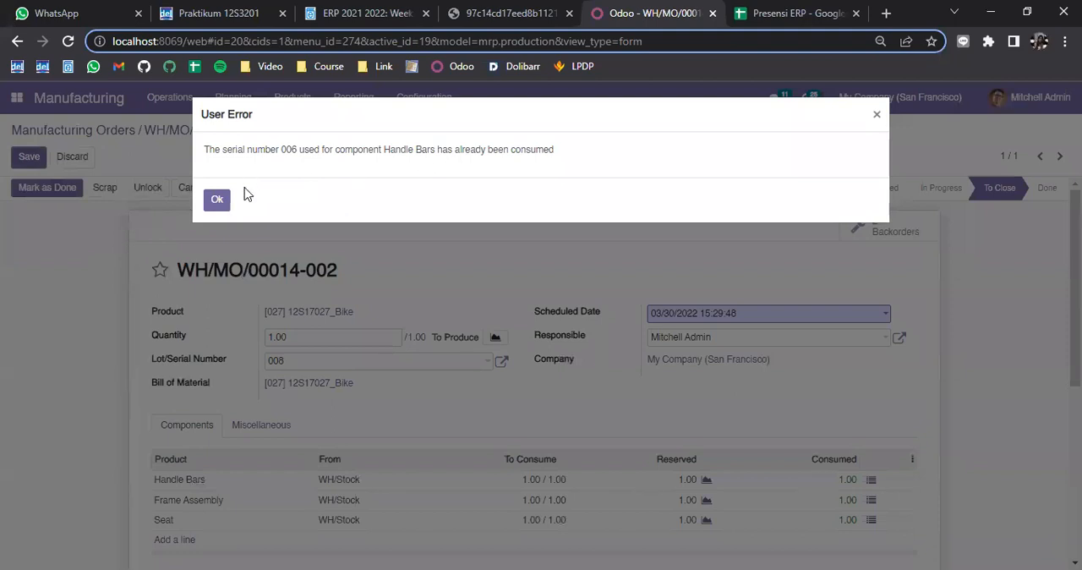
{"action": "left_click", "coordinate": [214, 199]}
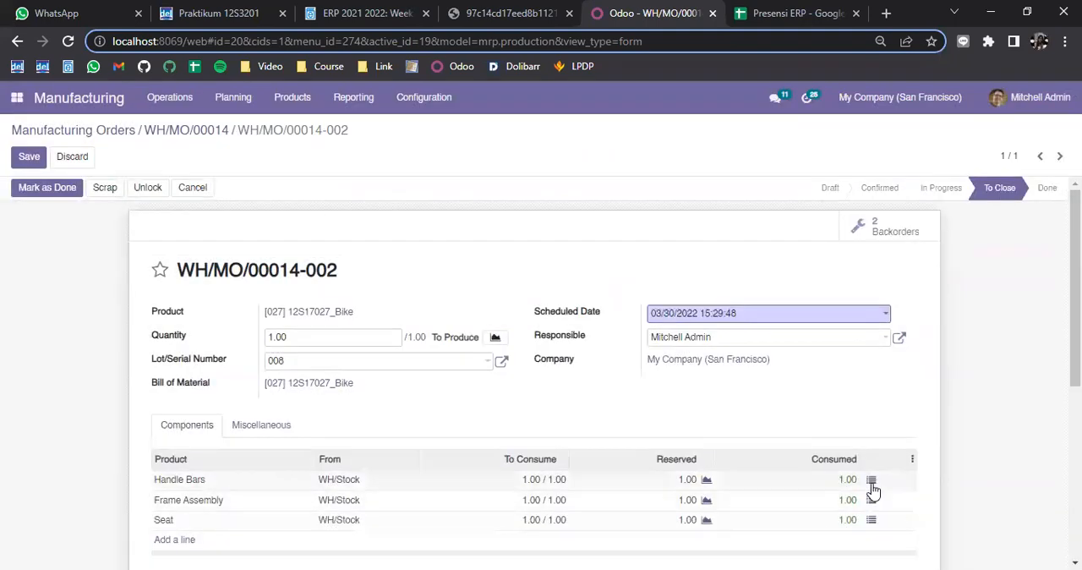
Change the Handle Bars serial number to 005, confirm the consumption, and try again to complete the backorder
{"action": "left_click", "coordinate": [871, 482]}
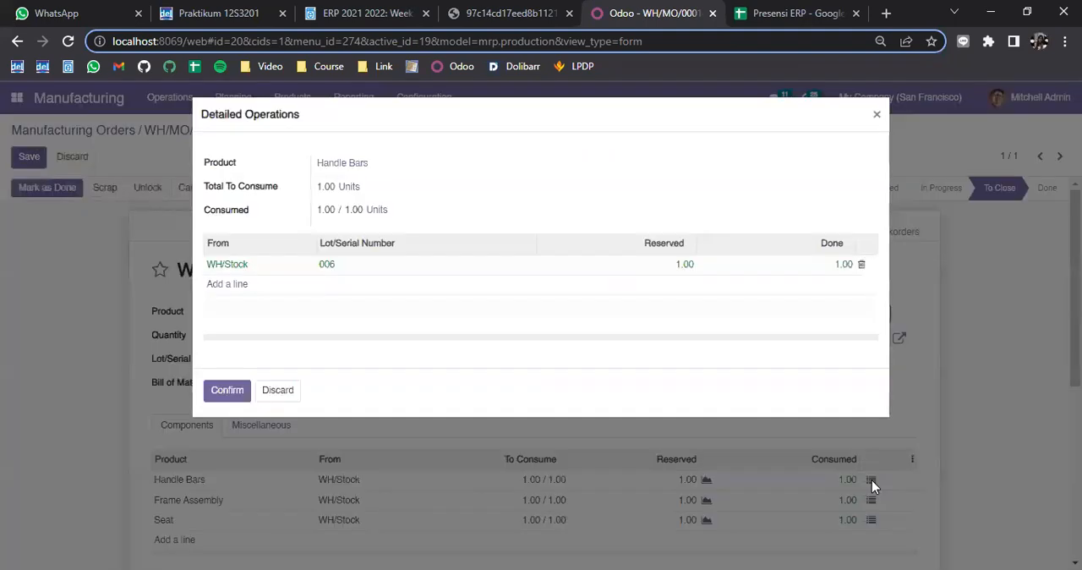
{"action": "left_click", "coordinate": [352, 266]}
{"action": "left_click", "coordinate": [370, 269]}
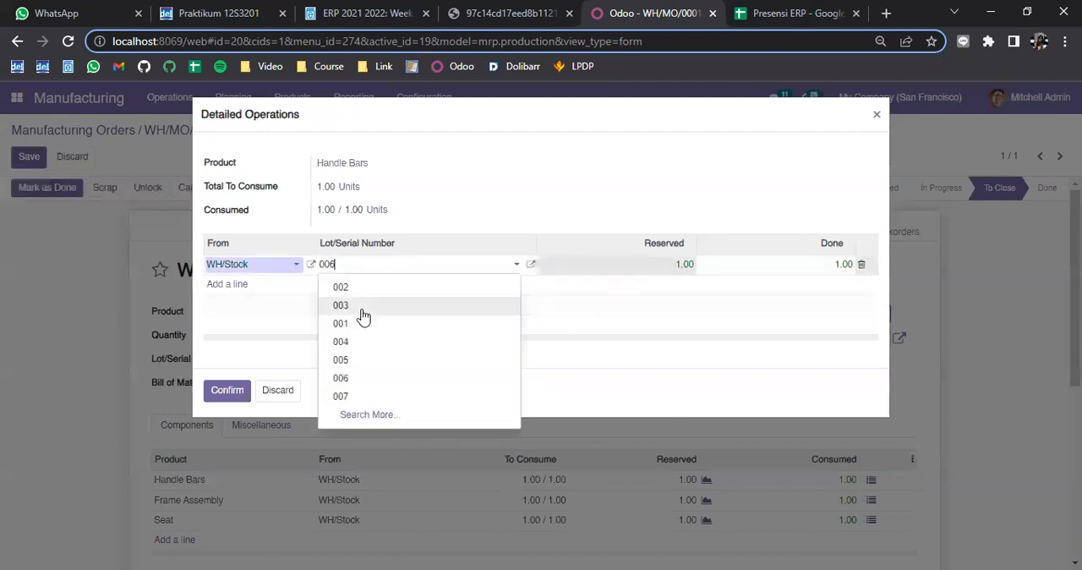
{"action": "left_click", "coordinate": [369, 360]}
{"action": "left_click", "coordinate": [230, 391]}
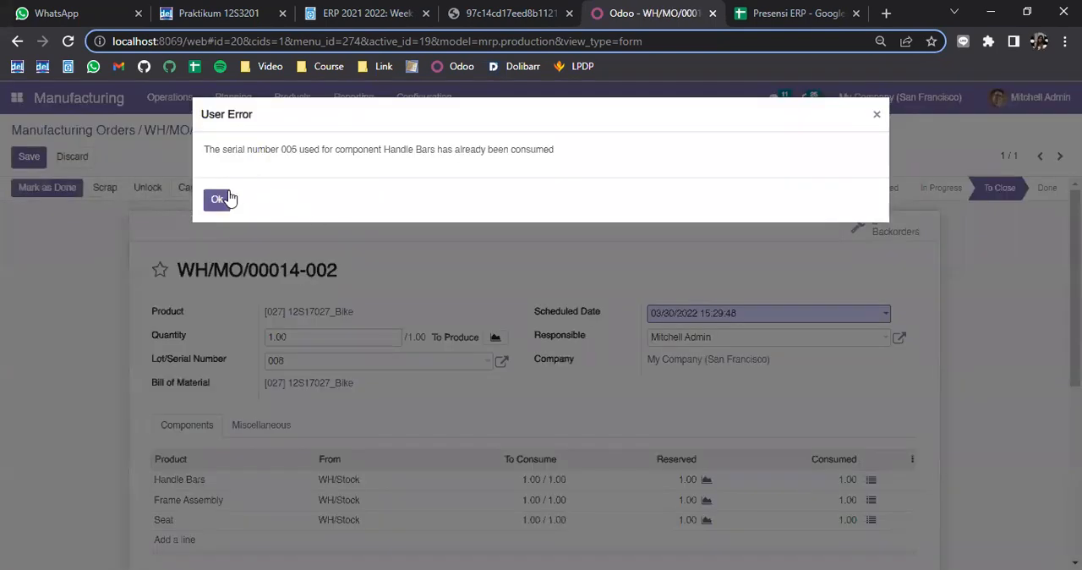
{"action": "left_click", "coordinate": [216, 198]}
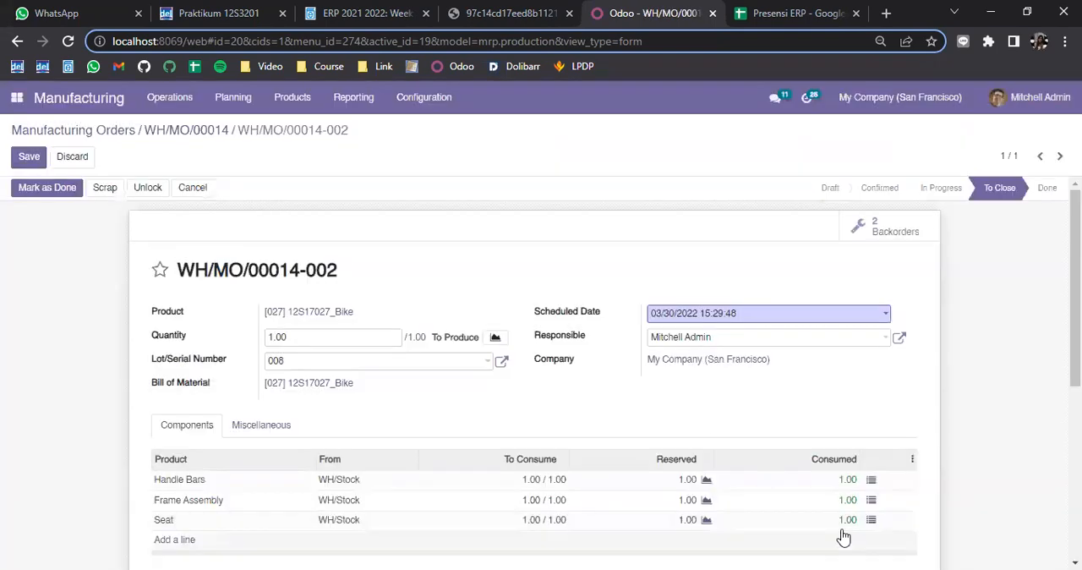
Check the serial numbers selectable for the Handle Bars component and close its detailed operations without changes
{"action": "left_click", "coordinate": [871, 481]}
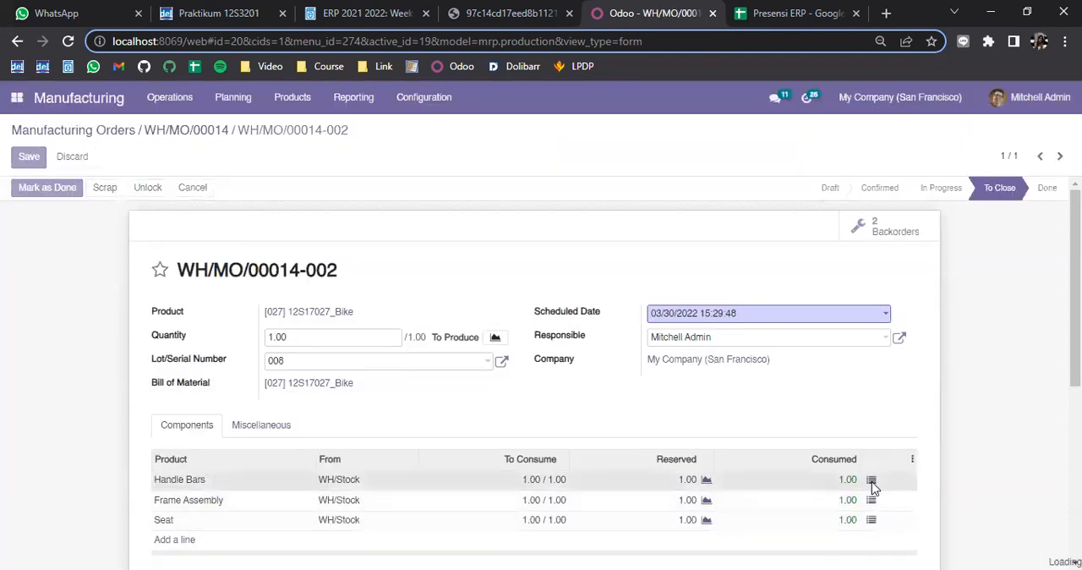
{"action": "left_click", "coordinate": [404, 271]}
{"action": "type", "text": "005"}
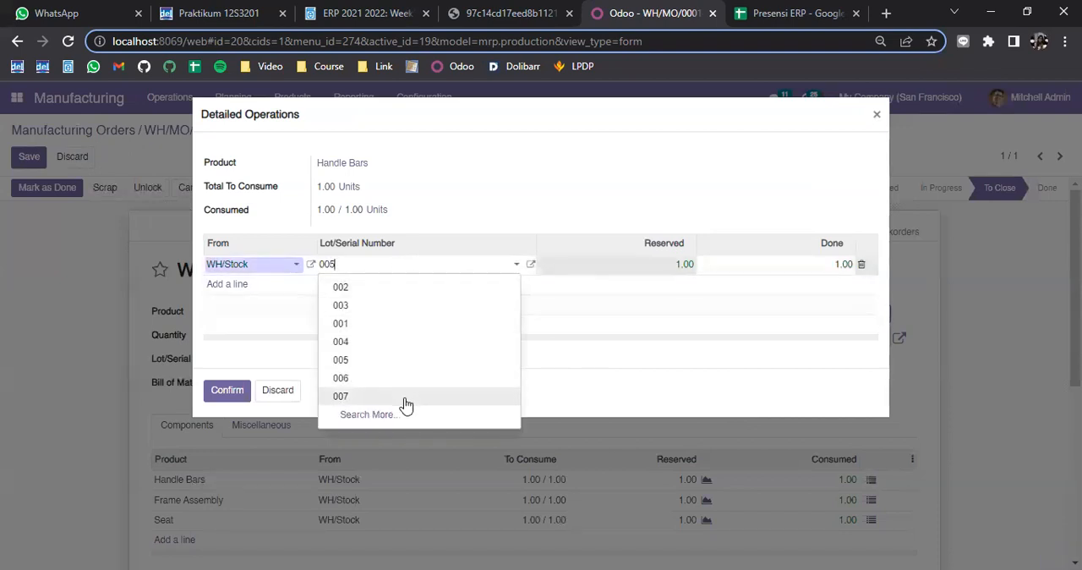
{"action": "left_click", "coordinate": [607, 400]}
{"action": "left_click", "coordinate": [348, 269]}
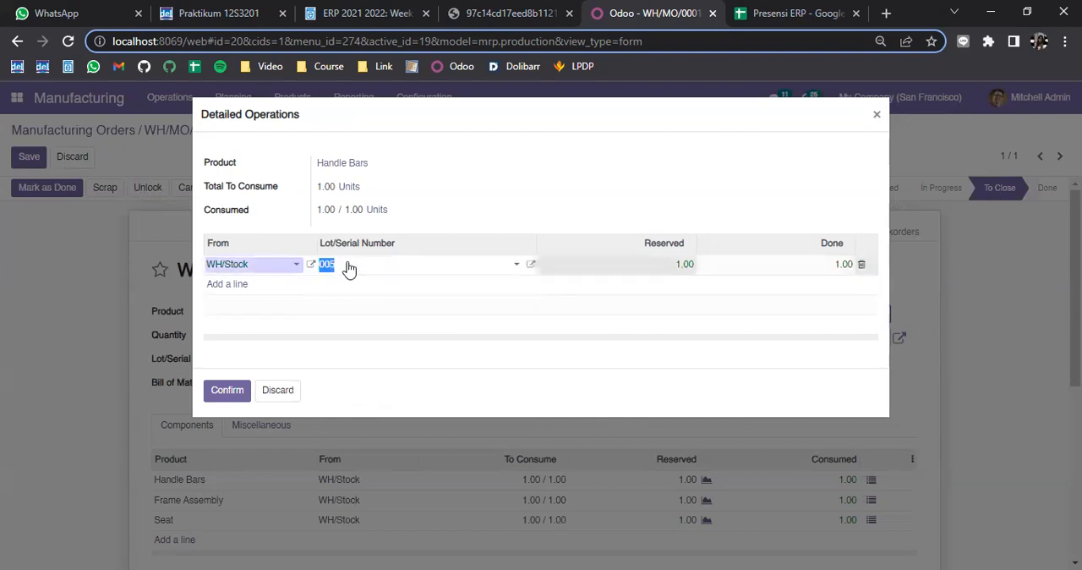
{"action": "left_click", "coordinate": [289, 401]}
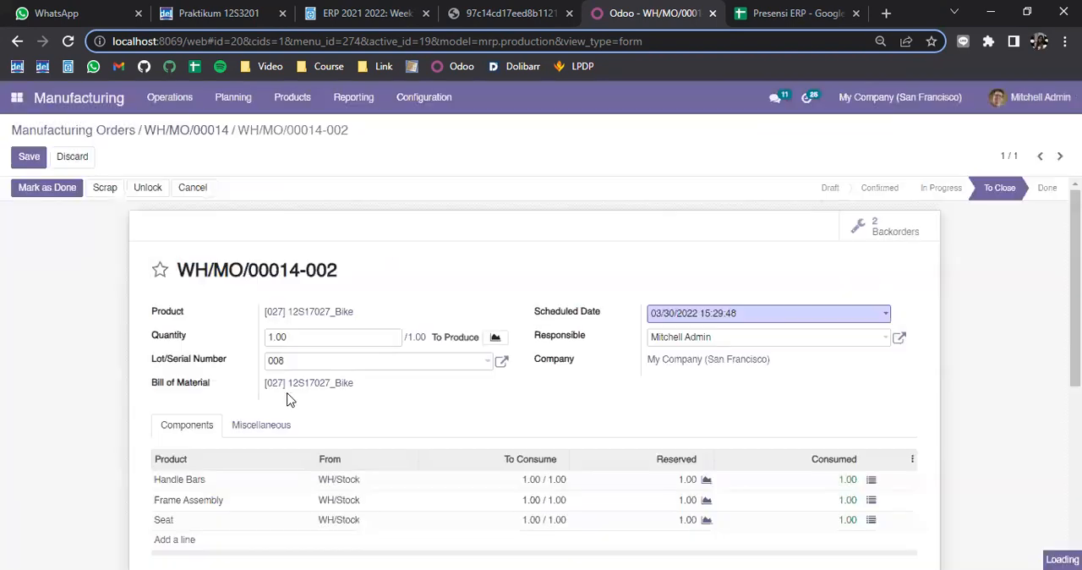
Save backorder WH/MO/00014-002 and review its component lines
{"action": "left_click", "coordinate": [42, 163]}
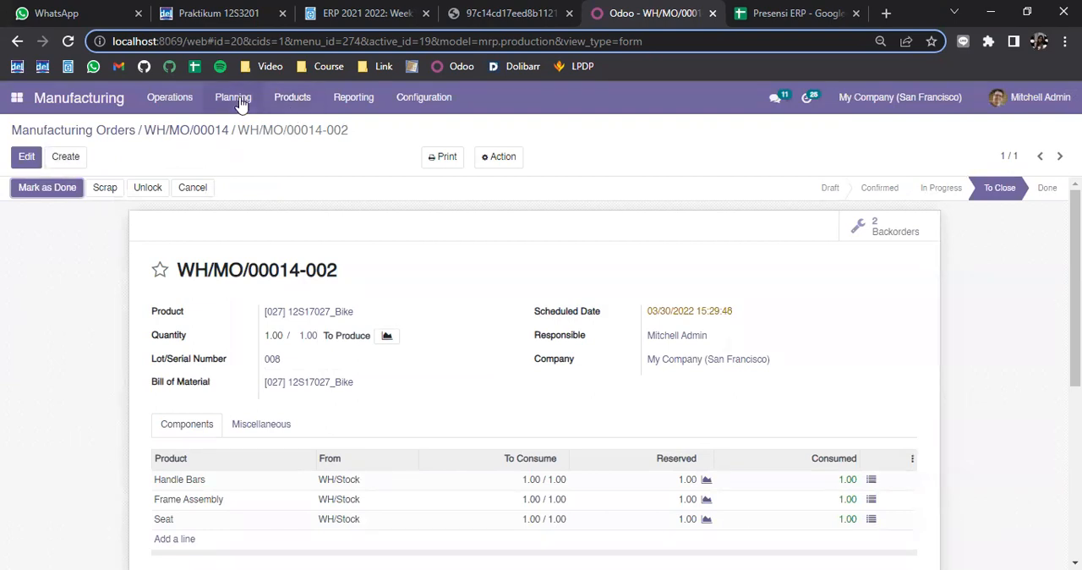
{"action": "left_click", "coordinate": [15, 99]}
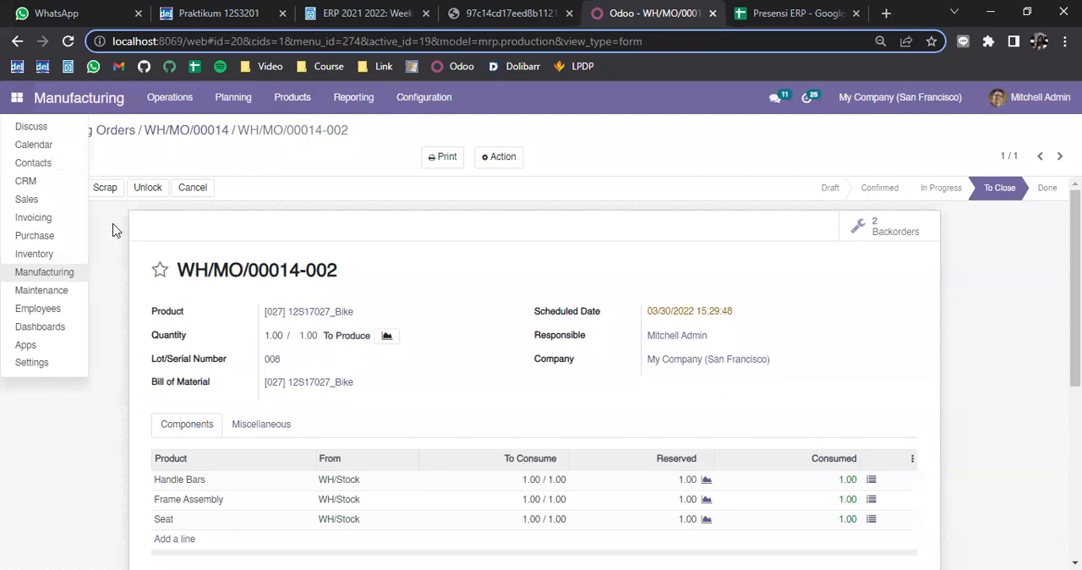
{"action": "scroll", "coordinate": [126, 490], "scroll_direction": "down", "scroll_amount": 1}
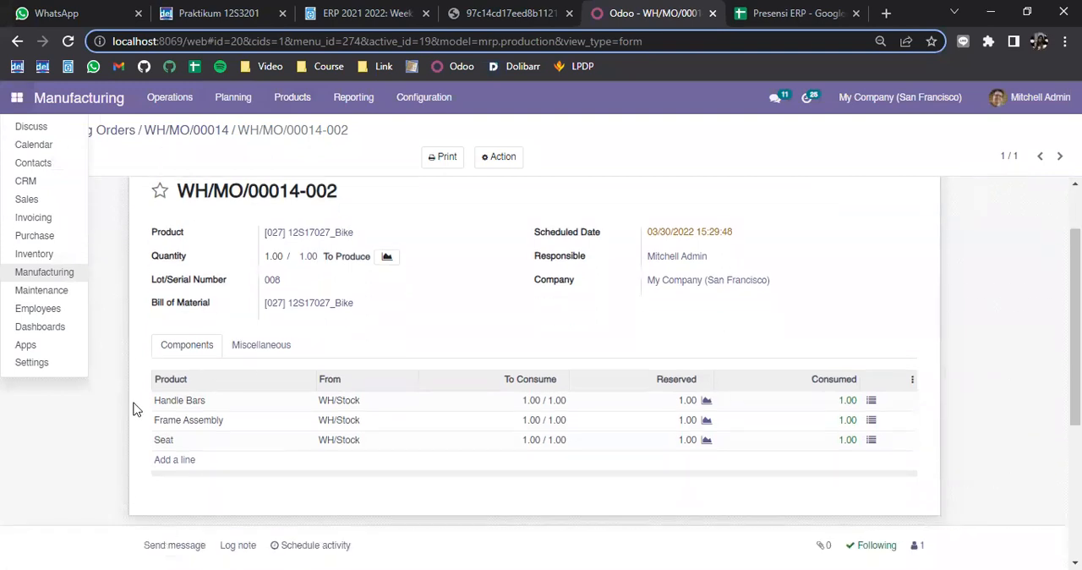
{"action": "left_click", "coordinate": [137, 405]}
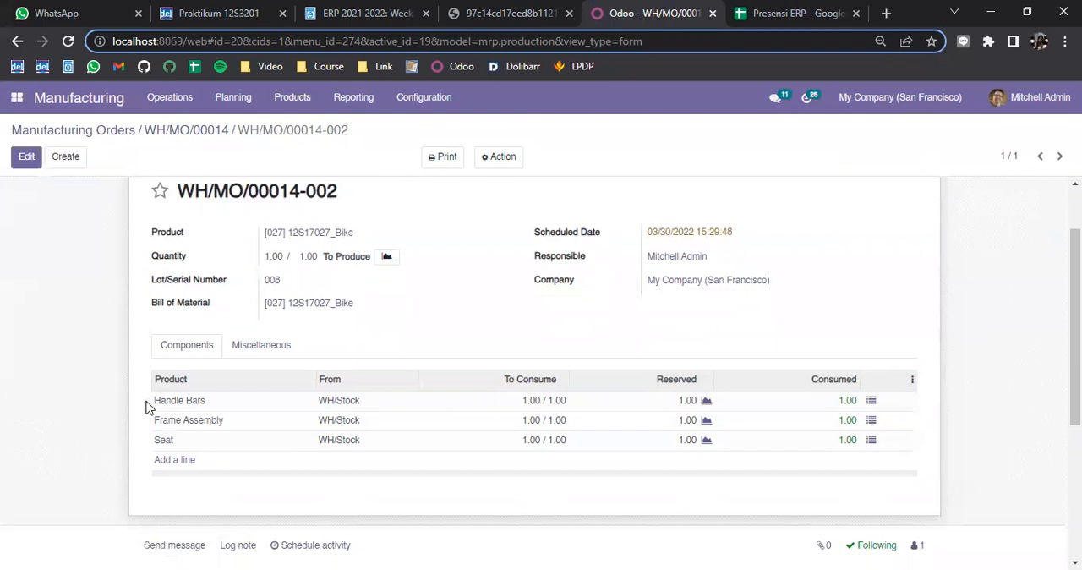
{"action": "left_click_drag", "start_coordinate": [138, 400], "coordinate": [219, 402]}
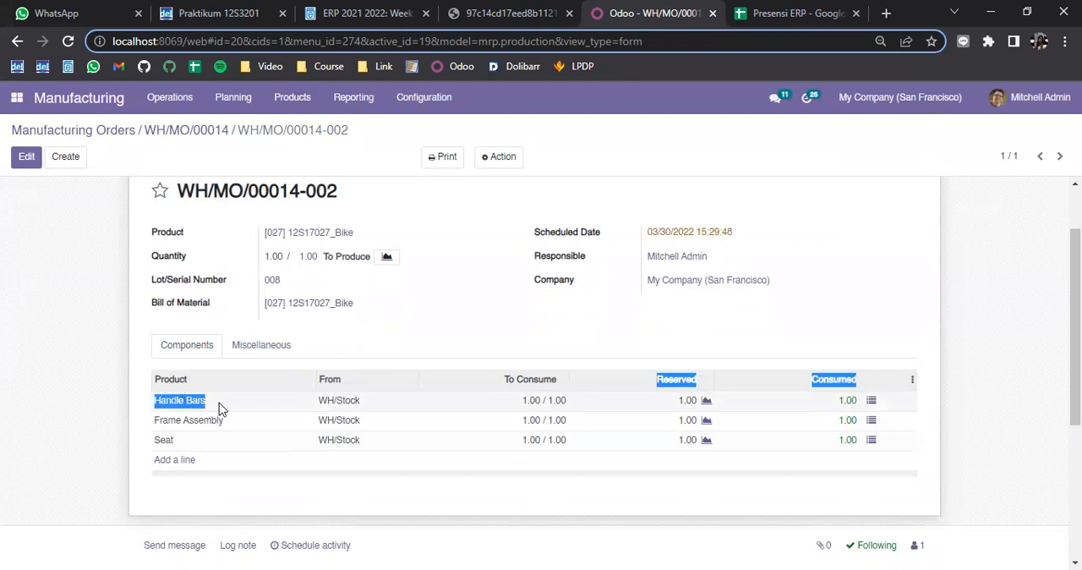
{"action": "left_click", "coordinate": [83, 338]}
{"action": "scroll", "coordinate": [93, 338], "scroll_direction": "up", "scroll_amount": 2}
Create a new purchase order in the Purchase app with Stella Company as the vendor
{"action": "left_click", "coordinate": [17, 97]}
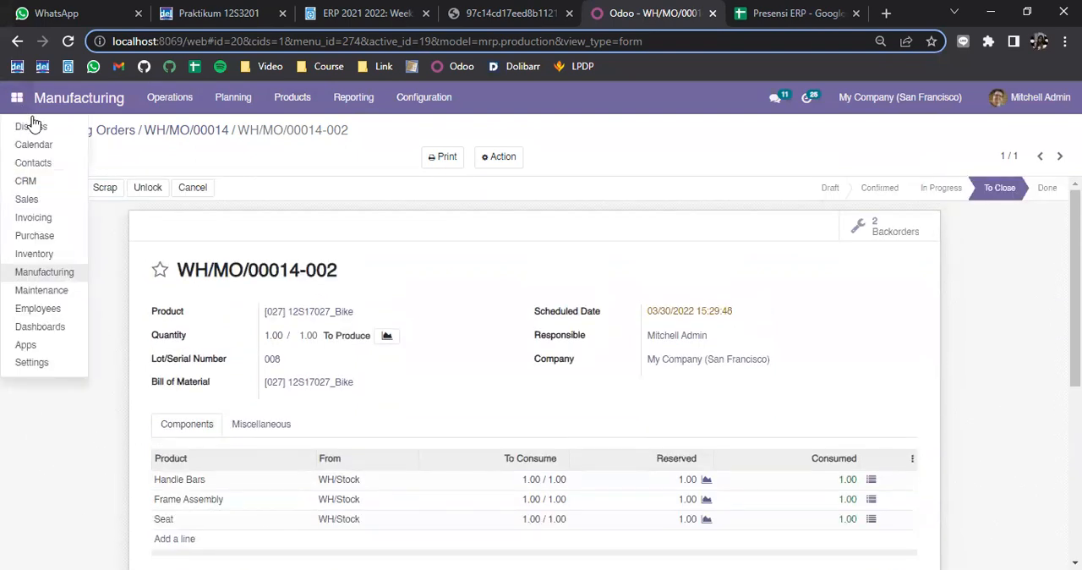
{"action": "left_click", "coordinate": [61, 239]}
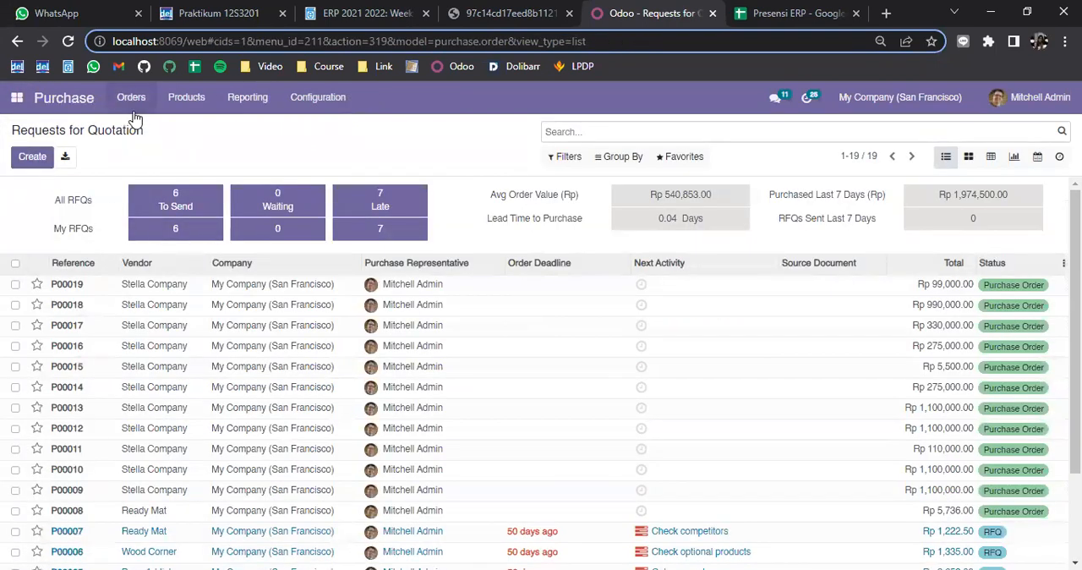
{"action": "left_click", "coordinate": [131, 98]}
{"action": "left_click", "coordinate": [152, 144]}
{"action": "left_click", "coordinate": [34, 157]}
{"action": "left_click", "coordinate": [386, 297]}
{"action": "left_click", "coordinate": [381, 321]}
Add Handle Bars and Frame Assembly as product lines of the purchase order
{"action": "left_click", "coordinate": [207, 458]}
{"action": "type", "text": "hand"}
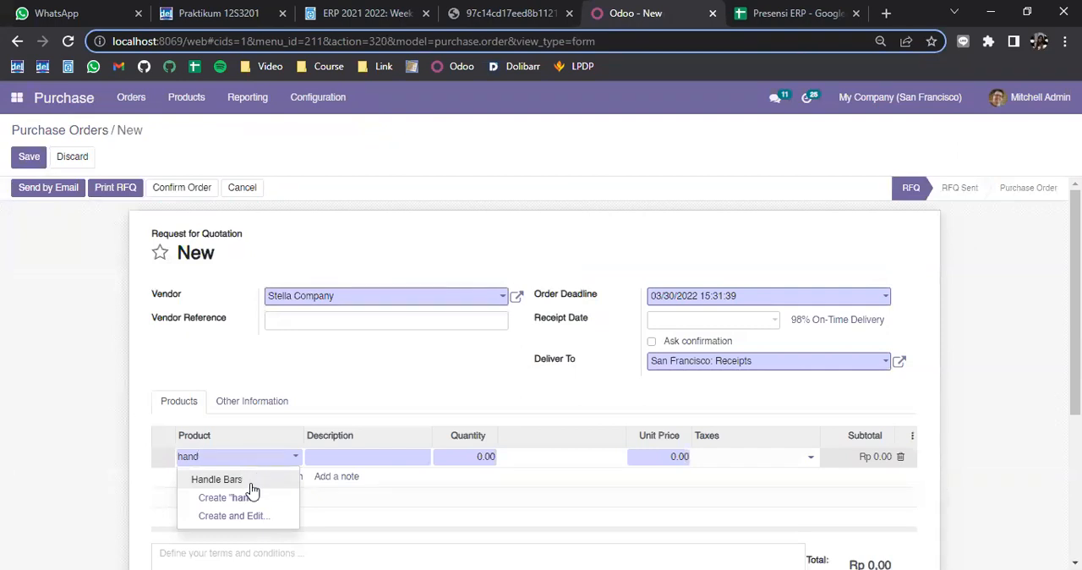
{"action": "left_click", "coordinate": [224, 479]}
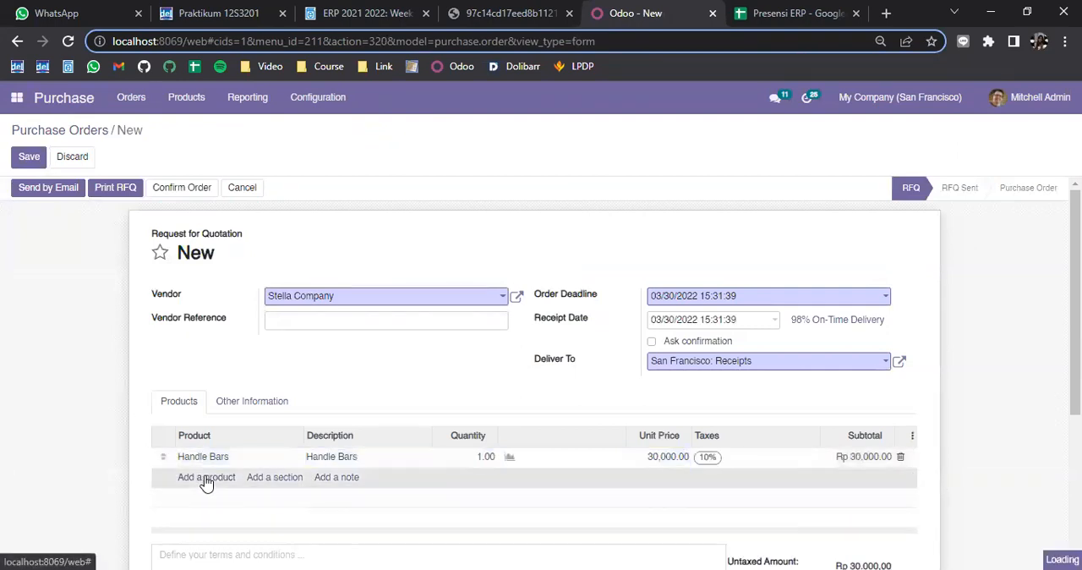
{"action": "left_click", "coordinate": [207, 479]}
{"action": "type", "text": "frame"}
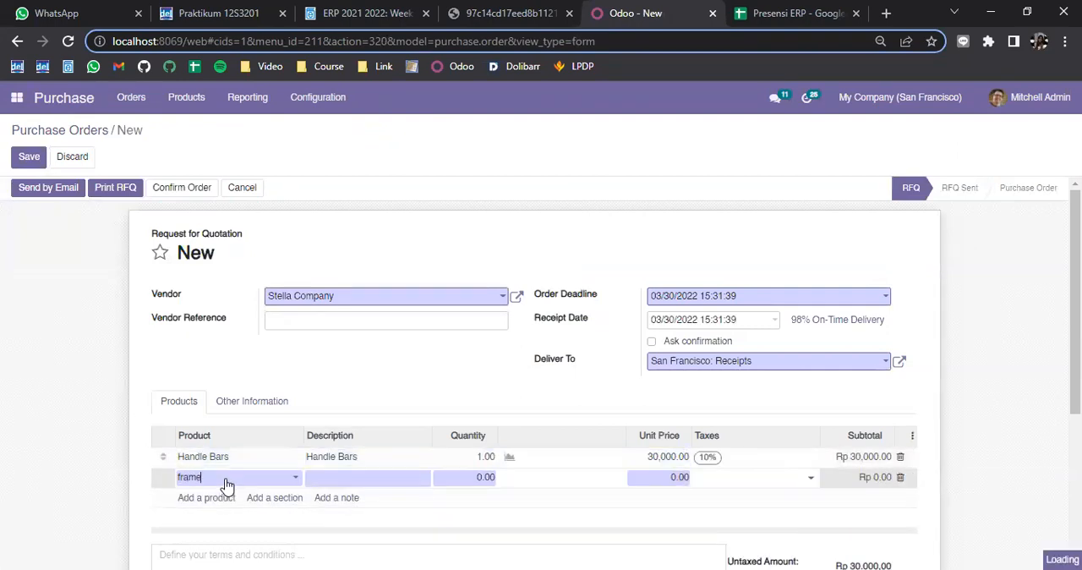
{"action": "left_click", "coordinate": [228, 526]}
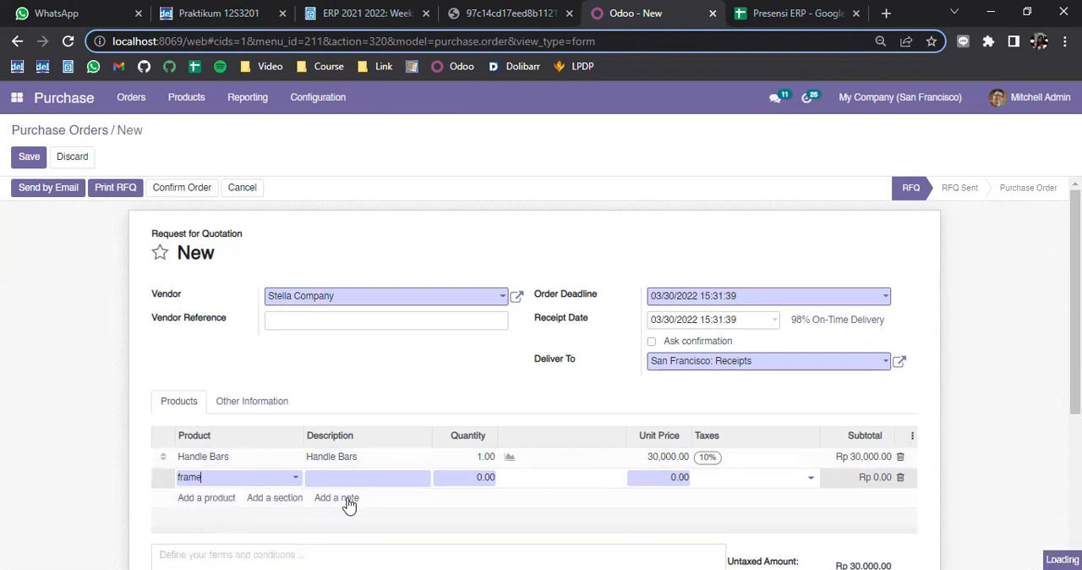
Set the quantities of Handle Bars and Frame Assembly to 3 each and confirm the purchase order
{"action": "left_click", "coordinate": [486, 457]}
{"action": "type", "text": "5"}
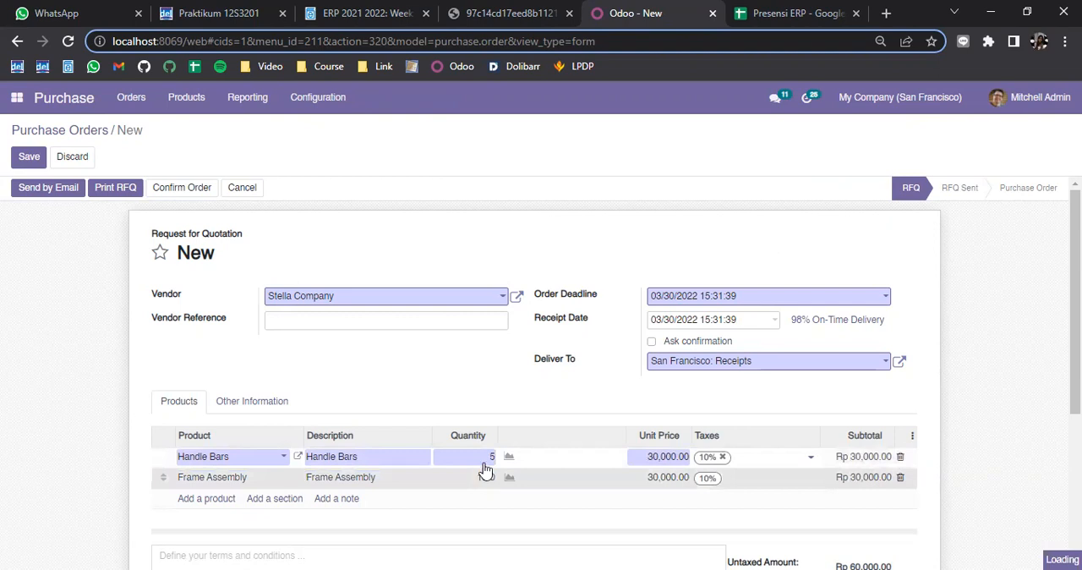
{"action": "type", "text": "3"}
{"action": "left_click", "coordinate": [486, 478]}
{"action": "key", "text": "BackSpace"}
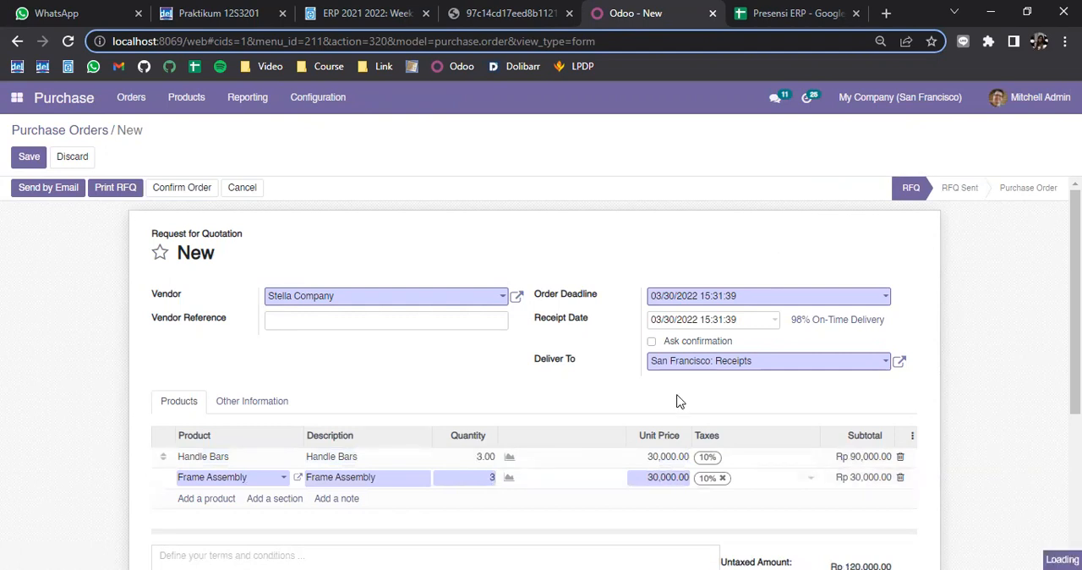
{"action": "left_click", "coordinate": [173, 188]}
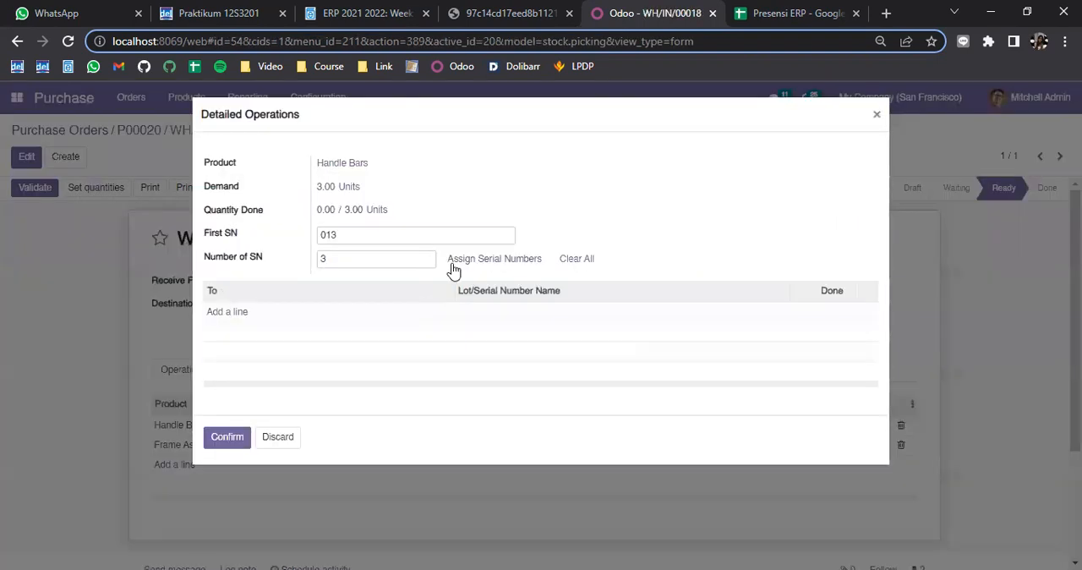
Confirm the receipt's detailed operations for Handle Bars and Frame Assembly with 3 serial numbers each, starting from 013 and 012 respectively
{"action": "left_click", "coordinate": [241, 432]}
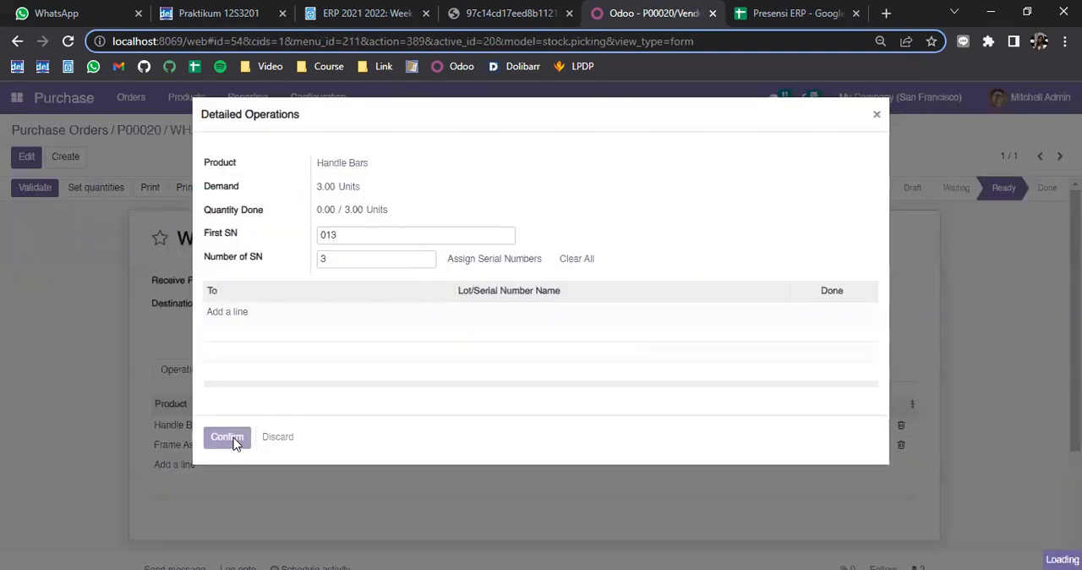
{"action": "left_click", "coordinate": [234, 446]}
{"action": "left_click", "coordinate": [831, 448]}
{"action": "left_click", "coordinate": [239, 438]}
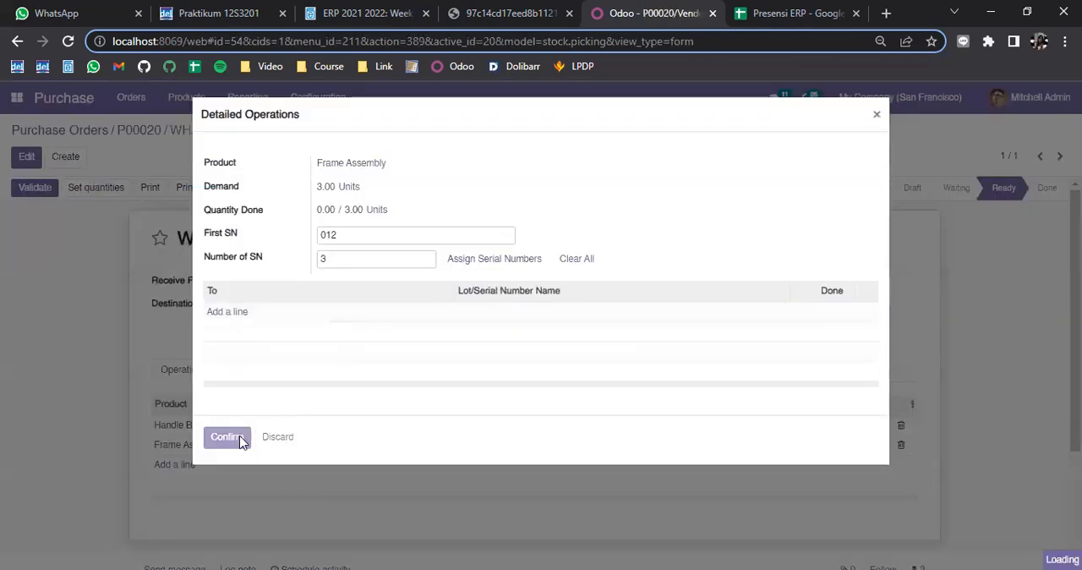
Confirm the Frame Assembly serial numbers and validate the receipt of the purchased components
{"action": "left_click", "coordinate": [222, 440]}
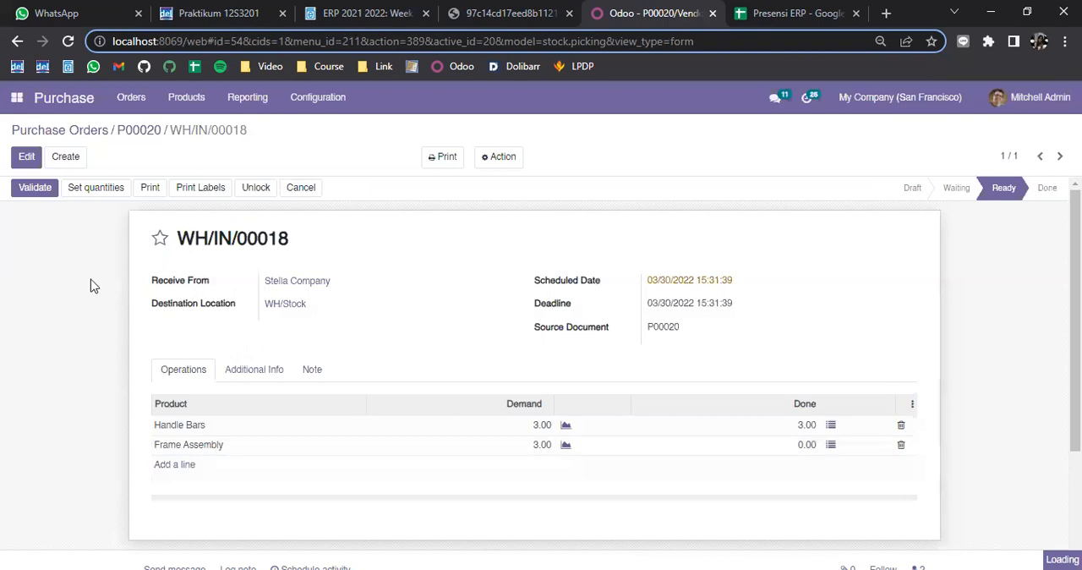
{"action": "left_click", "coordinate": [37, 194]}
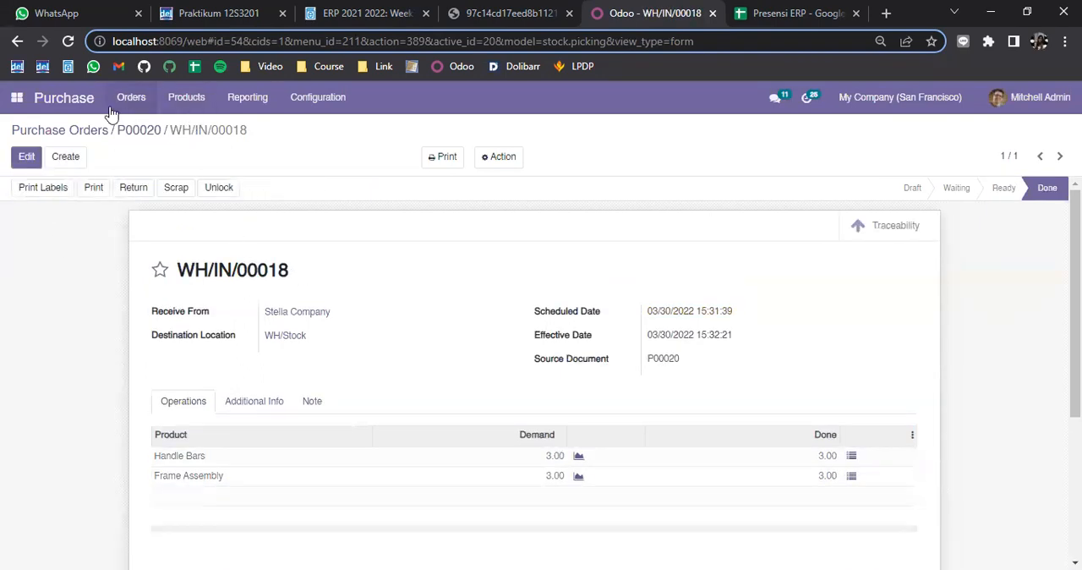
Switch to the Manufacturing app and open manufacturing order WH/MO/00014-002 for editing
{"action": "left_click", "coordinate": [16, 97]}
{"action": "left_click", "coordinate": [50, 272]}
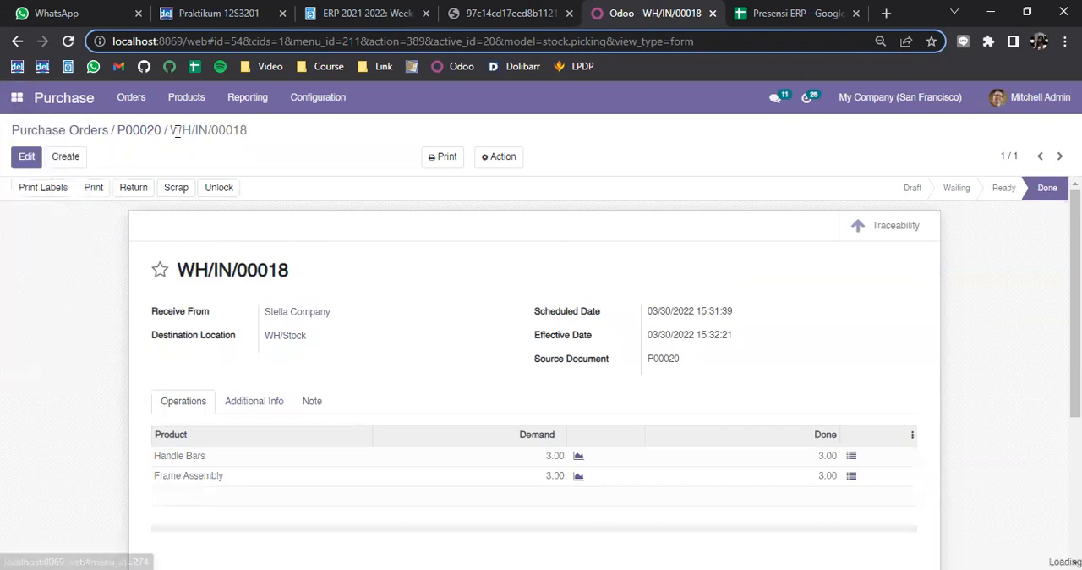
{"action": "left_click", "coordinate": [129, 207]}
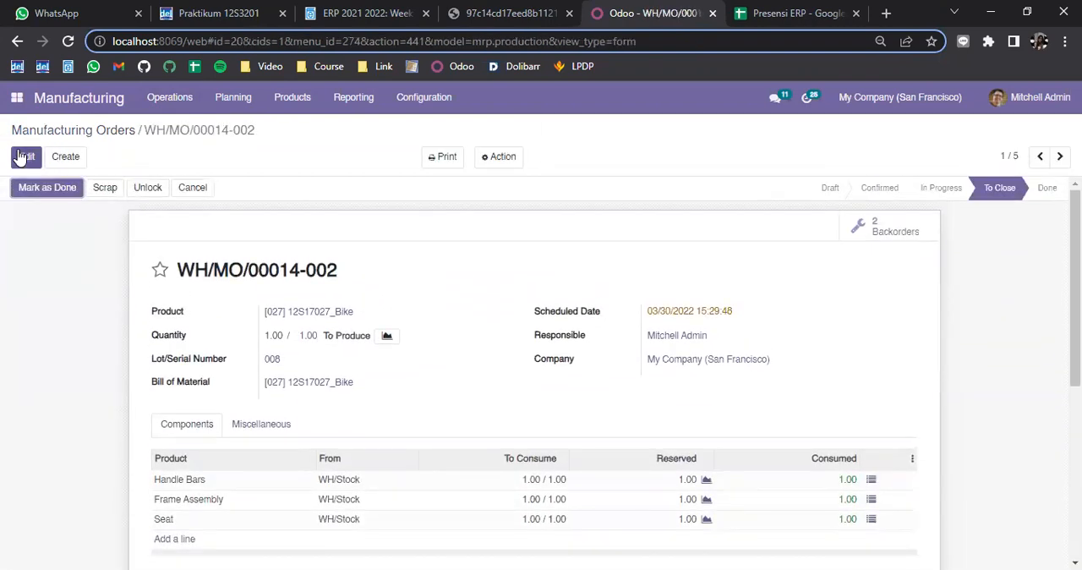
{"action": "left_click", "coordinate": [24, 158]}
{"action": "scroll", "coordinate": [773, 404], "scroll_direction": "down", "scroll_amount": 1}
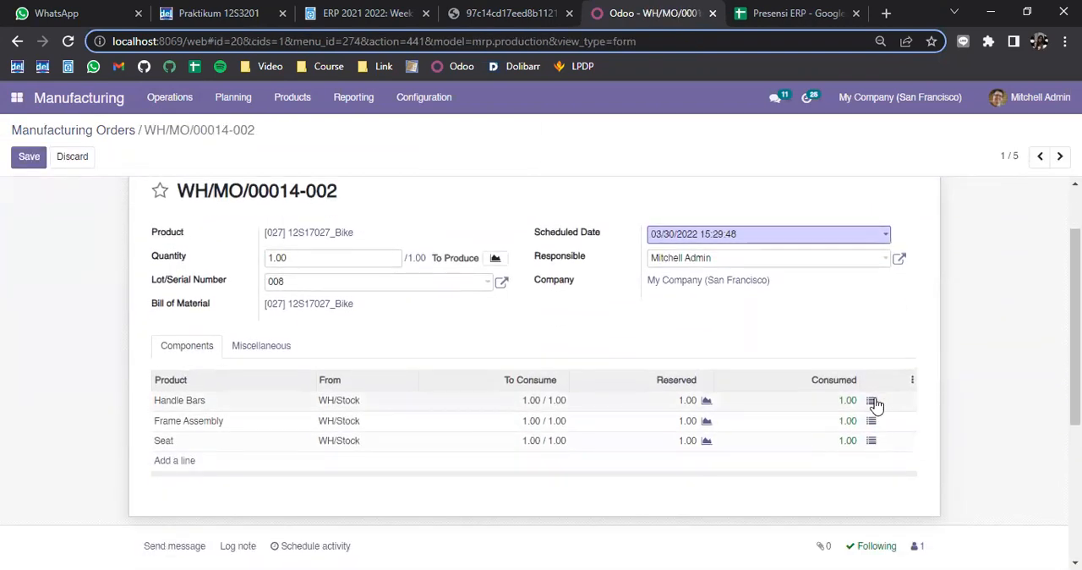
Set the serial number of the consumed Handle Bars to 012 and confirm the detailed operations
{"action": "left_click", "coordinate": [871, 401]}
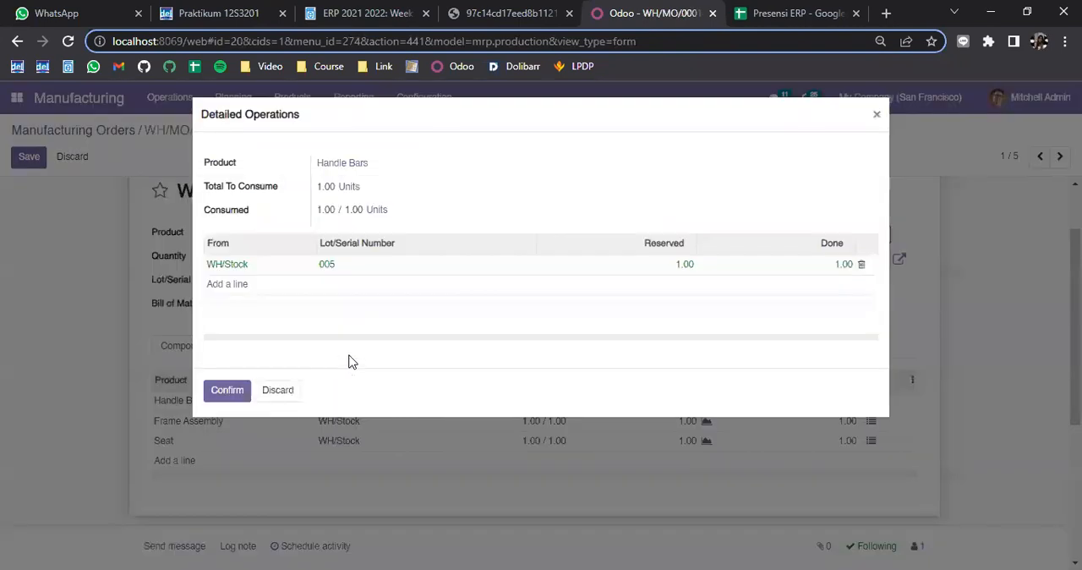
{"action": "left_click", "coordinate": [380, 268]}
{"action": "type", "text": "0"}
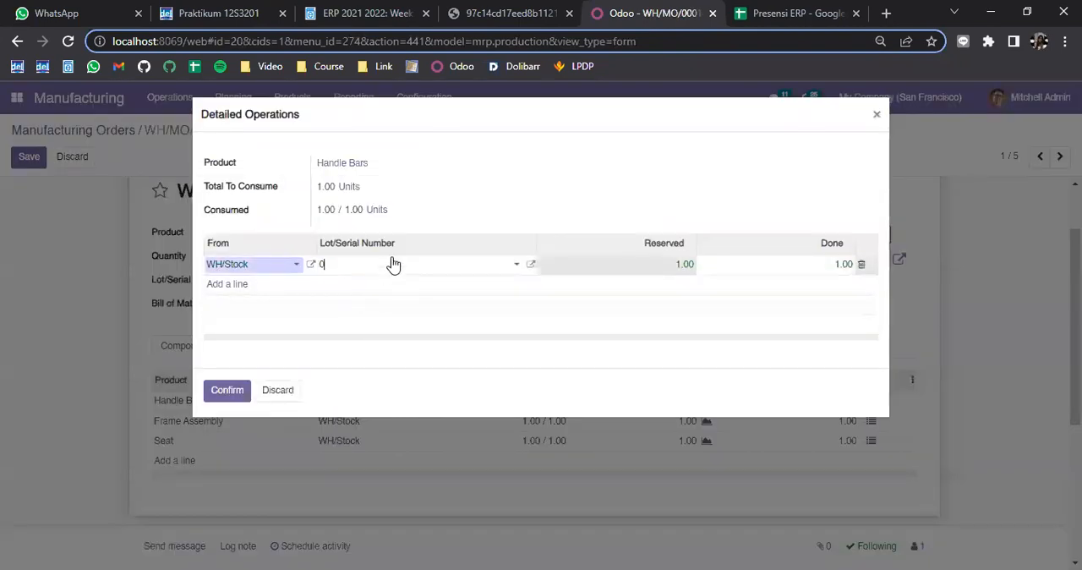
{"action": "type", "text": "1"}
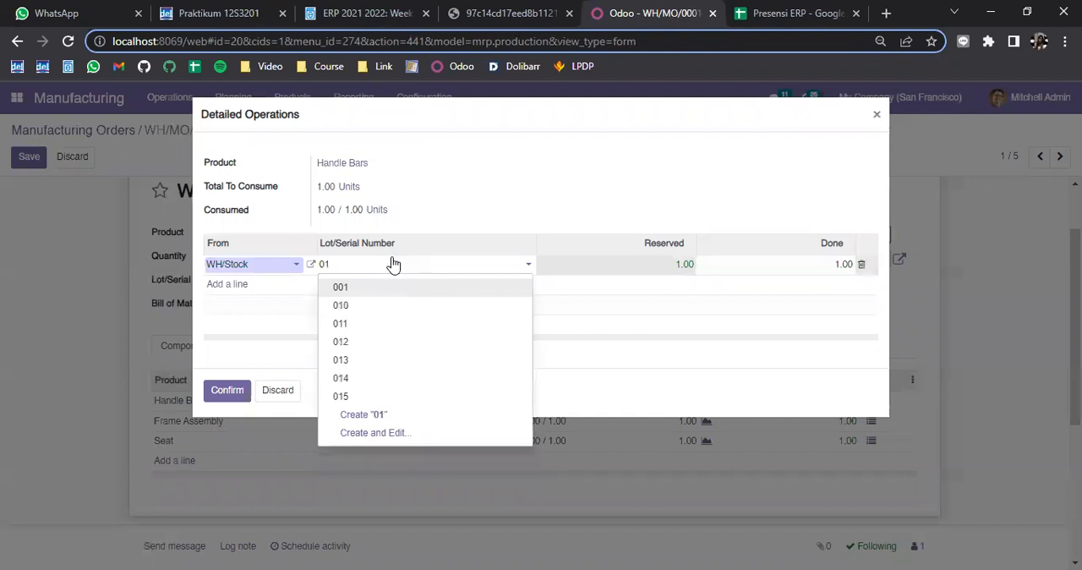
{"action": "left_click", "coordinate": [367, 344]}
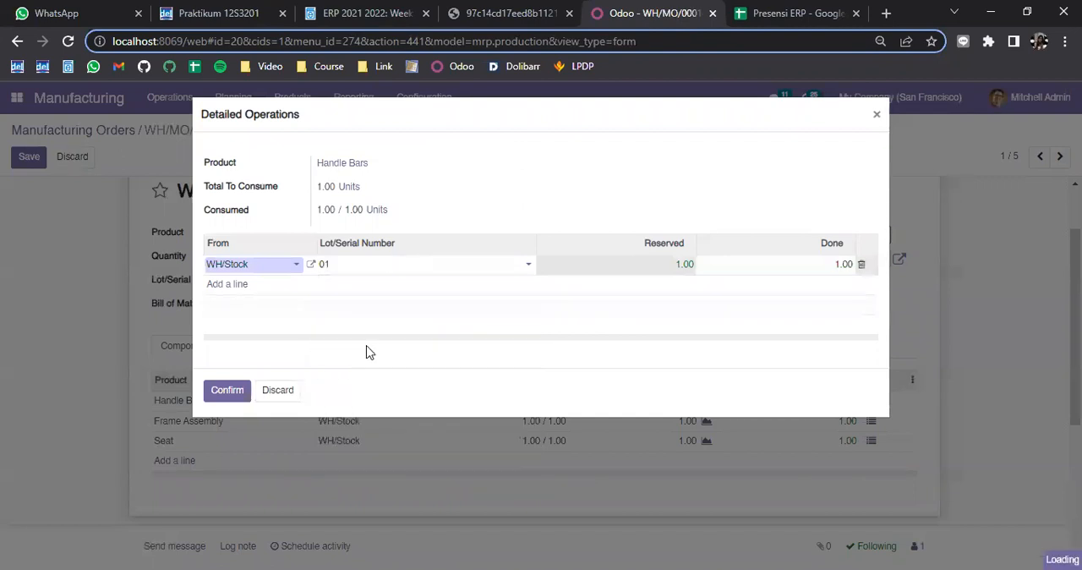
{"action": "left_click", "coordinate": [239, 395]}
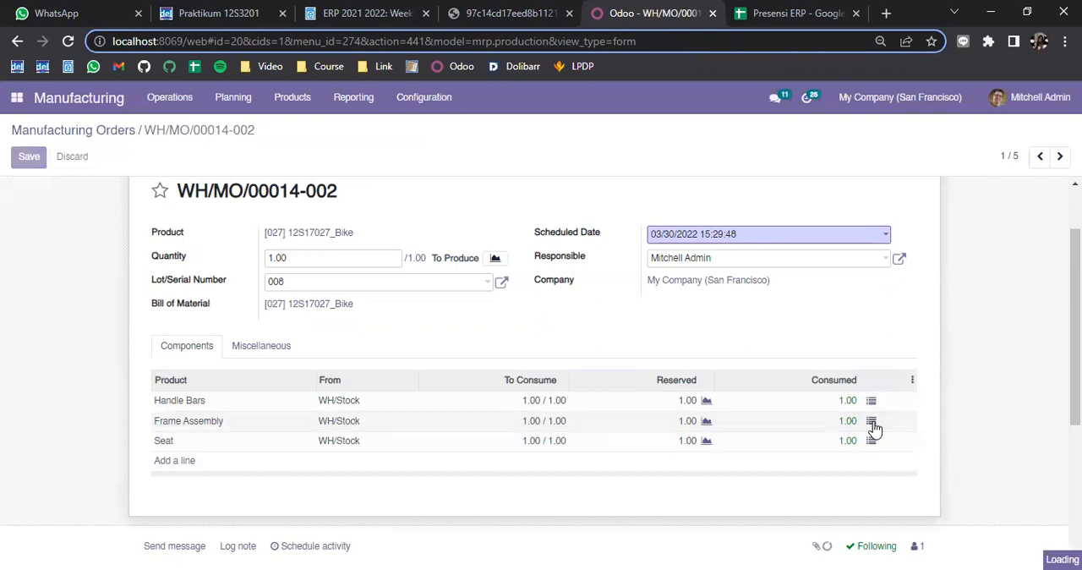
Set the serial number of the consumed Frame Assembly to 012 and confirm the detailed operations
{"action": "left_click", "coordinate": [871, 421]}
{"action": "left_click", "coordinate": [401, 273]}
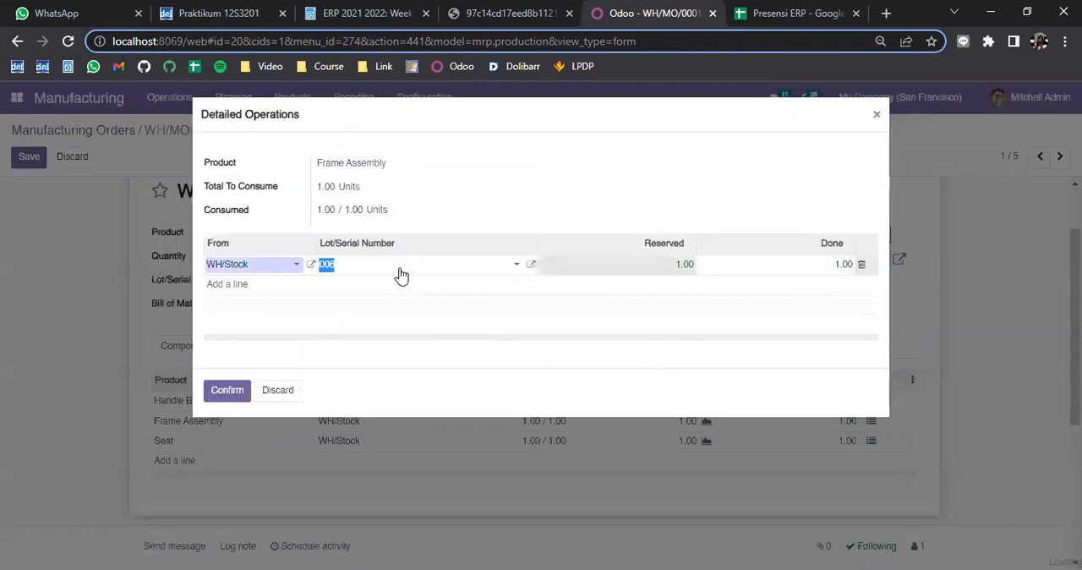
{"action": "type", "text": "01"}
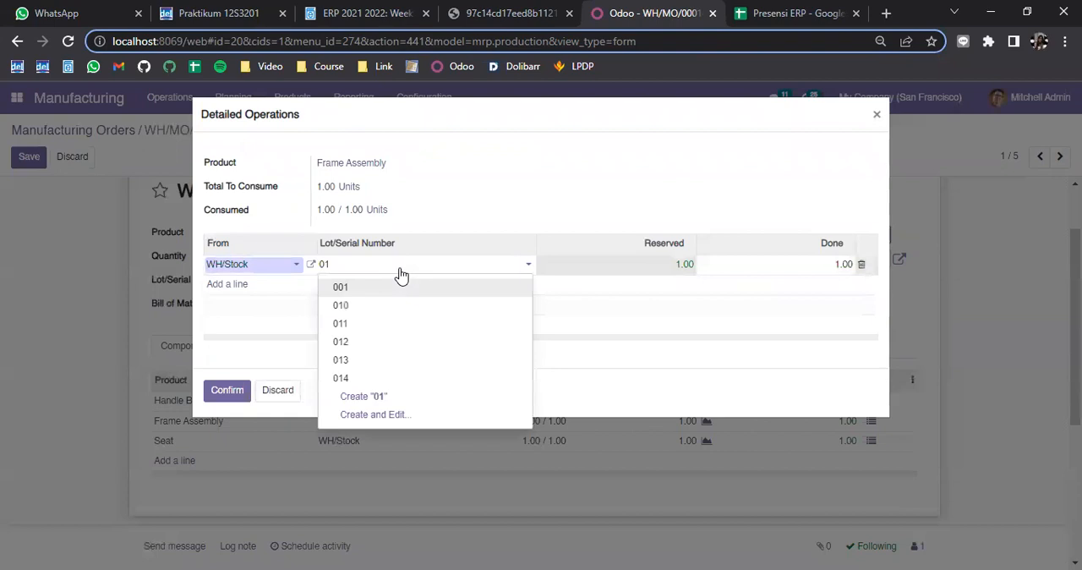
{"action": "left_click", "coordinate": [380, 344]}
{"action": "left_click", "coordinate": [243, 392]}
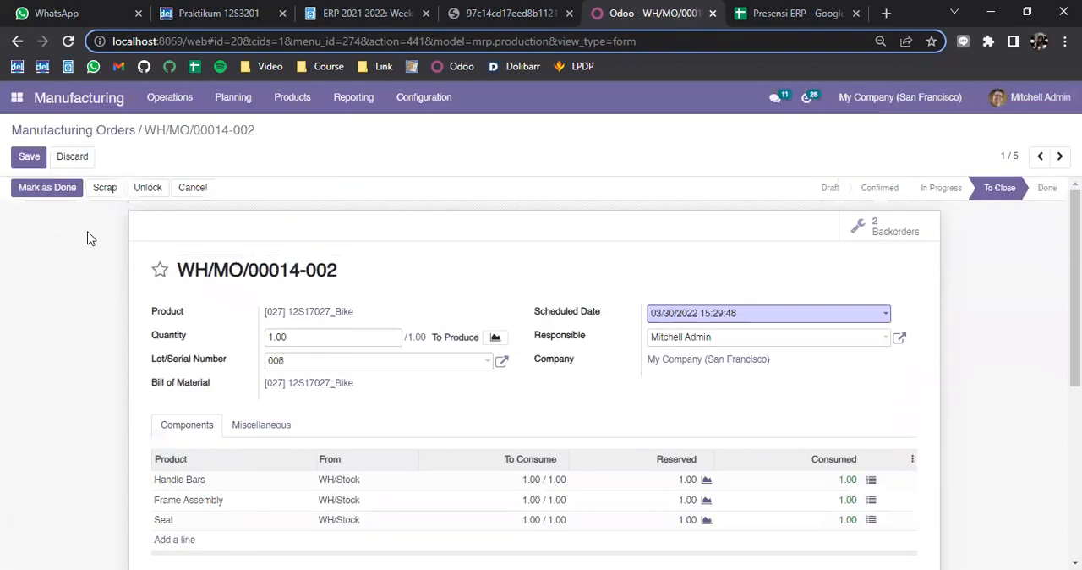
Mark manufacturing order WH/MO/00014-002 as done and save it
{"action": "left_click", "coordinate": [34, 188]}
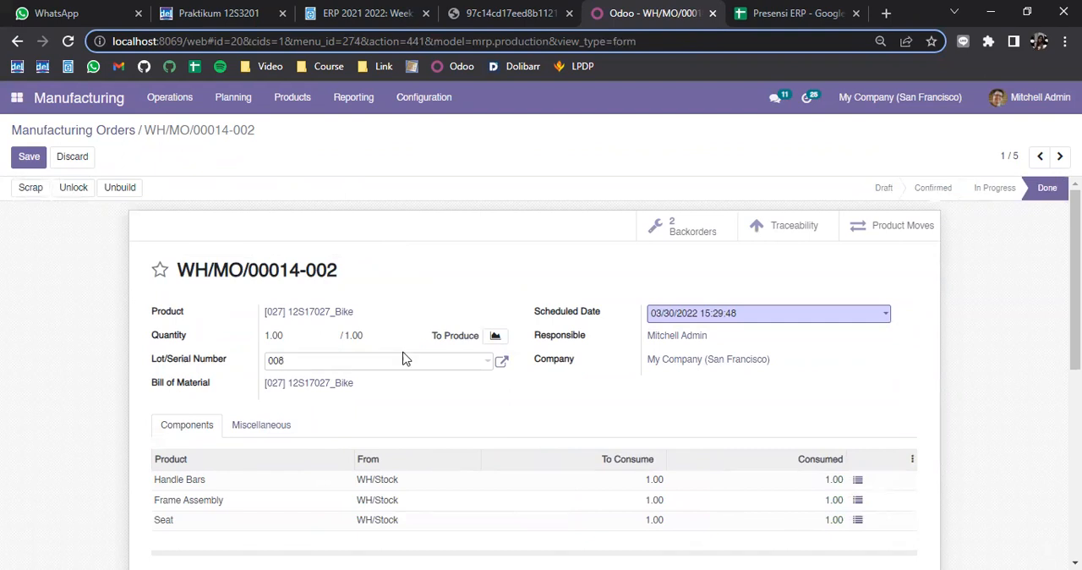
{"action": "left_click", "coordinate": [28, 158]}
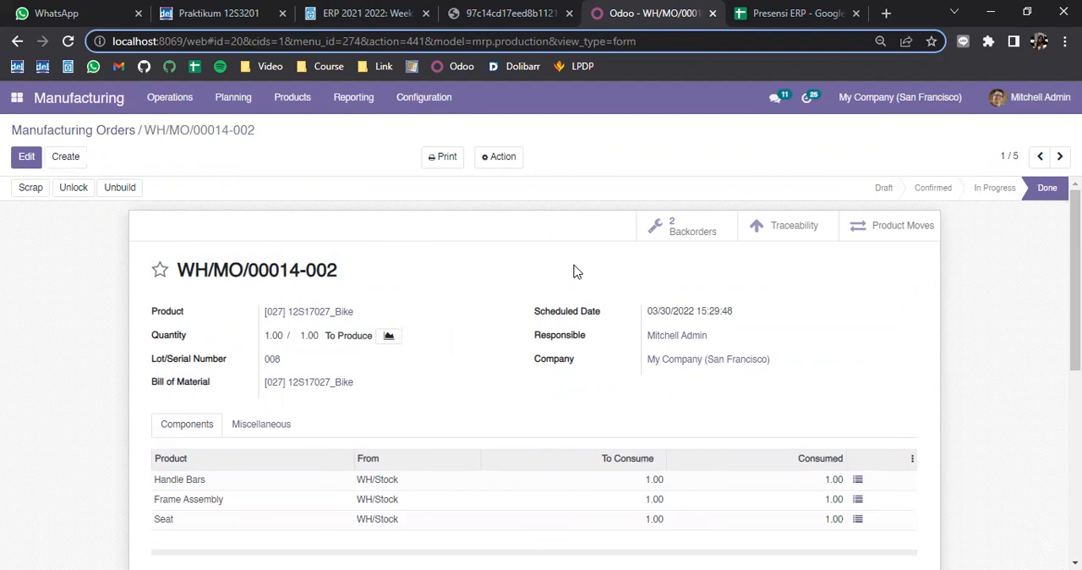
Review the list of backorders and the details of WH/MO/00014-001, and return to order WH/MO/00014-002
{"action": "left_click", "coordinate": [652, 238]}
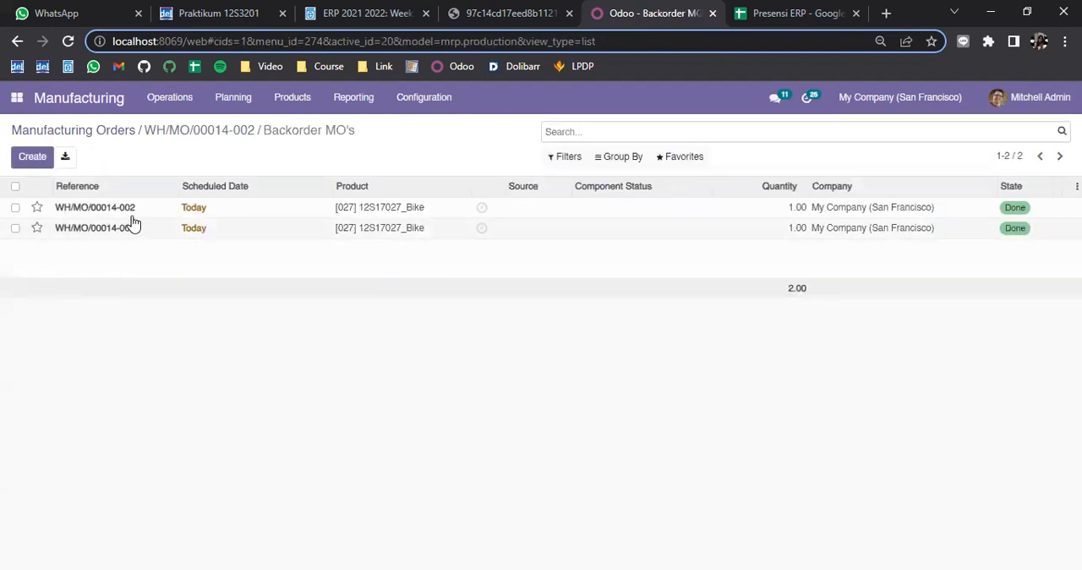
{"action": "left_click", "coordinate": [141, 228]}
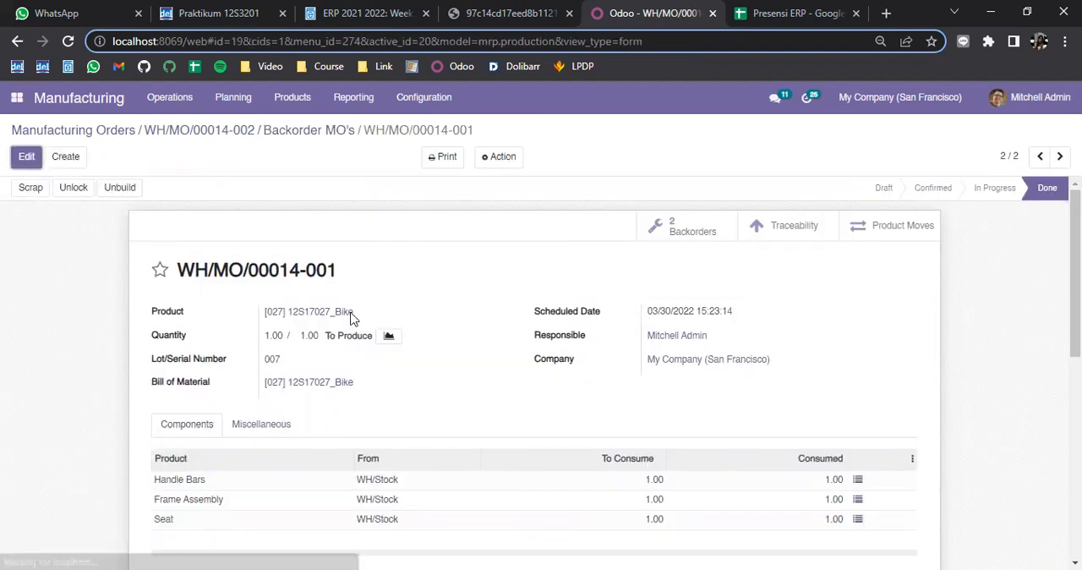
{"action": "scroll", "coordinate": [435, 358], "scroll_direction": "down", "scroll_amount": 2}
{"action": "scroll", "coordinate": [374, 333], "scroll_direction": "up", "scroll_amount": 2}
{"action": "left_click", "coordinate": [17, 40]}
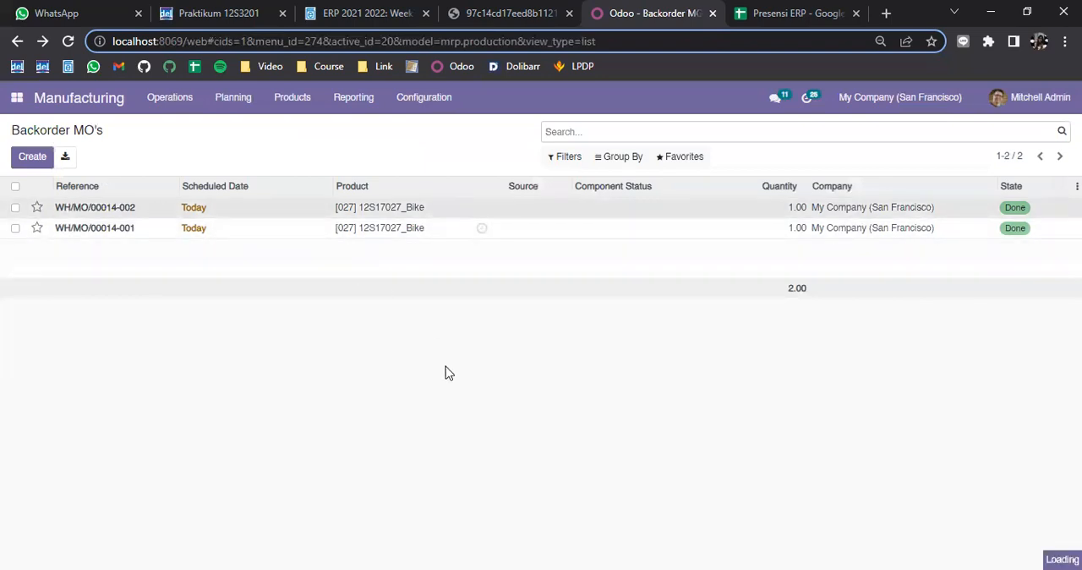
{"action": "left_click", "coordinate": [16, 41]}
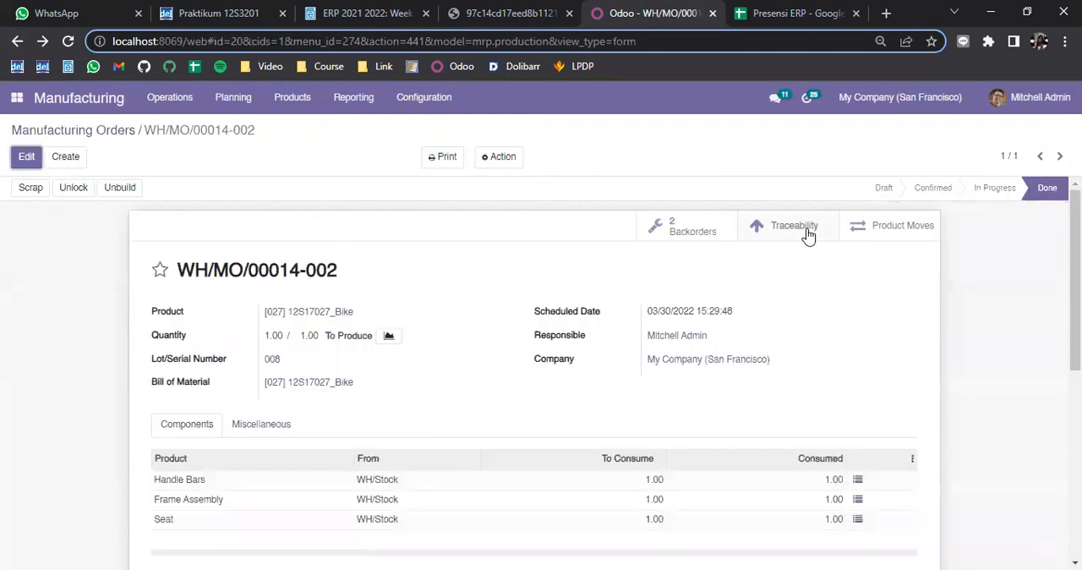
Open the order's Traceability Report, expand the Bike, Frame Assembly and Seat lines, and examine the source and destination locations
{"action": "left_click", "coordinate": [793, 227]}
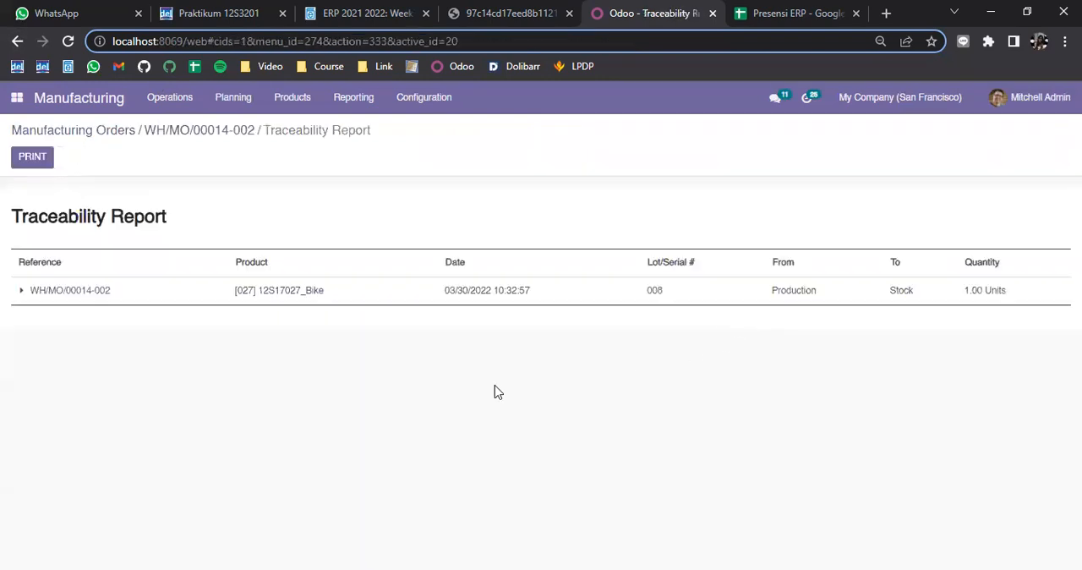
{"action": "left_click", "coordinate": [20, 292]}
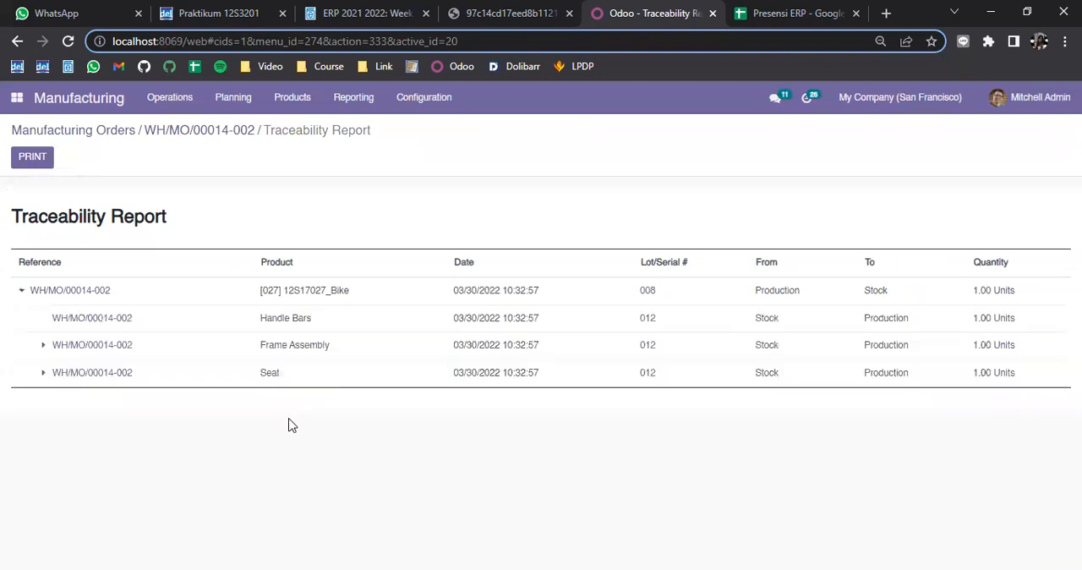
{"action": "left_click", "coordinate": [43, 346]}
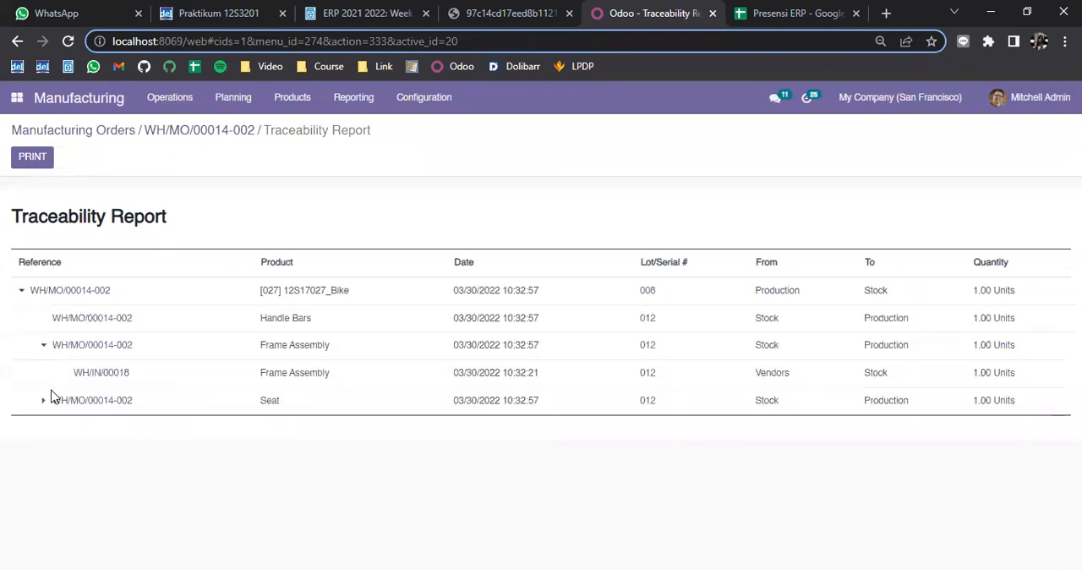
{"action": "left_click", "coordinate": [44, 402]}
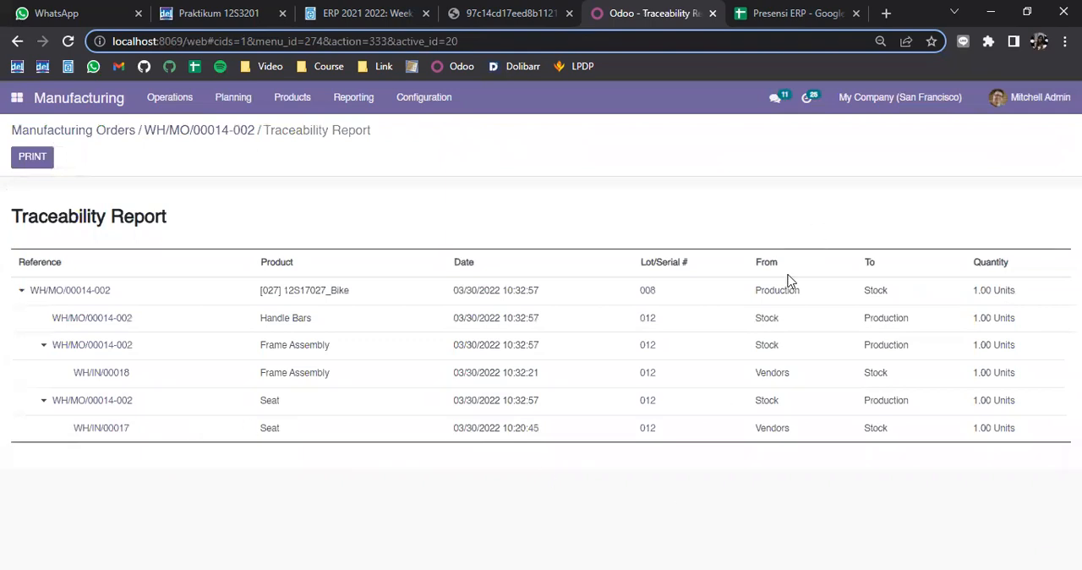
{"action": "double_click", "coordinate": [767, 318]}
{"action": "double_click", "coordinate": [762, 372]}
{"action": "double_click", "coordinate": [770, 428]}
{"action": "double_click", "coordinate": [865, 345]}
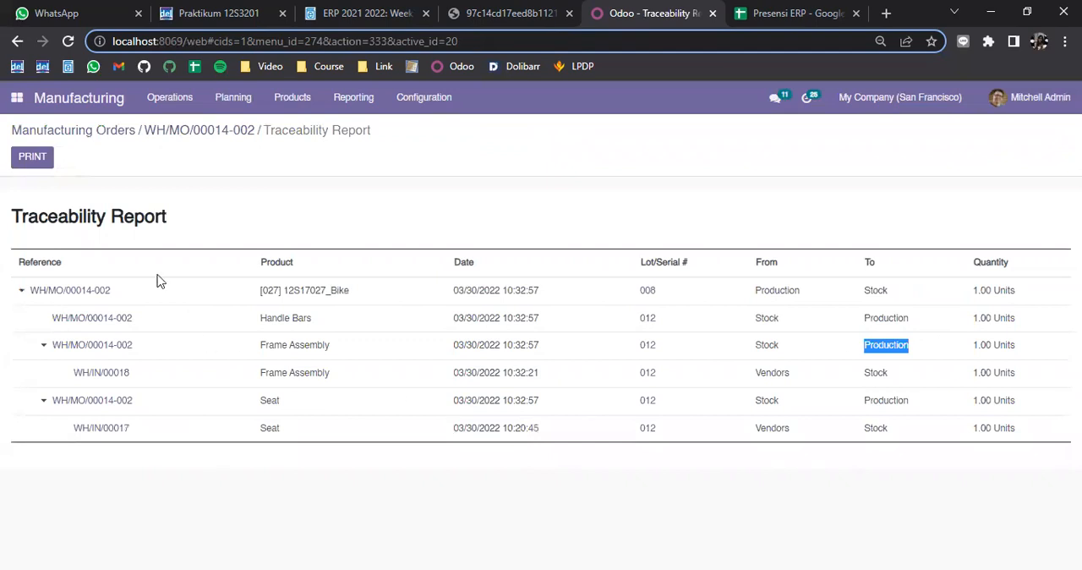
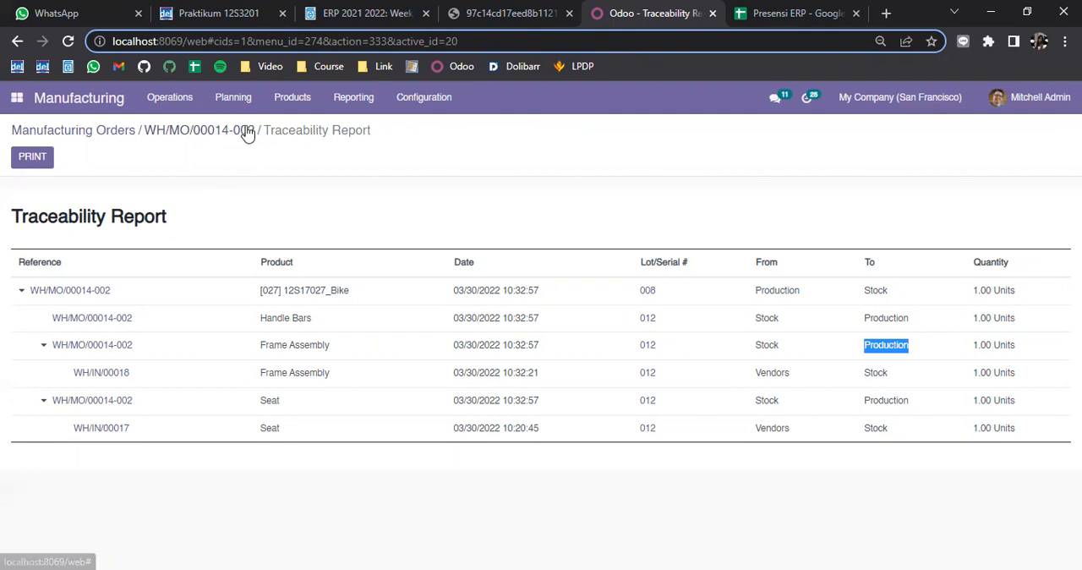
Open the on-hand stock quantities of the product 12S17027_Bike
{"action": "left_click", "coordinate": [295, 105]}
{"action": "left_click", "coordinate": [296, 123]}
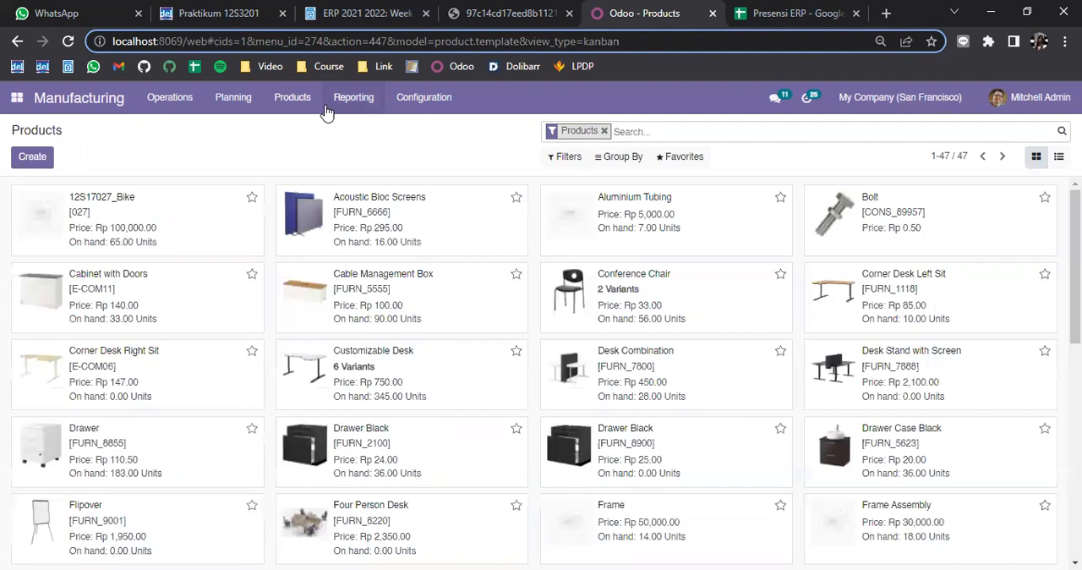
{"action": "left_click", "coordinate": [179, 189]}
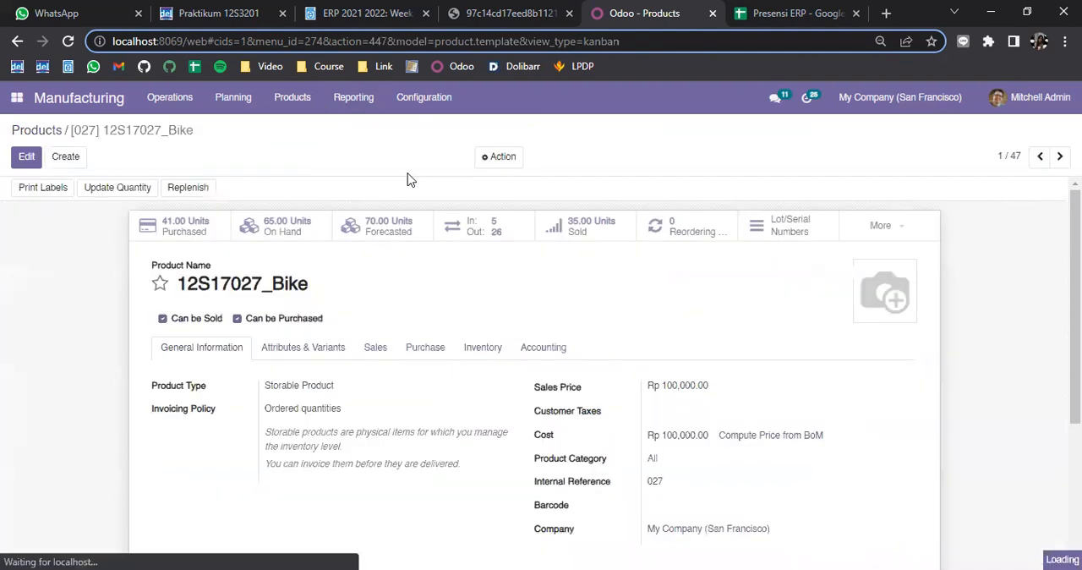
{"action": "left_click", "coordinate": [298, 233]}
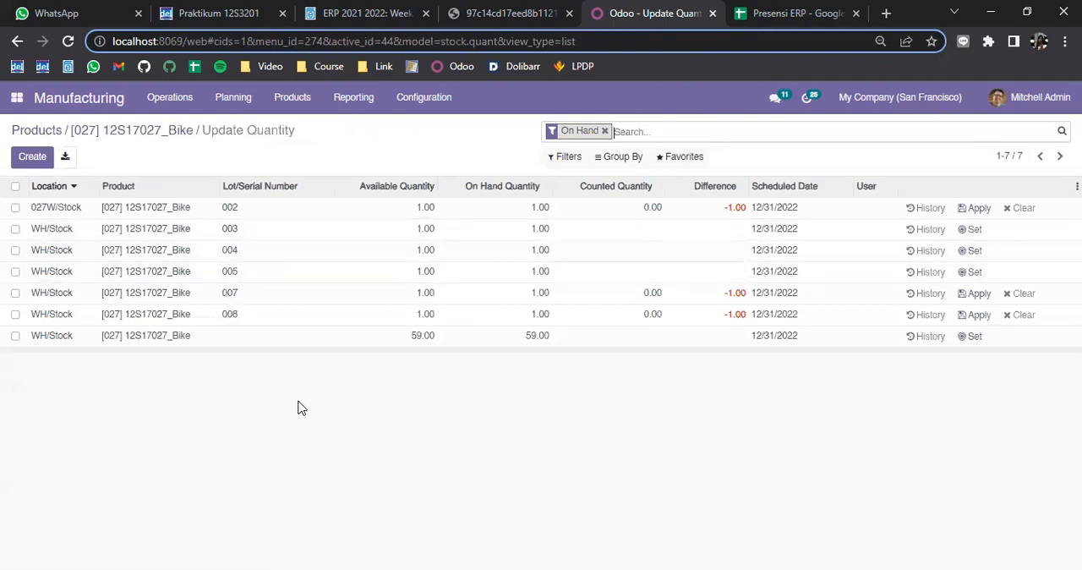
Select the Bike stock lines with serial numbers 007 and 008, enter a counted quantity of 1 for each, and apply the counts
{"action": "left_click", "coordinate": [15, 293]}
{"action": "left_click", "coordinate": [15, 314]}
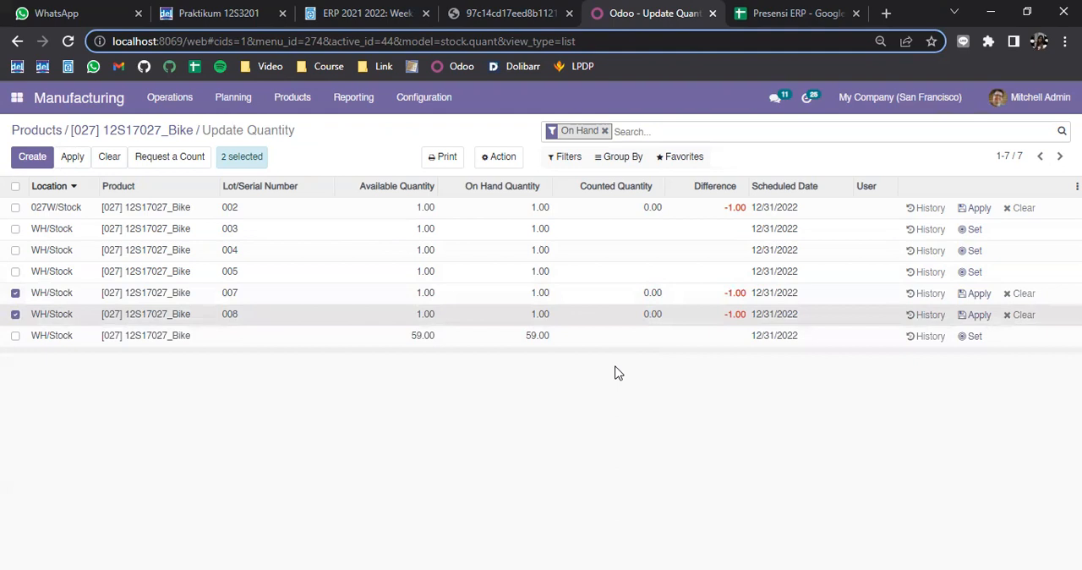
{"action": "left_click", "coordinate": [655, 298]}
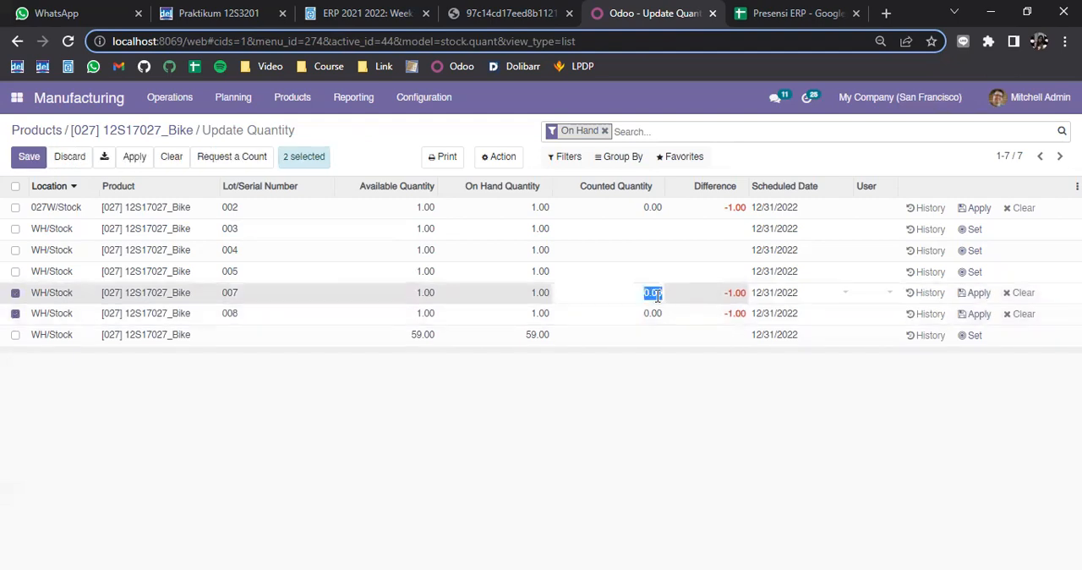
{"action": "type", "text": "1"}
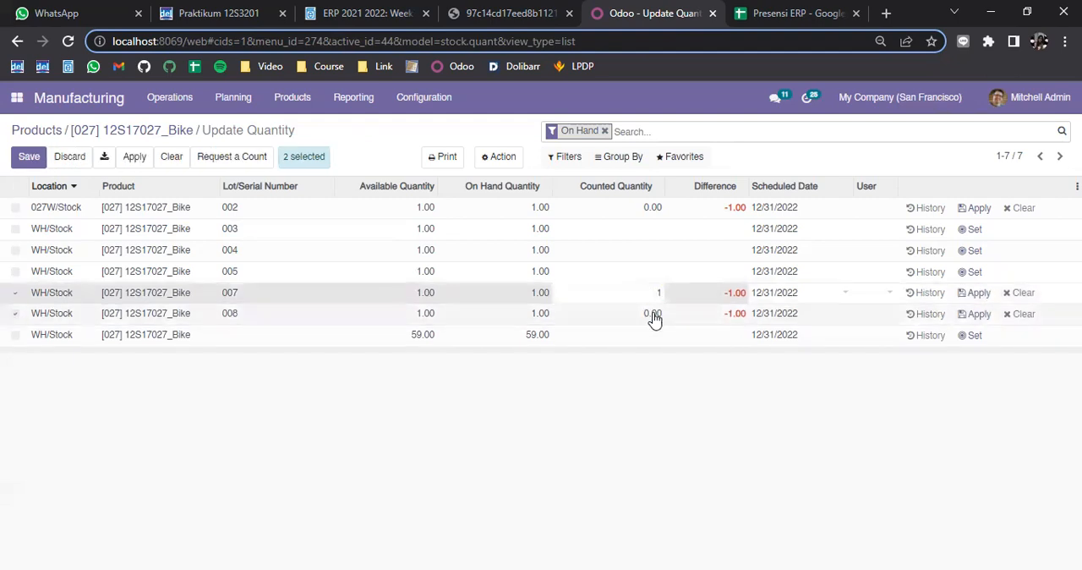
{"action": "left_click", "coordinate": [647, 319]}
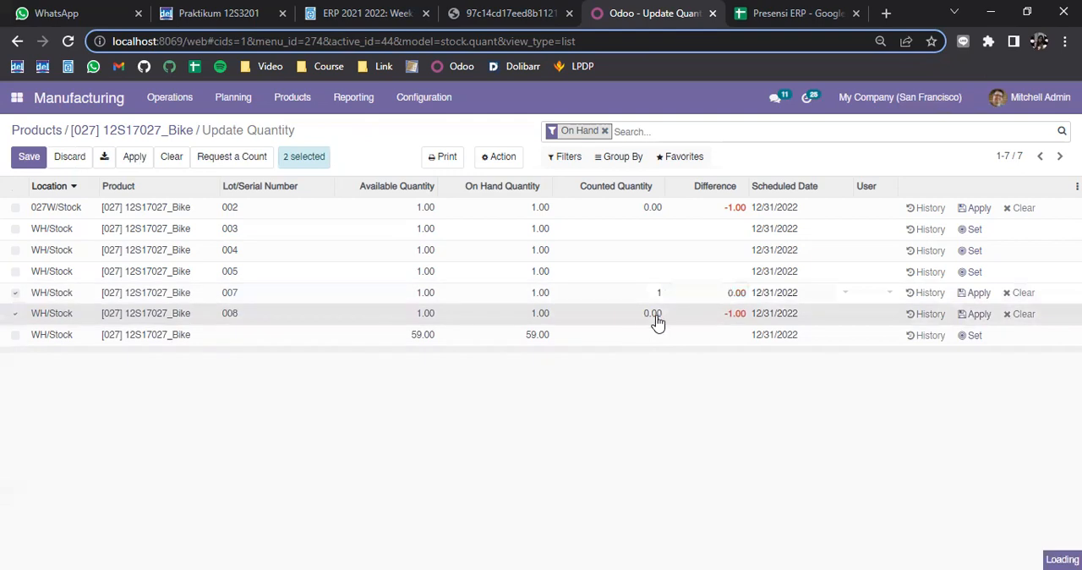
{"action": "key", "text": "BackSpace"}
{"action": "type", "text": "1"}
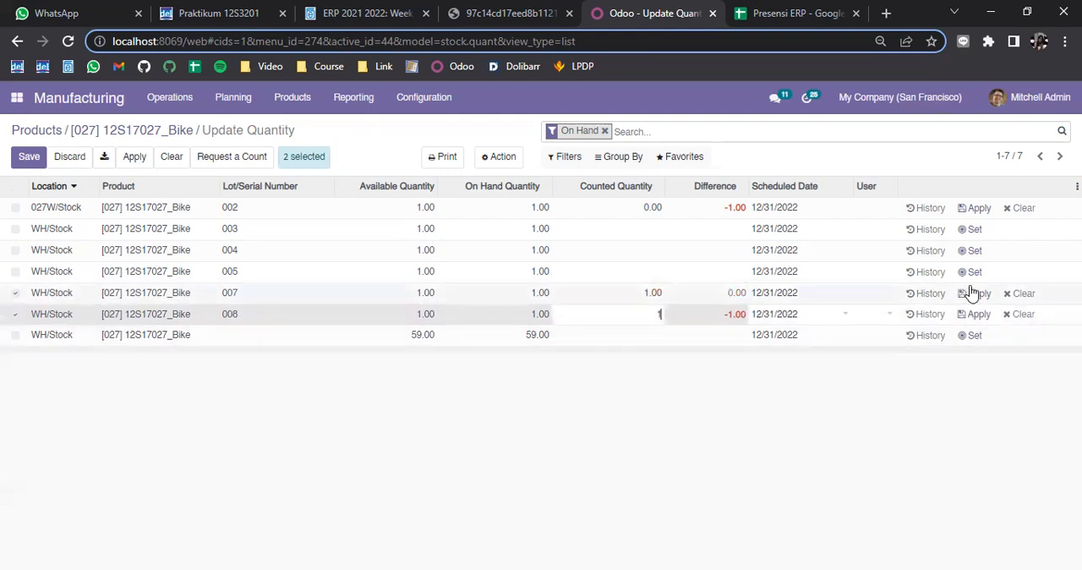
{"action": "left_click", "coordinate": [978, 313]}
{"action": "left_click", "coordinate": [980, 316]}
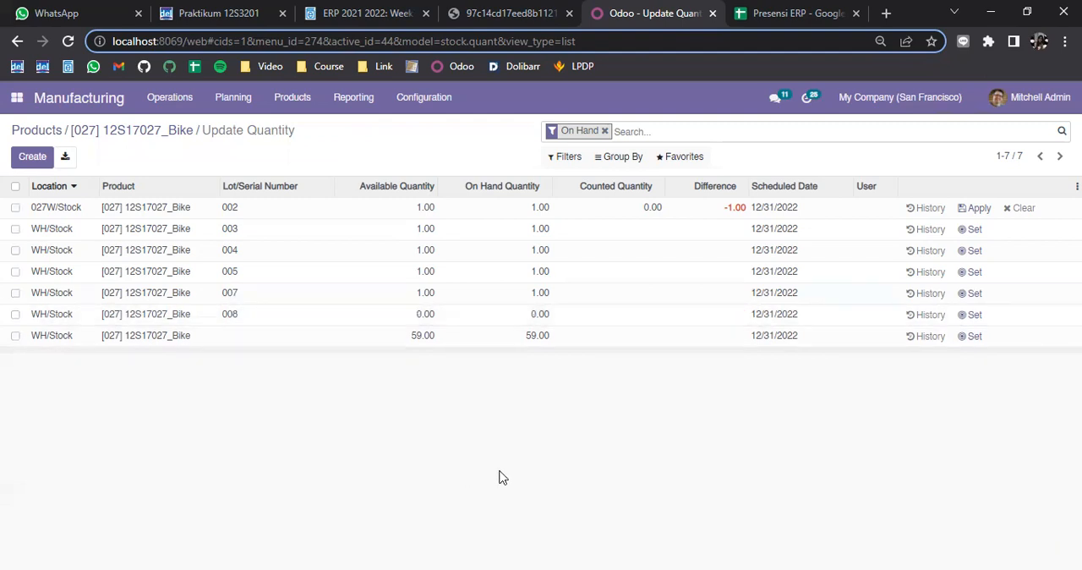
Switch to the assignment PDF, read the three TUGAS tasks on the last page, and return to the first page
{"action": "left_click", "coordinate": [541, 10]}
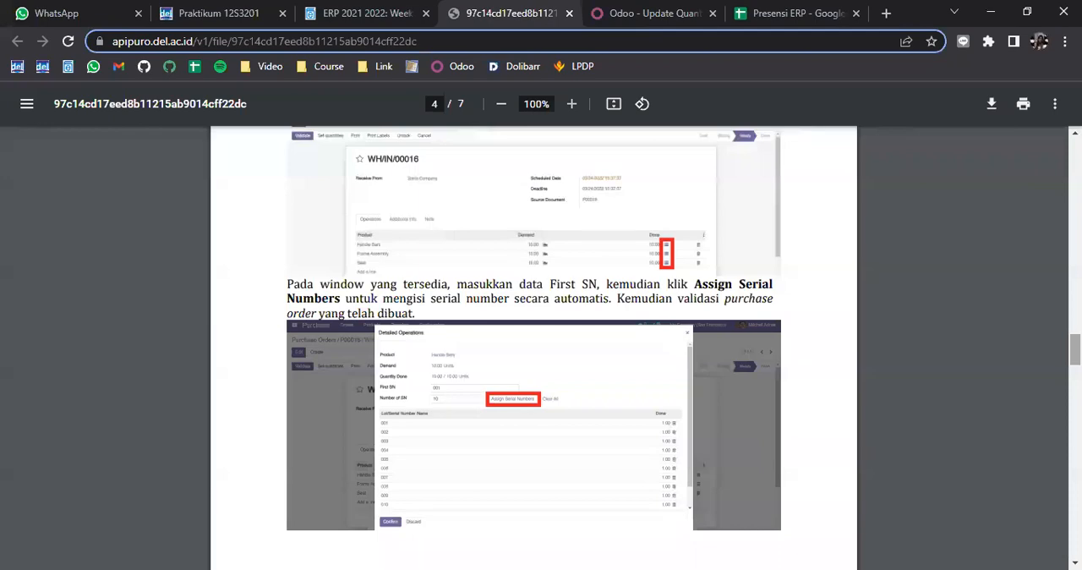
{"action": "scroll", "coordinate": [541, 347], "scroll_direction": "down", "scroll_amount": 7}
{"action": "scroll", "coordinate": [541, 347], "scroll_direction": "down", "scroll_amount": 8}
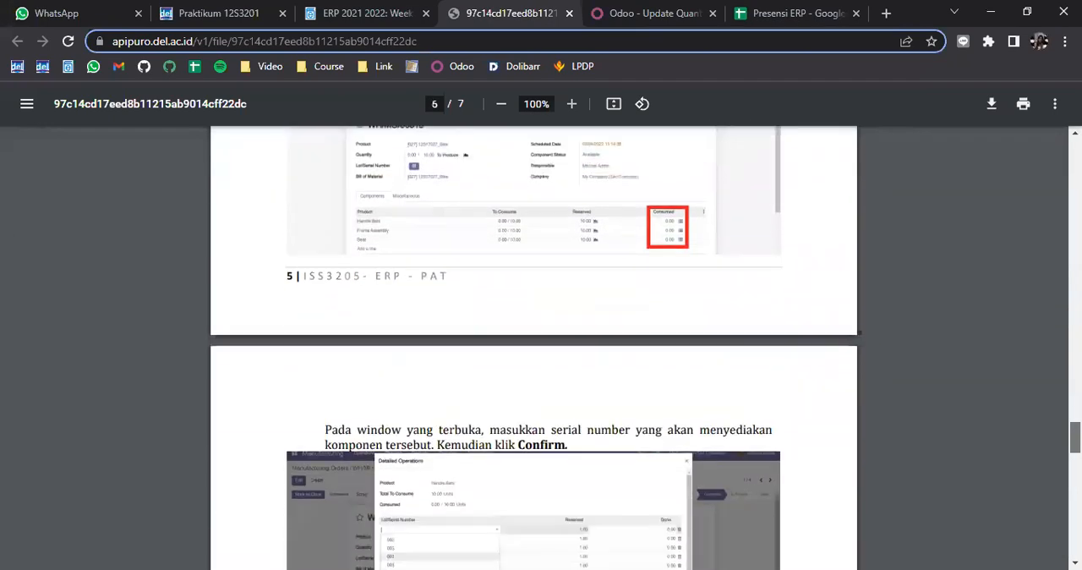
{"action": "scroll", "coordinate": [541, 346], "scroll_direction": "down", "scroll_amount": 10}
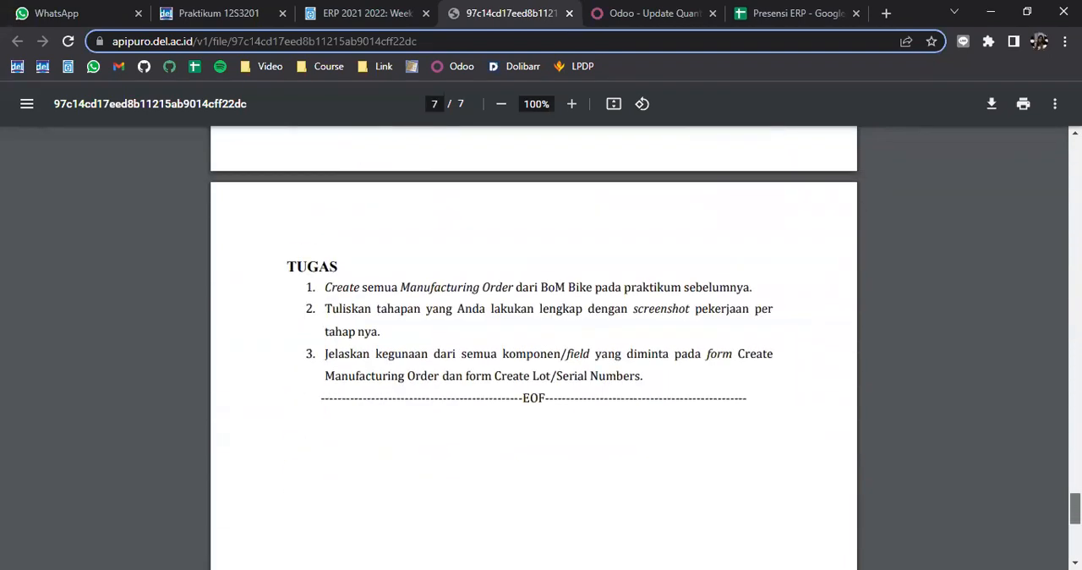
{"action": "scroll", "coordinate": [935, 447], "scroll_direction": "up", "scroll_amount": 1}
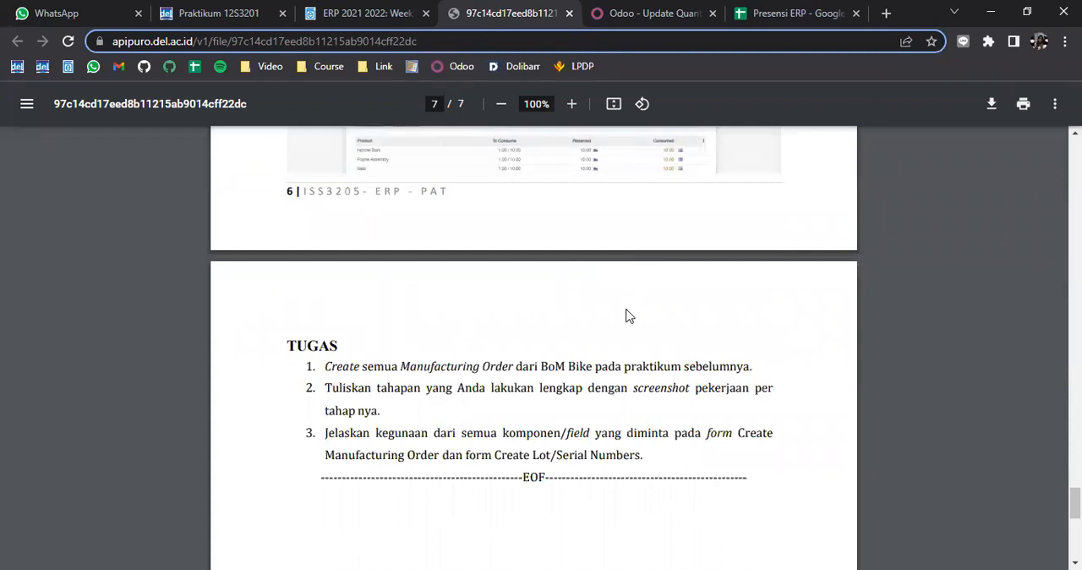
{"action": "scroll", "coordinate": [924, 420], "scroll_direction": "down", "scroll_amount": 1}
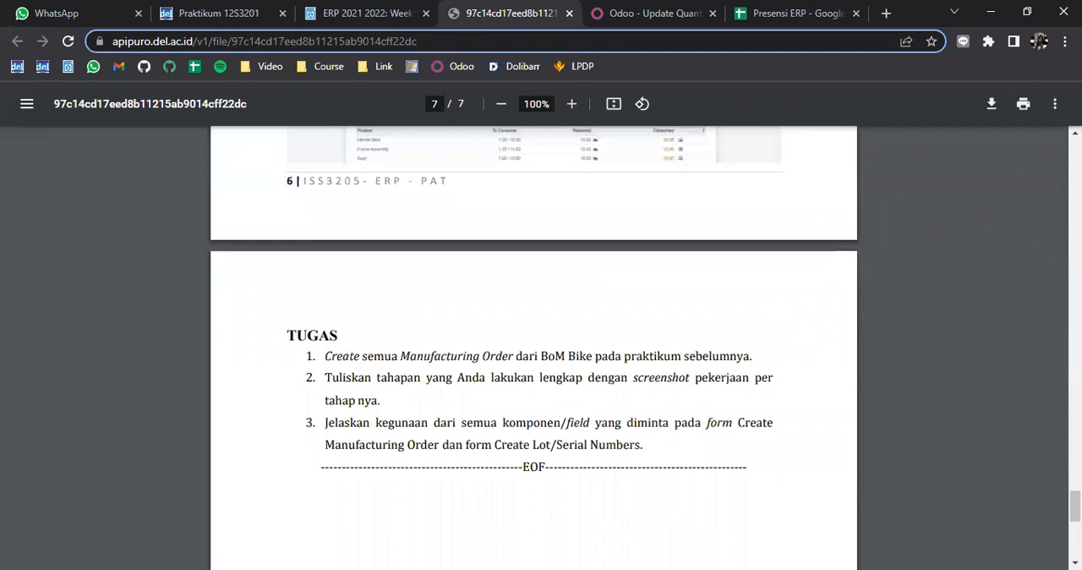
{"action": "scroll", "coordinate": [554, 372], "scroll_direction": "up", "scroll_amount": 2}
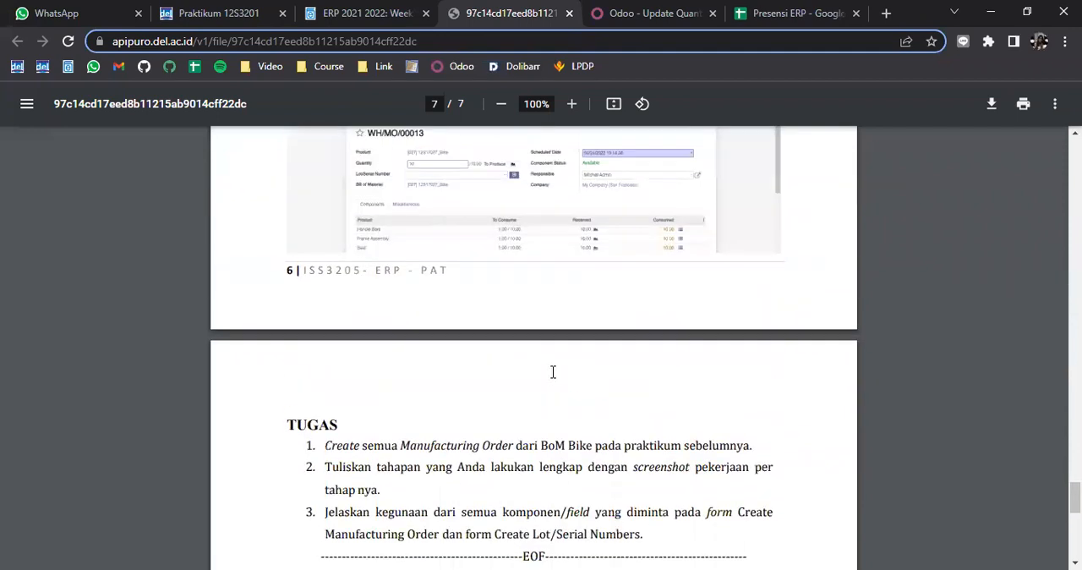
{"action": "scroll", "coordinate": [553, 369], "scroll_direction": "down", "scroll_amount": 1}
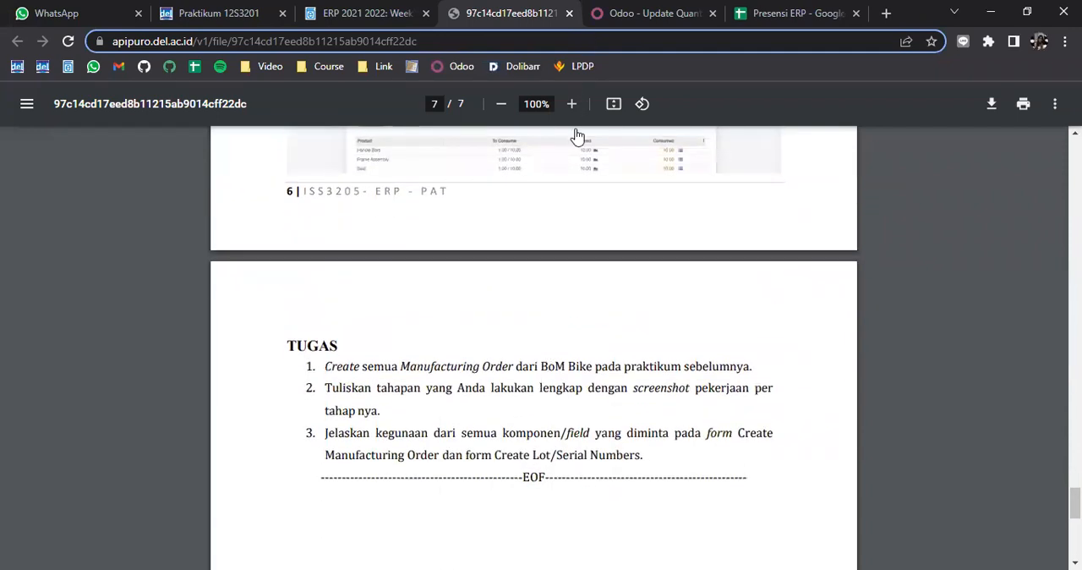
{"action": "scroll", "coordinate": [542, 342], "scroll_direction": "down", "scroll_amount": 1}
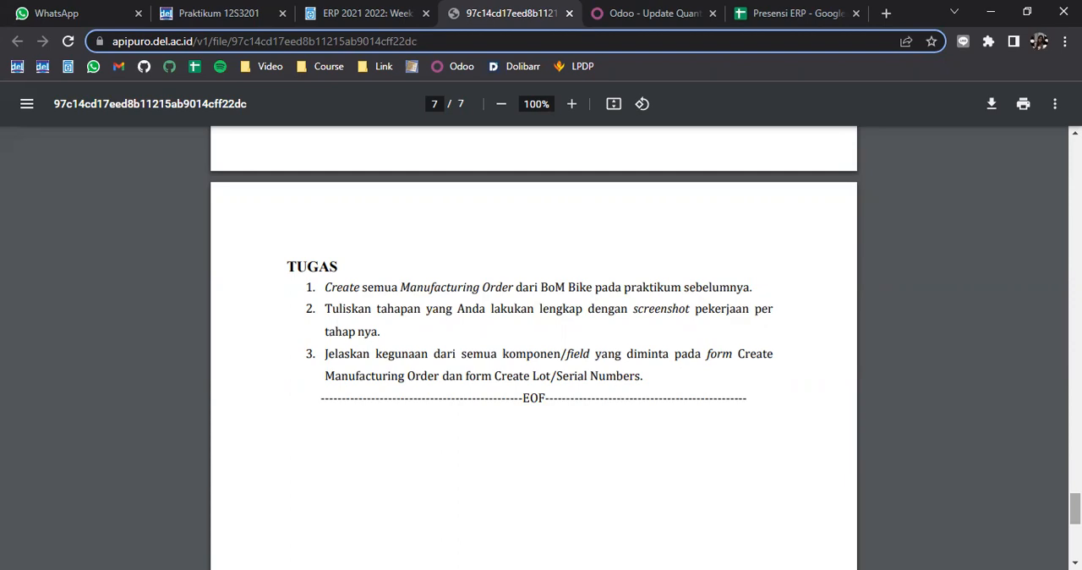
{"action": "scroll", "coordinate": [533, 338], "scroll_direction": "up", "scroll_amount": 1}
{"action": "left_click_drag", "start_coordinate": [1075, 507], "coordinate": [1075, 152]}
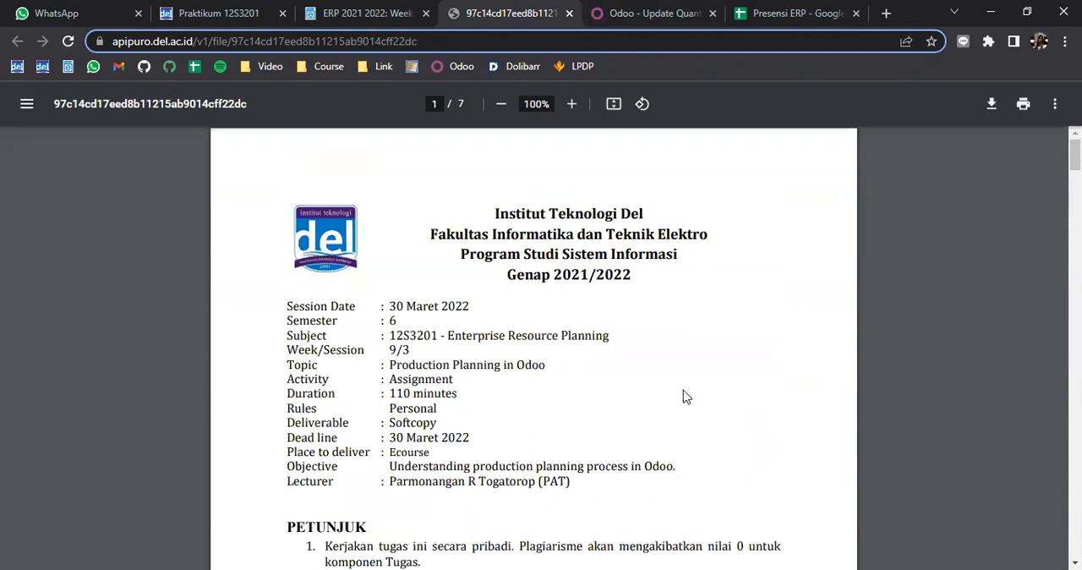